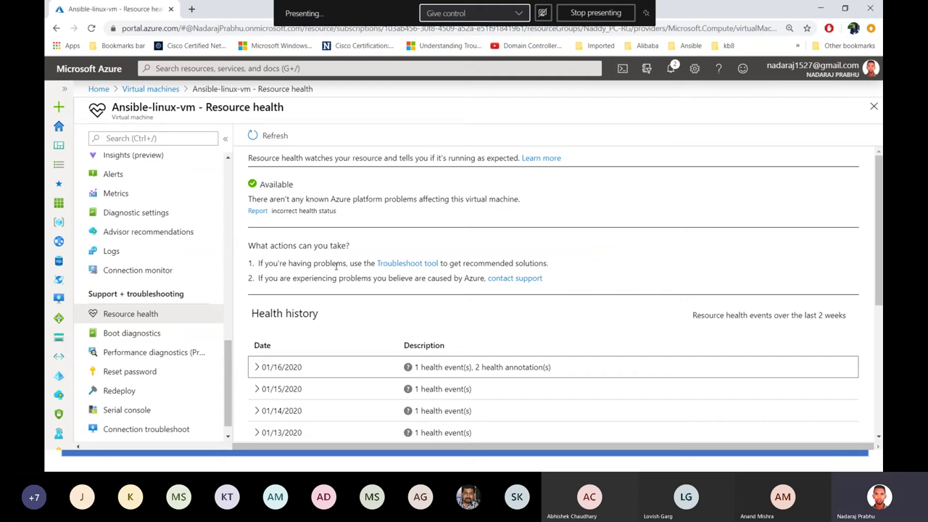
Expand the 01/16/2020 entry in the health history and review its annotations and recommended steps.
scroll(336, 266, "down", 1)
left_click(257, 312)
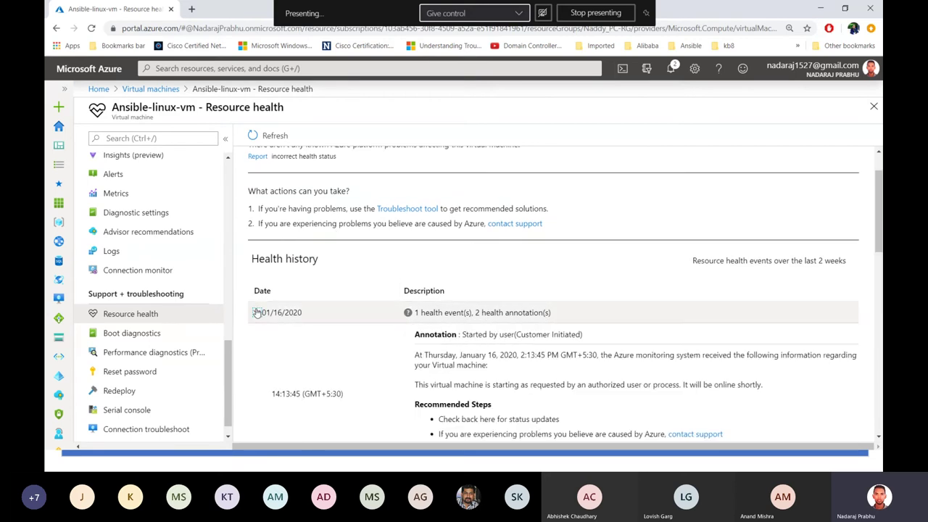
scroll(256, 311, "down", 1)
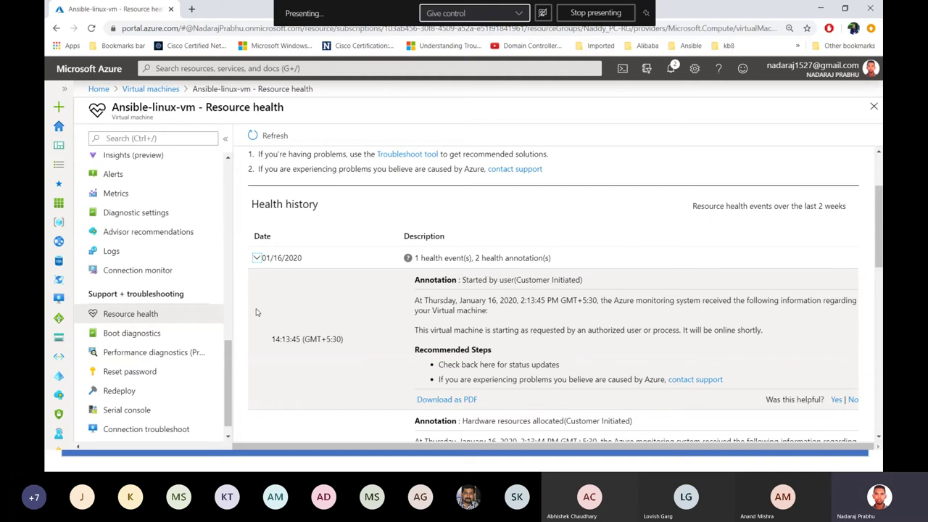
scroll(290, 314, "down", 2)
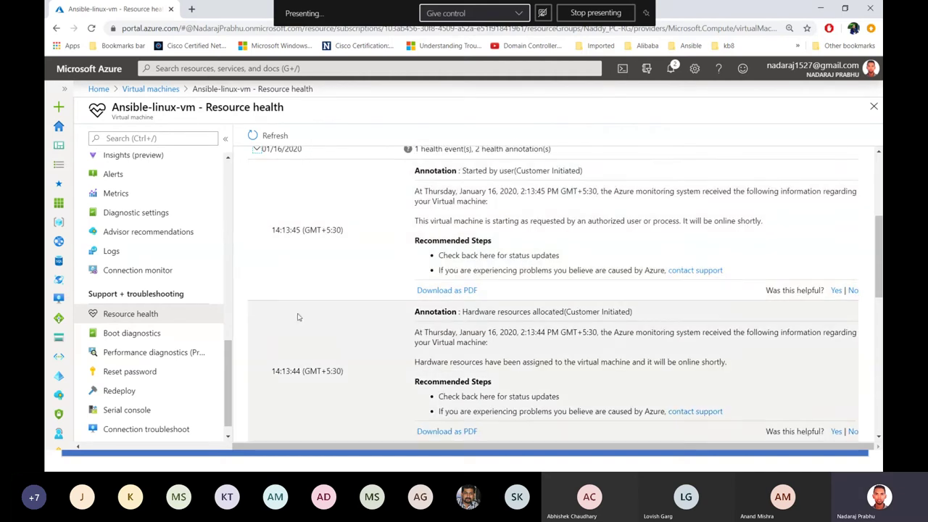
scroll(297, 315, "up", 1)
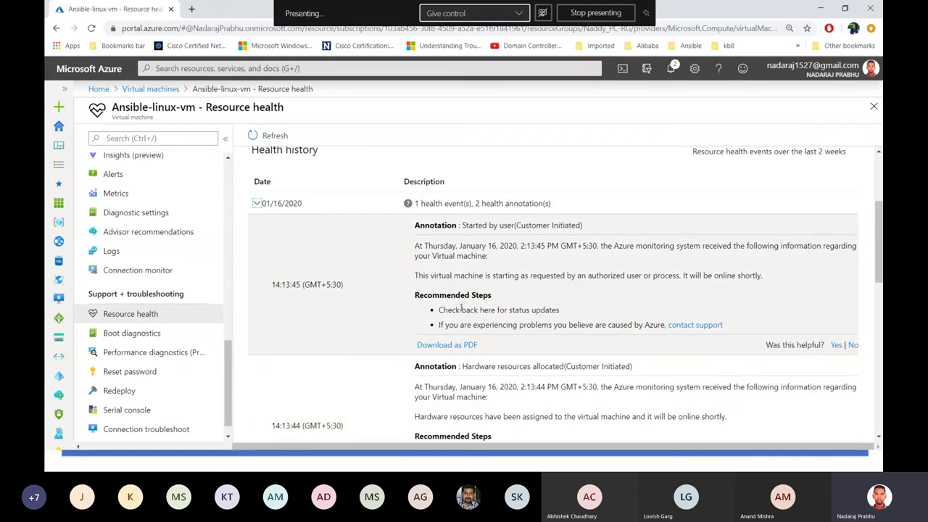
scroll(460, 308, "down", 1)
scroll(461, 307, "down", 3)
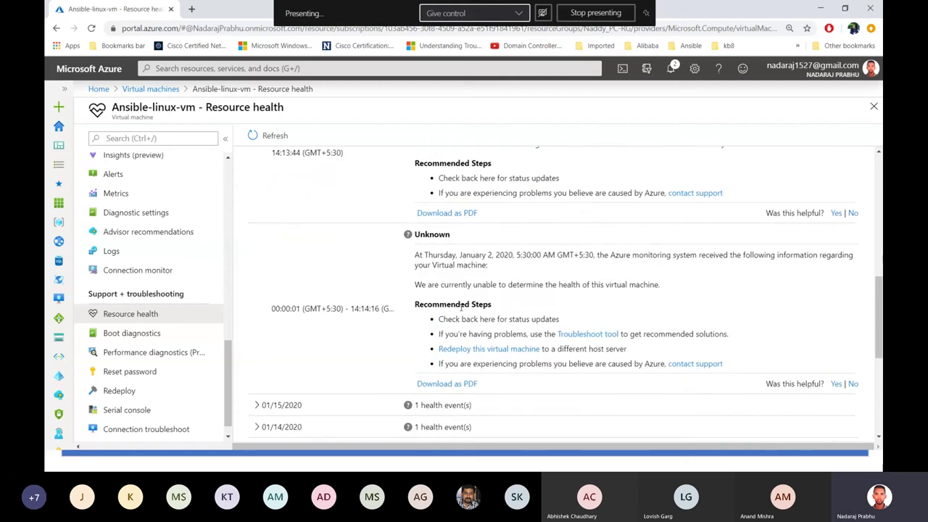
scroll(461, 308, "down", 1)
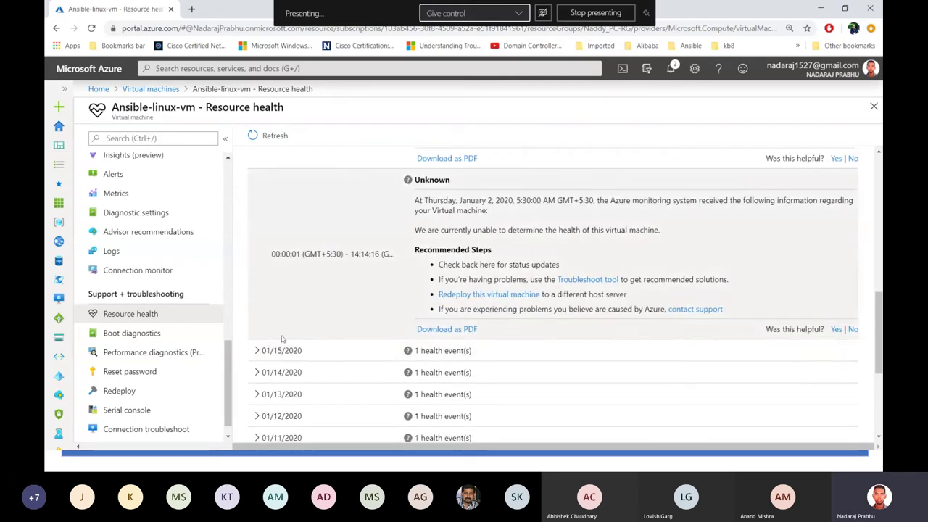
Expand the 01/15/2020 health history entry, then check the virtual machine's current availability status.
left_click(257, 351)
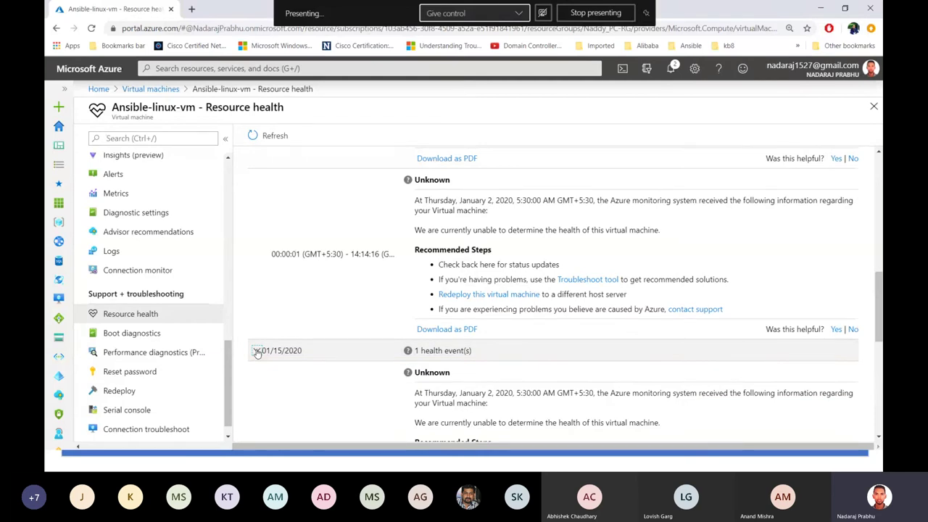
scroll(256, 353, "down", 2)
scroll(256, 353, "up", 8)
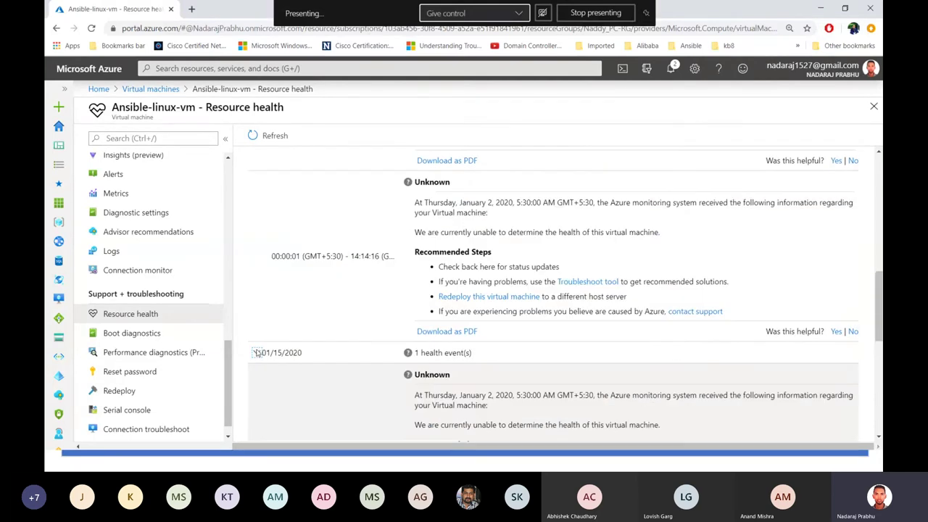
left_click_drag(265, 187, 297, 189)
left_click(299, 189)
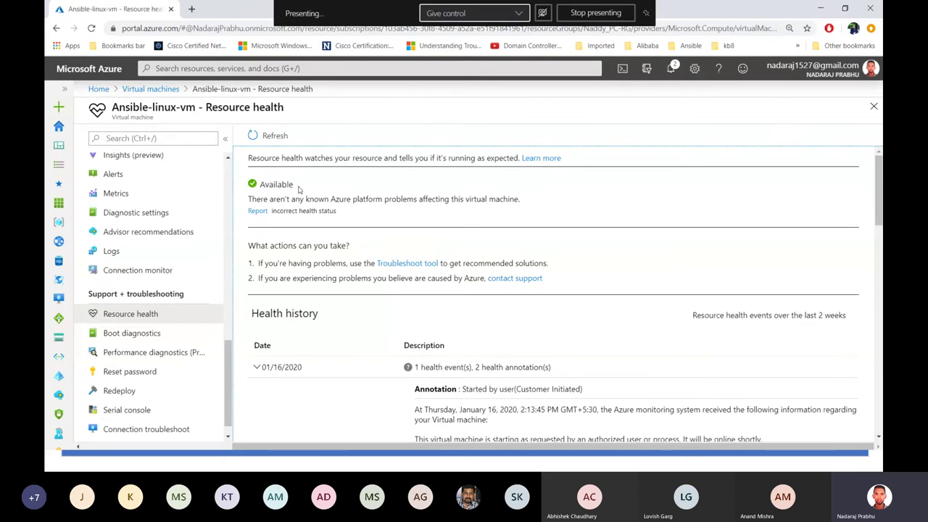
Open the Redeploy page of Ansible-linux-vm to read its description.
scroll(196, 287, "down", 1)
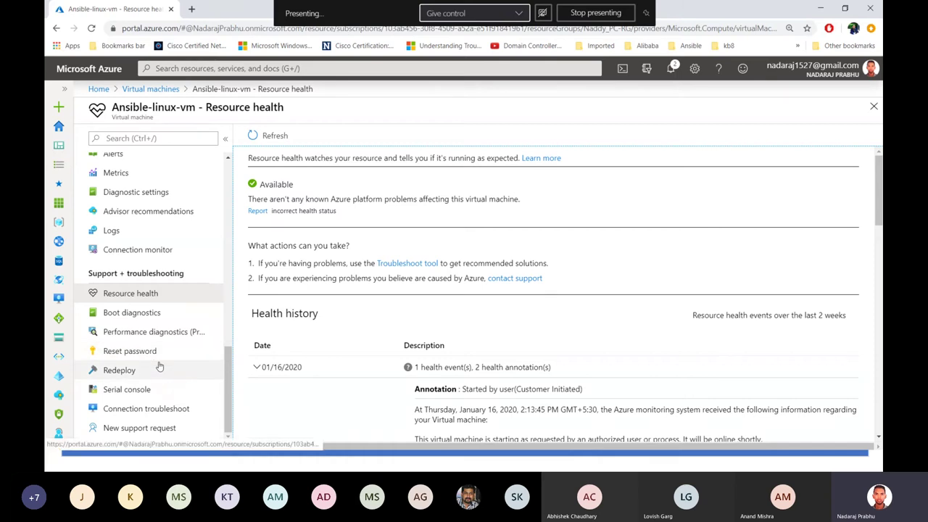
left_click(119, 370)
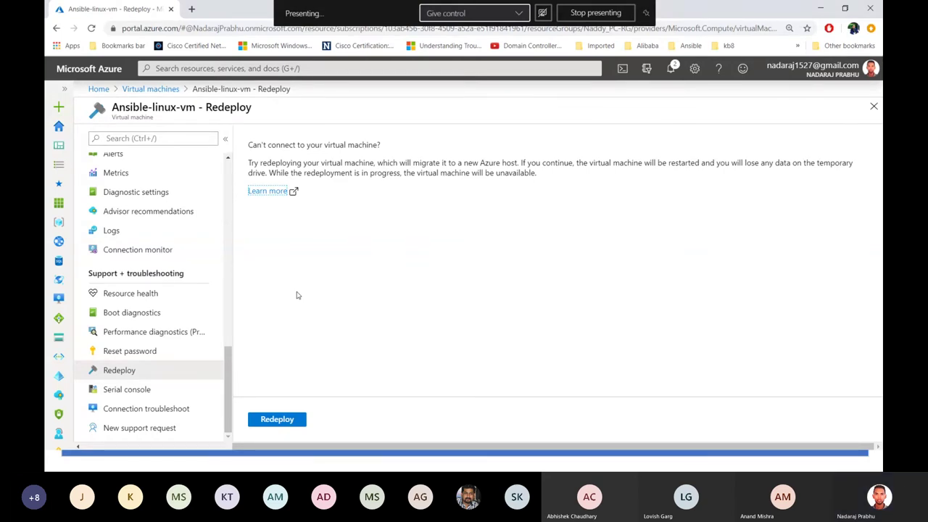
Look through the virtual machine's available settings and open its Serial console.
scroll(186, 265, "up", 3)
scroll(183, 265, "up", 10)
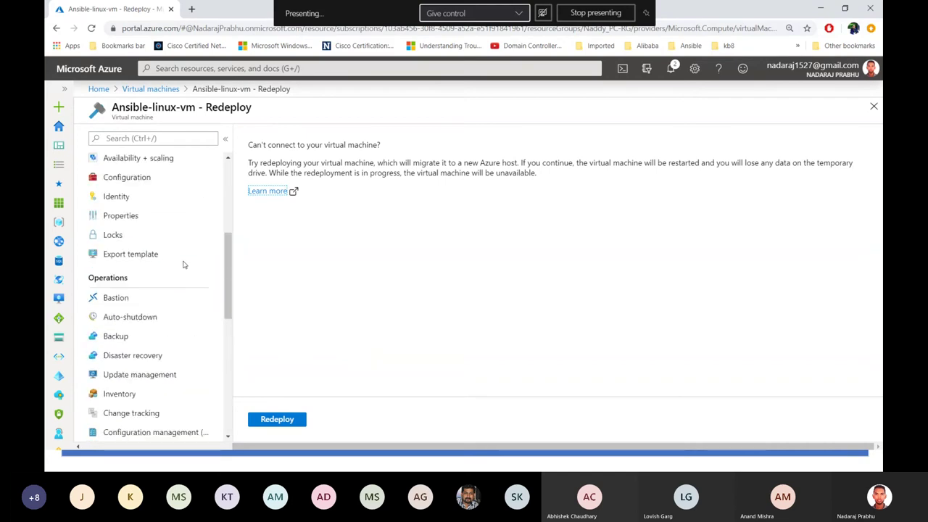
scroll(170, 280, "up", 2)
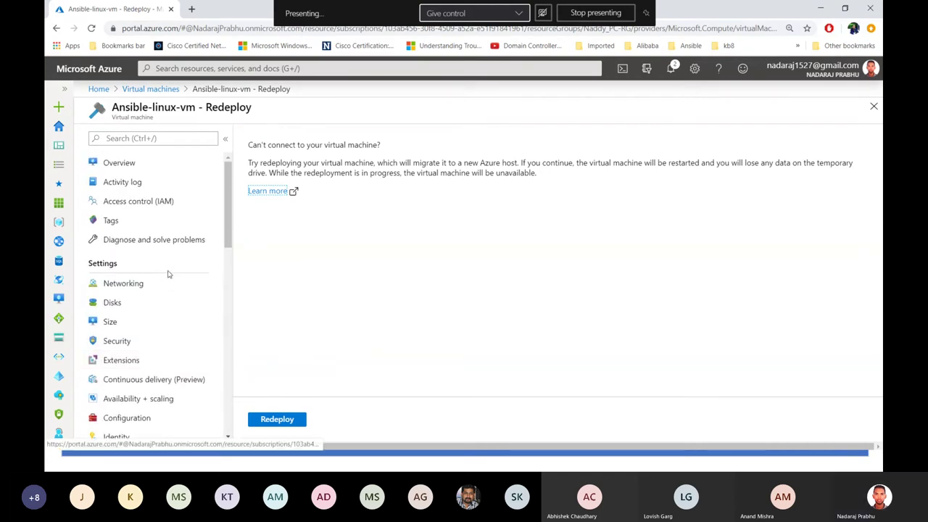
scroll(168, 276, "down", 5)
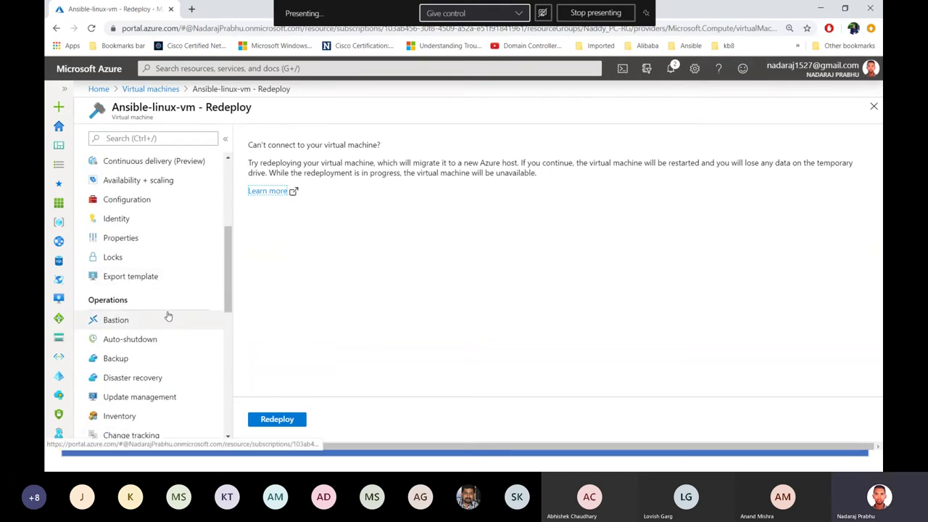
scroll(167, 315, "down", 4)
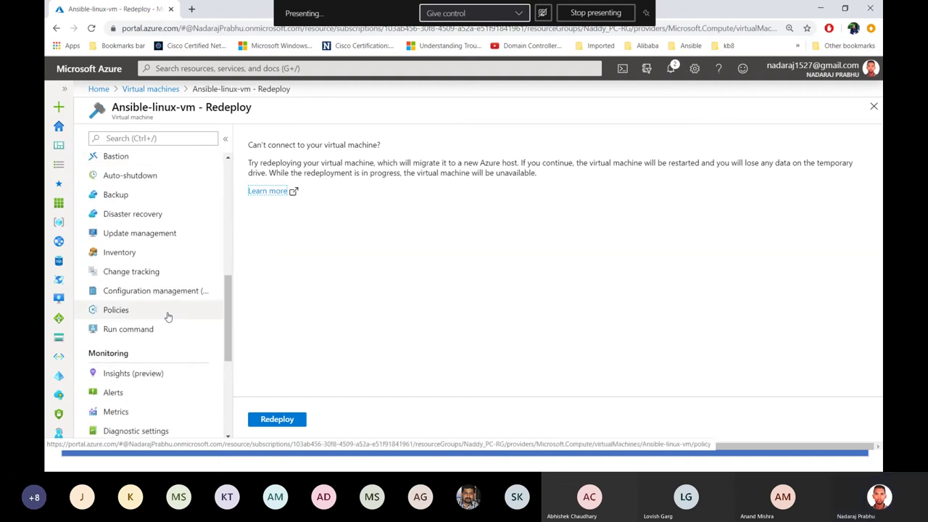
scroll(167, 317, "down", 5)
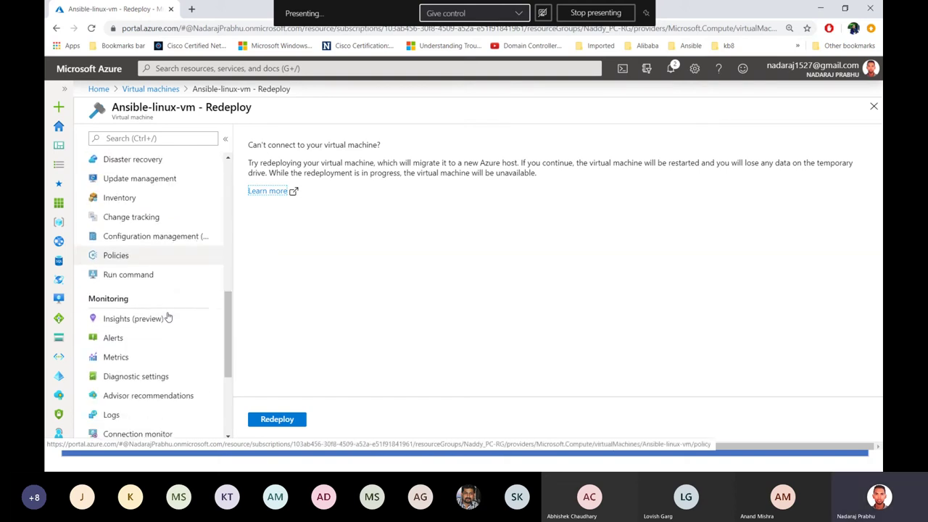
scroll(167, 316, "up", 1)
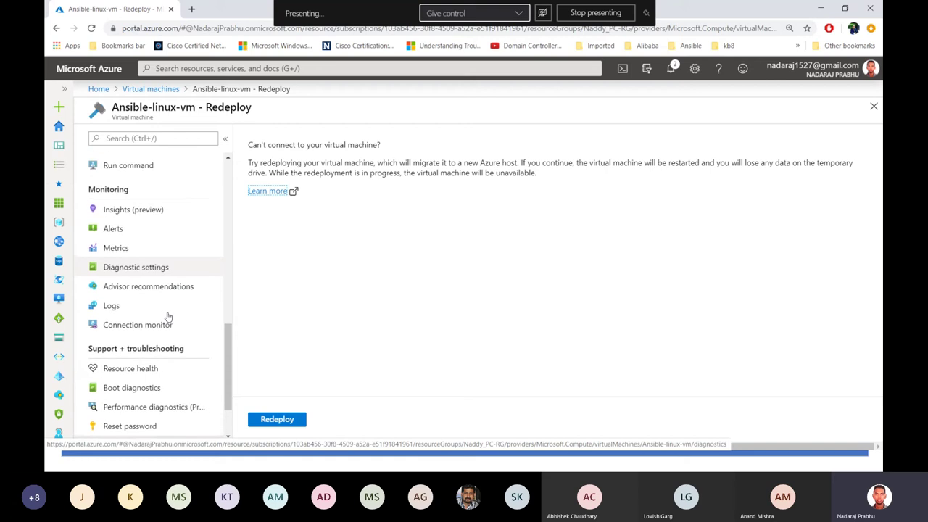
scroll(167, 316, "down", 2)
left_click(135, 389)
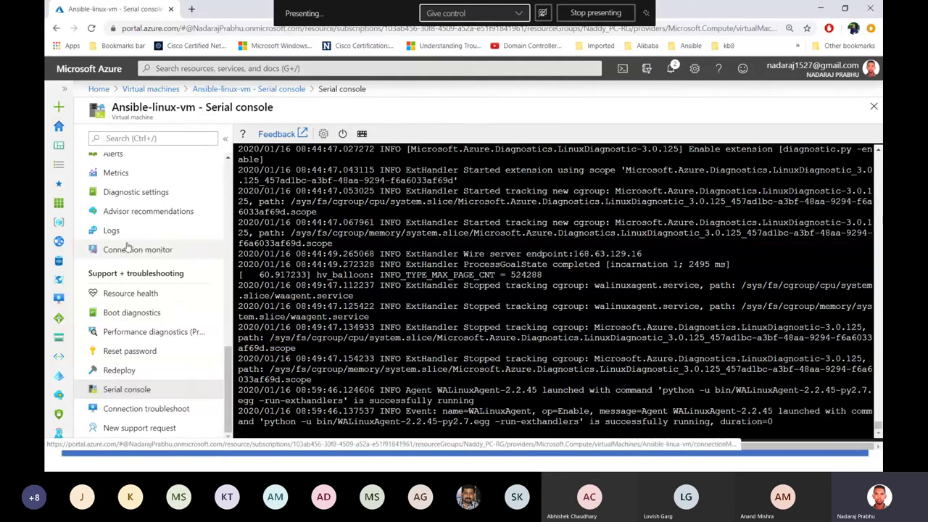
Open the virtual machine's Diagnostic settings and review the overview of metrics, syslog, agent and boot diagnostics.
left_click(164, 192)
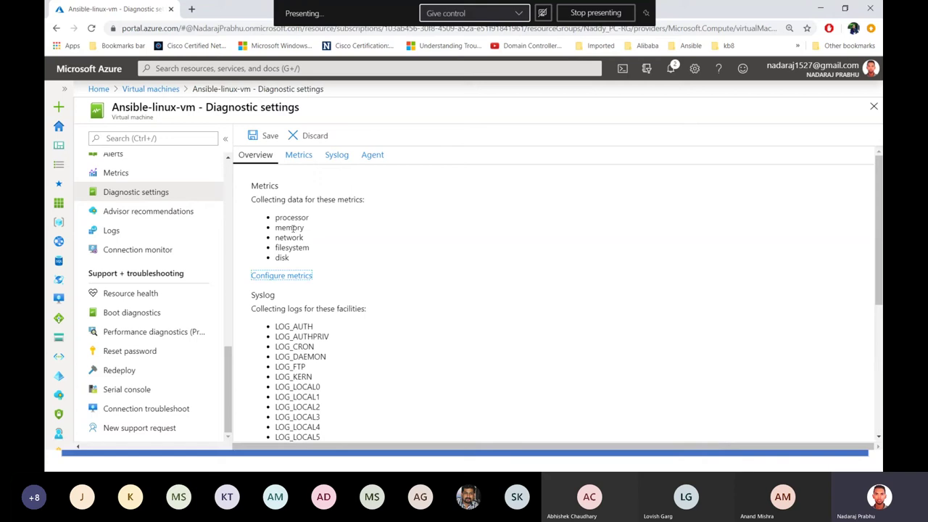
scroll(293, 229, "down", 2)
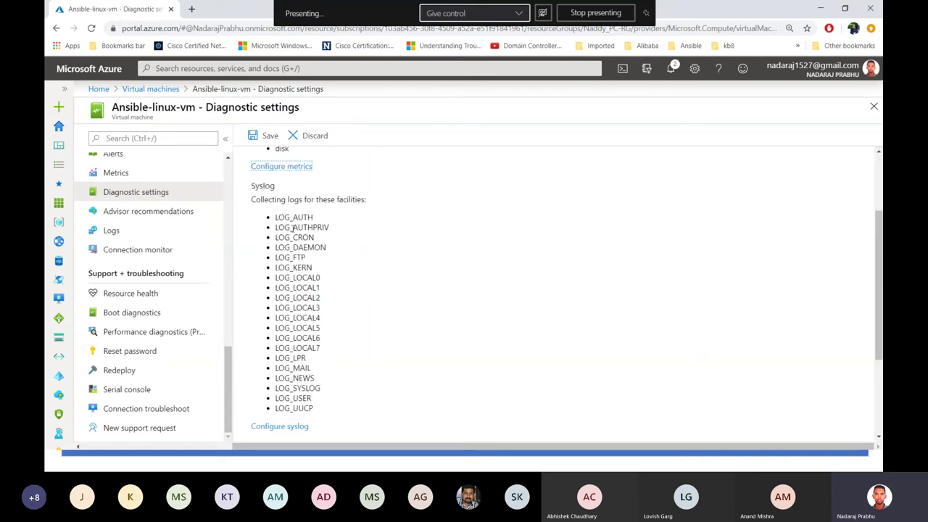
scroll(293, 229, "up", 2)
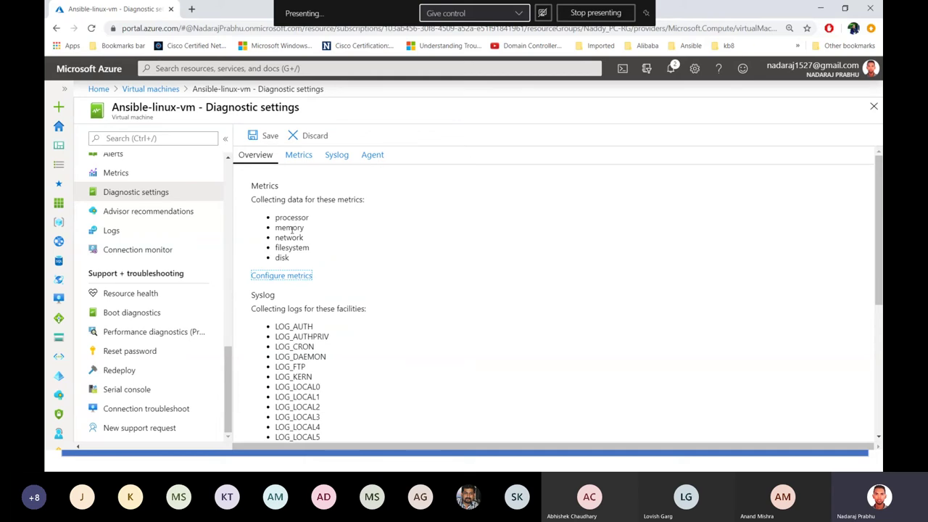
scroll(292, 229, "down", 3)
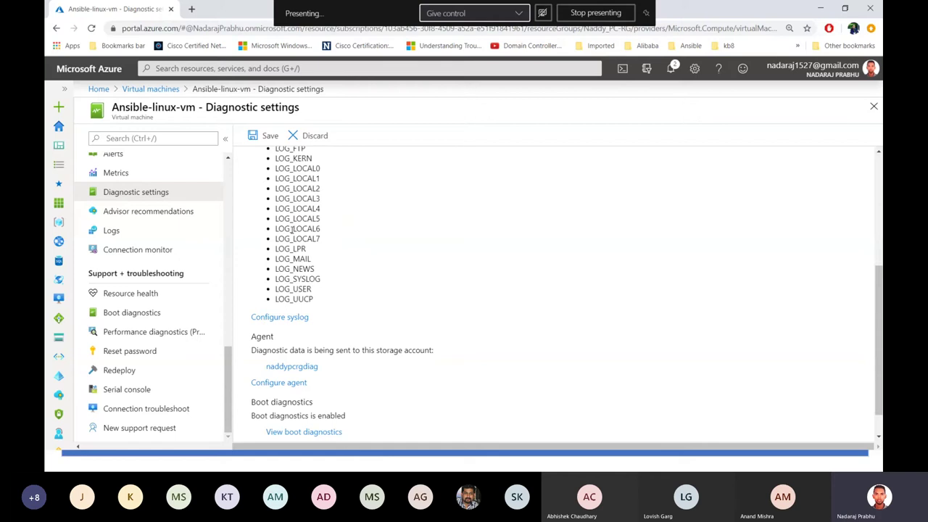
scroll(292, 229, "down", 1)
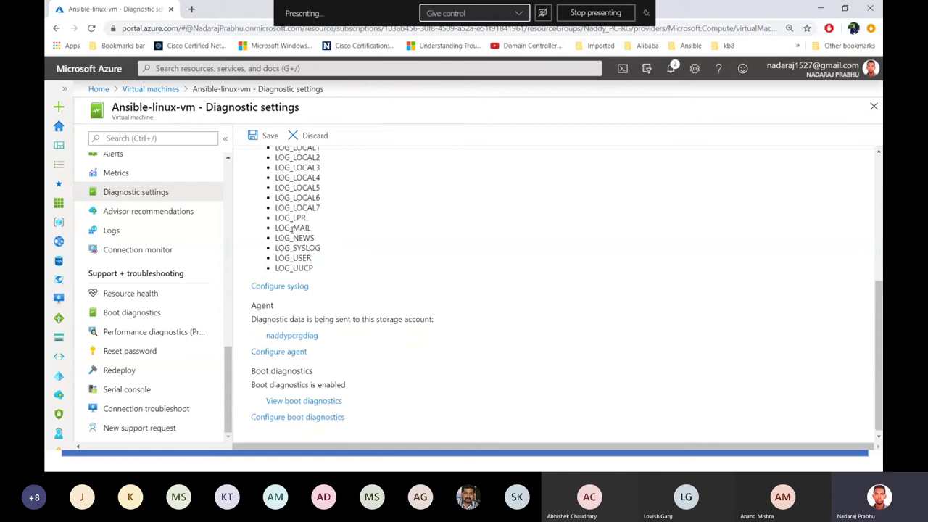
scroll(292, 229, "up", 4)
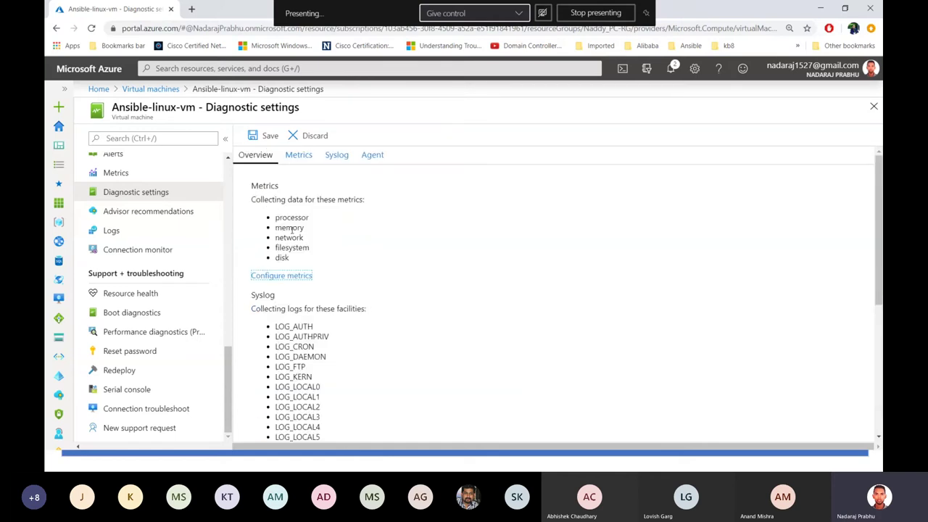
Set the diagnostic metrics collection to Custom and review the full list of metrics and their sample rates.
left_click(296, 158)
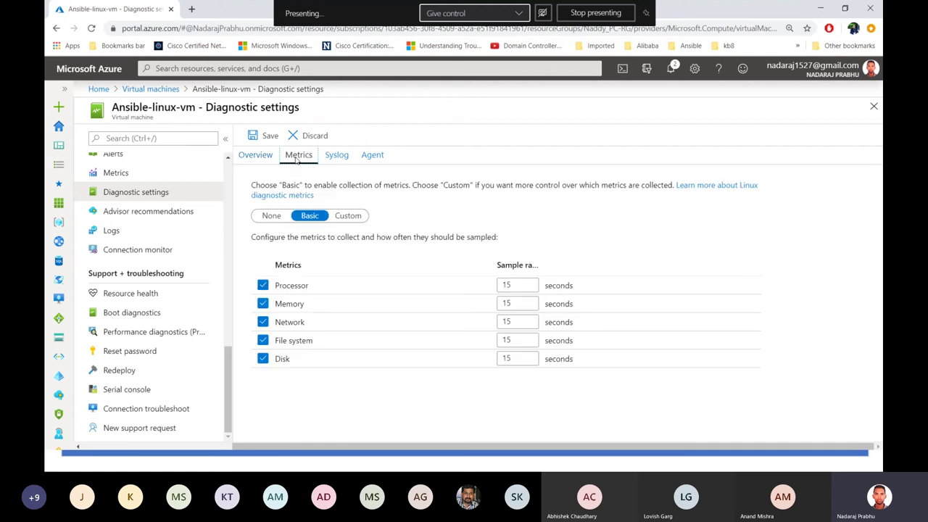
left_click(341, 219)
scroll(342, 221, "down", 5)
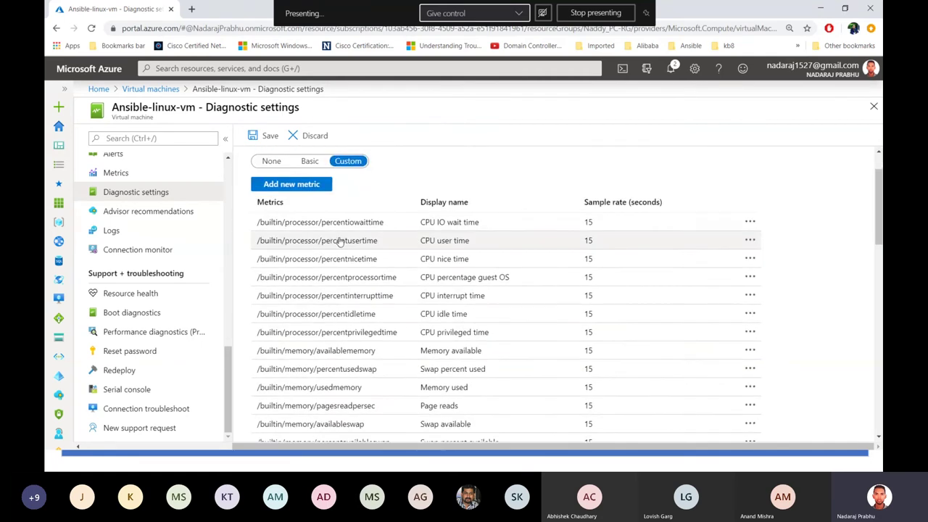
scroll(339, 242, "down", 3)
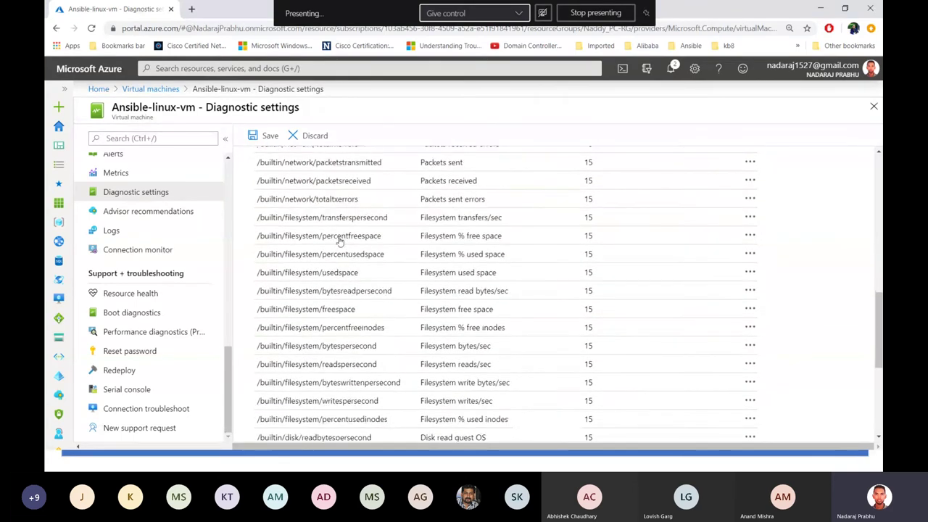
scroll(339, 242, "down", 3)
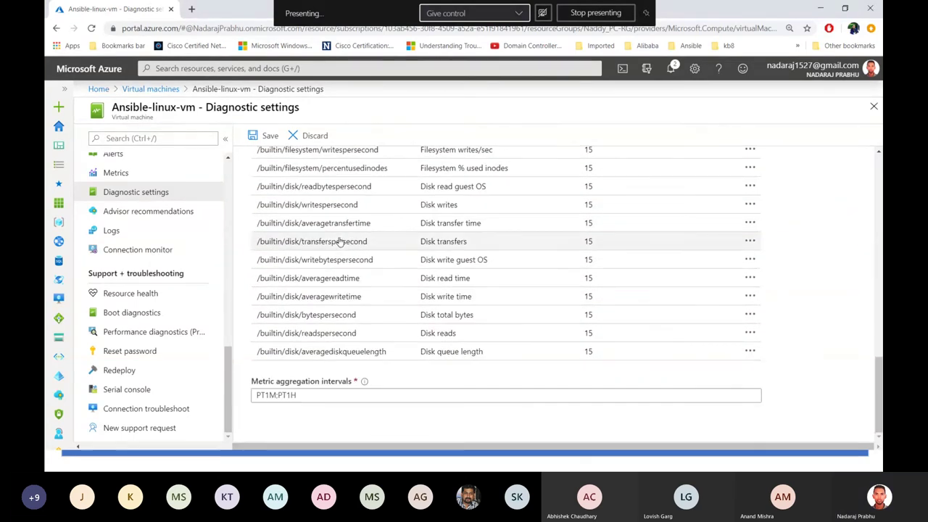
scroll(339, 241, "up", 10)
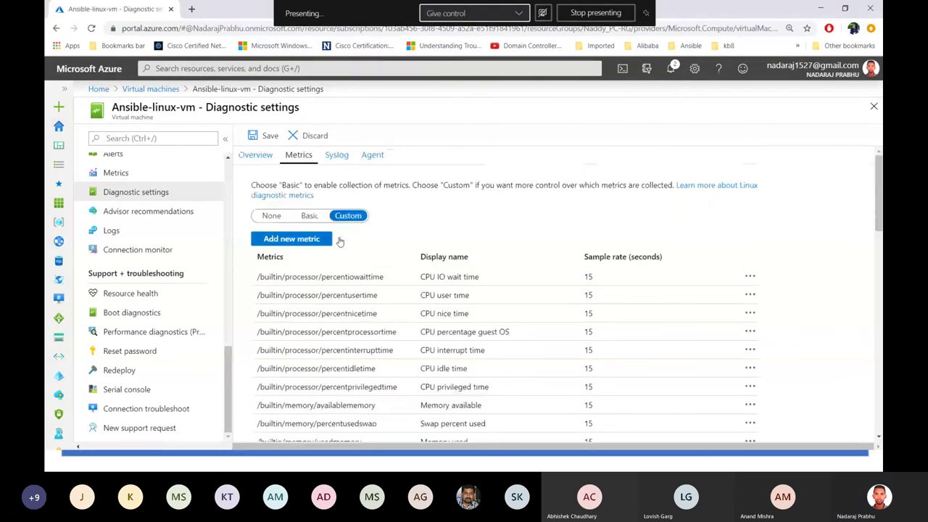
Review the Syslog facilities' log levels and the Agent storage account options, returning to the diagnostic settings overview.
left_click(336, 157)
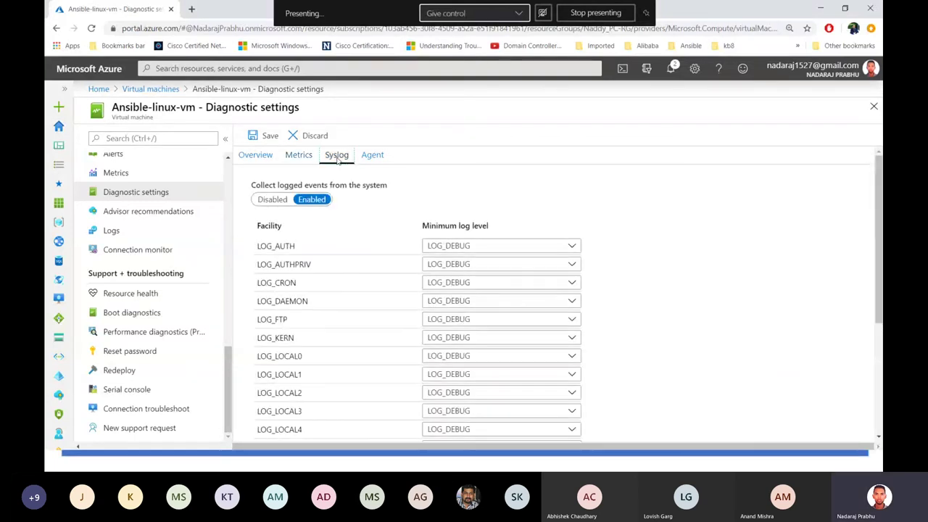
scroll(337, 194, "down", 2)
scroll(337, 195, "down", 2)
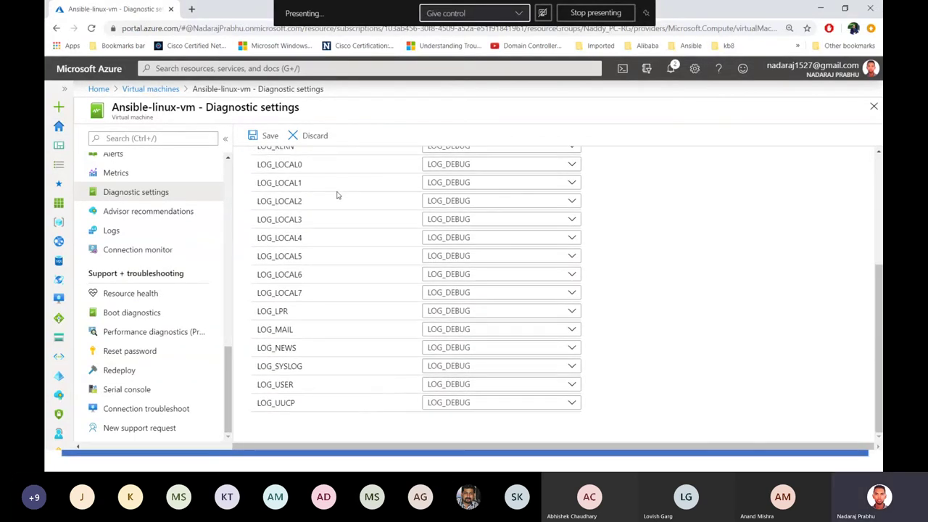
scroll(337, 194, "up", 5)
left_click(367, 156)
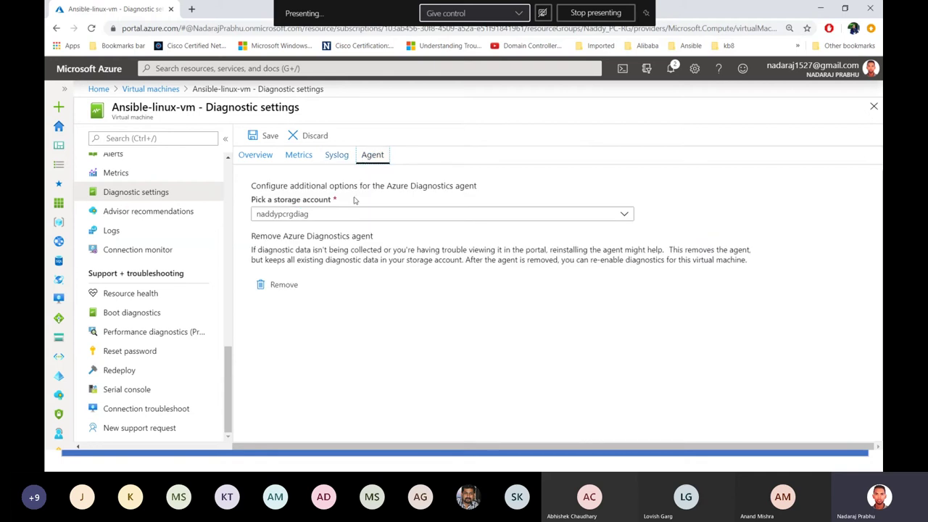
left_click(259, 155)
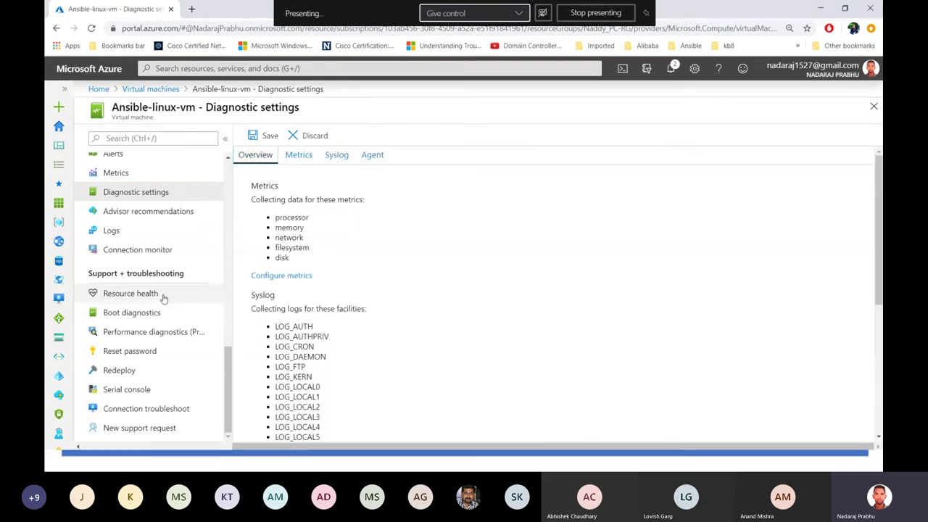
Open the virtual machine's Boot diagnostics and view the boot screenshot.
left_click(132, 313)
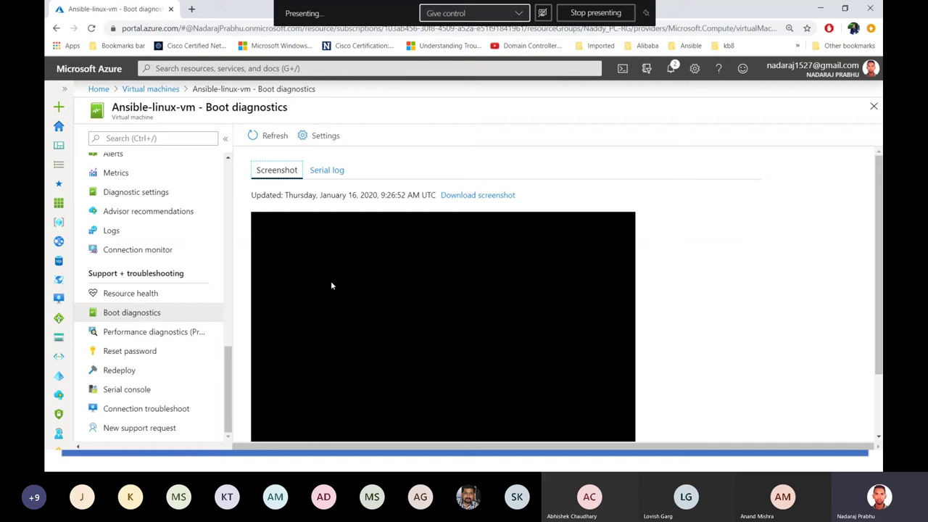
scroll(331, 283, "down", 2)
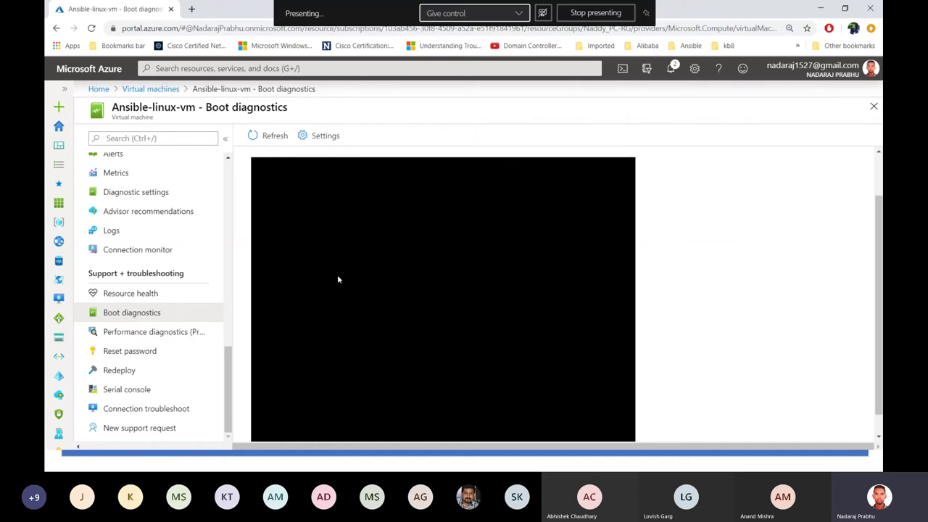
Refresh the virtual machine's Boot diagnostics screenshot, and switch back to the PowerPoint slide show.
scroll(337, 276, "up", 2)
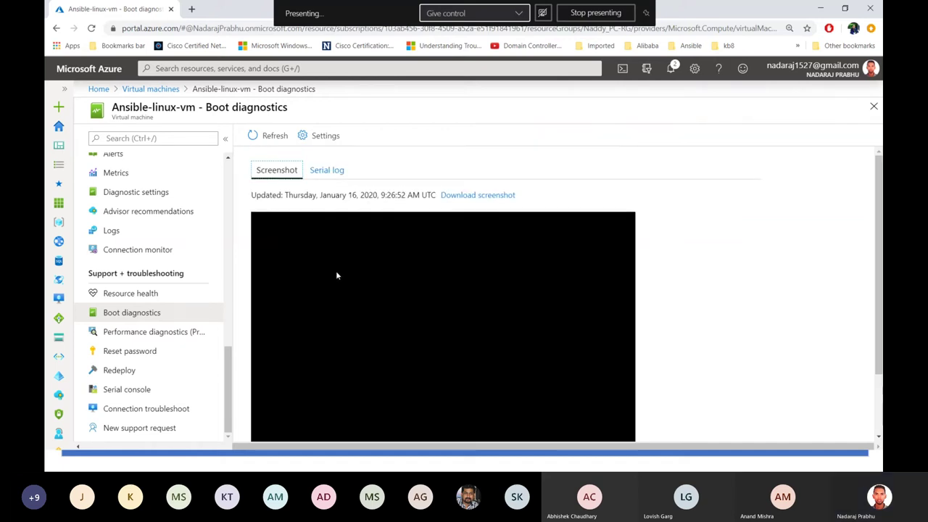
left_click(282, 139)
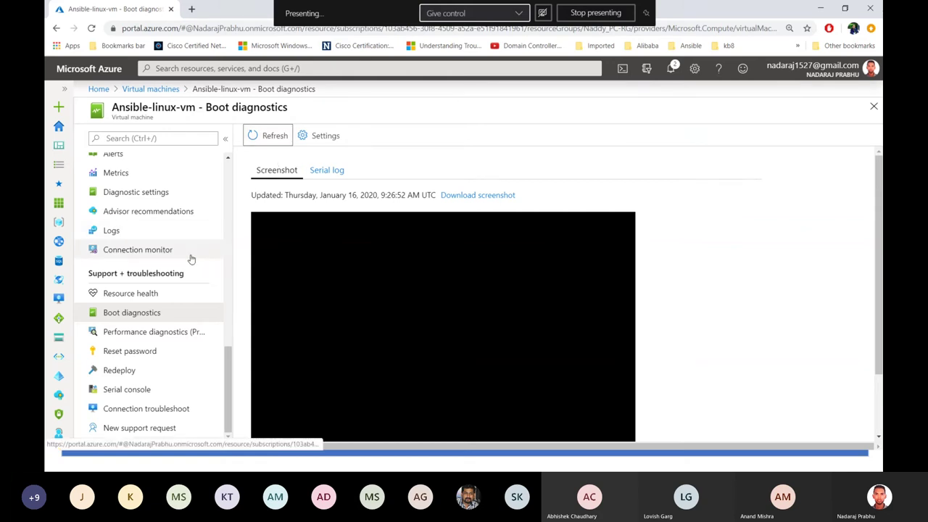
scroll(192, 259, "up", 8)
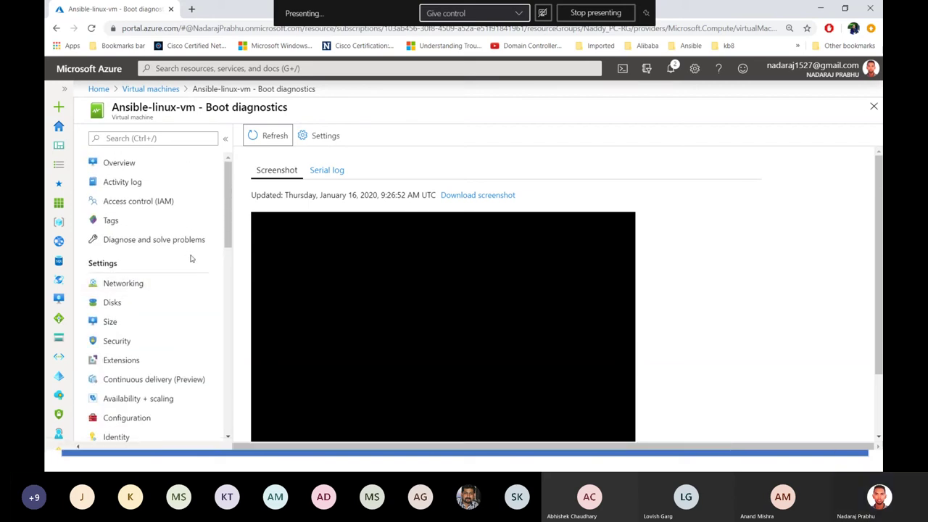
left_click(816, 7)
left_click(620, 217)
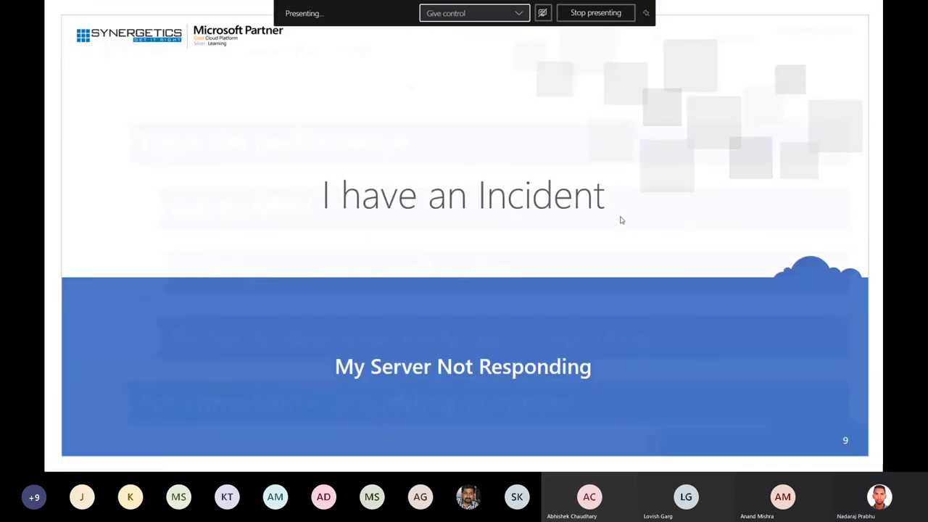
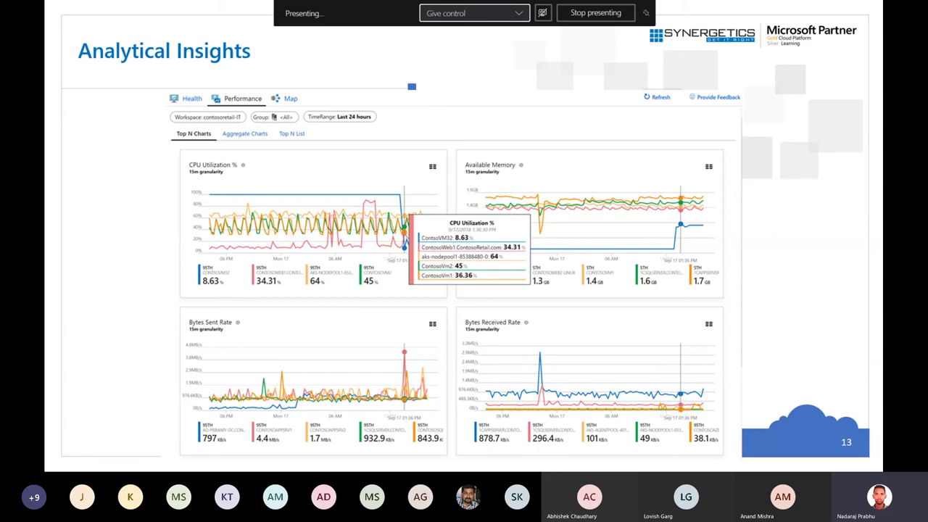
key("alt+Tab")
key("alt+Tab")
key("alt+Tab")
key("alt+Tab")
key("alt+Tab")
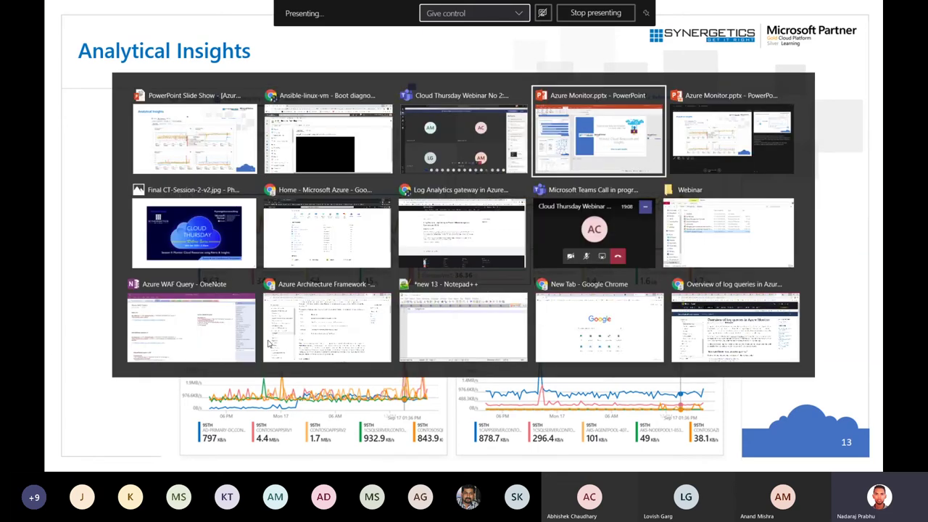
key("Escape")
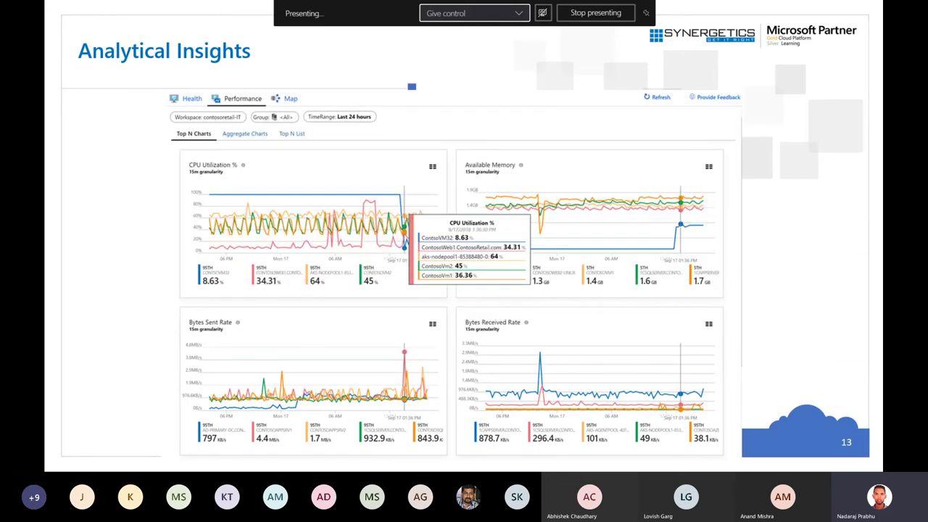
Bring the incognito Azure portal window full-size over the slide show and open Monitor by searching All services for "mo".
left_click_drag(883, 109, 511, 174)
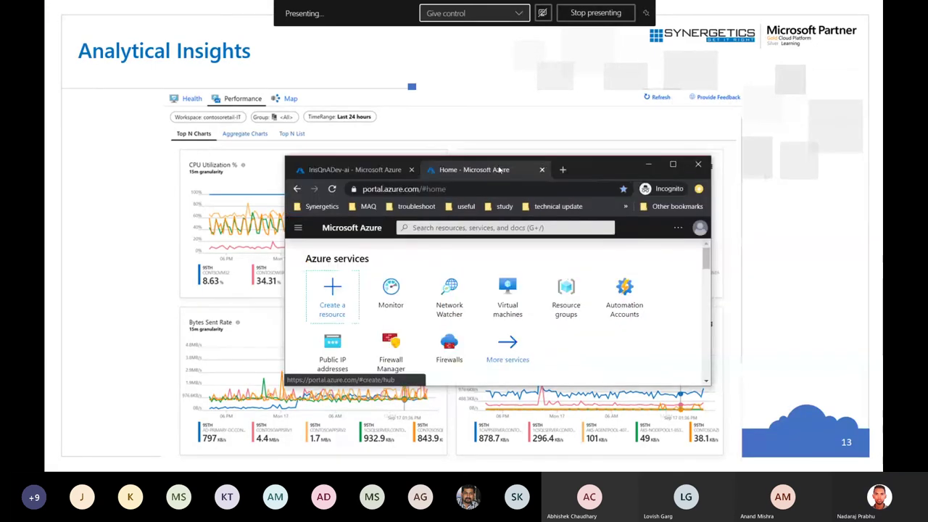
double_click(586, 169)
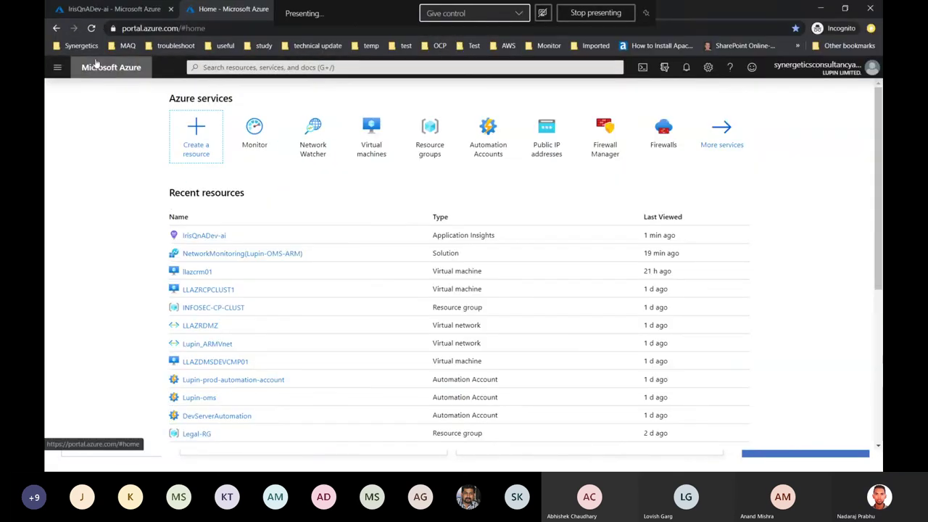
left_click(59, 67)
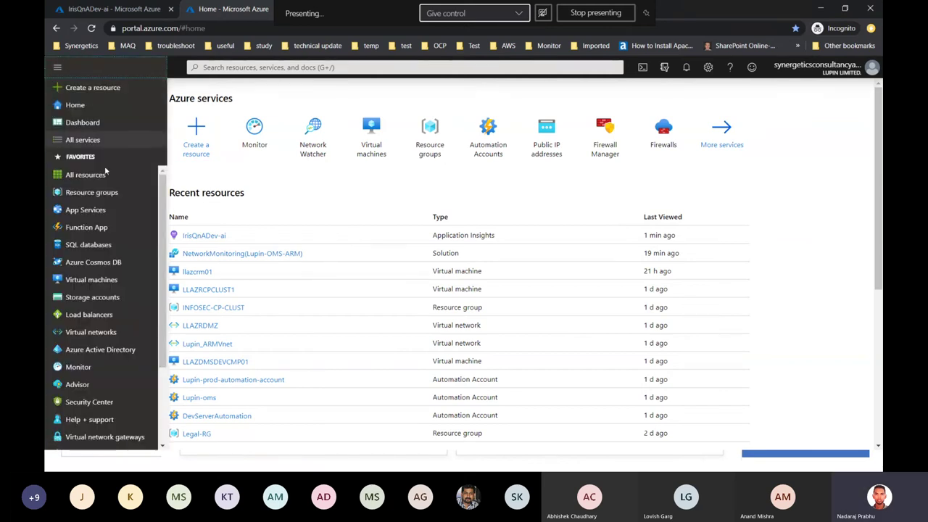
scroll(79, 275, "down", 1)
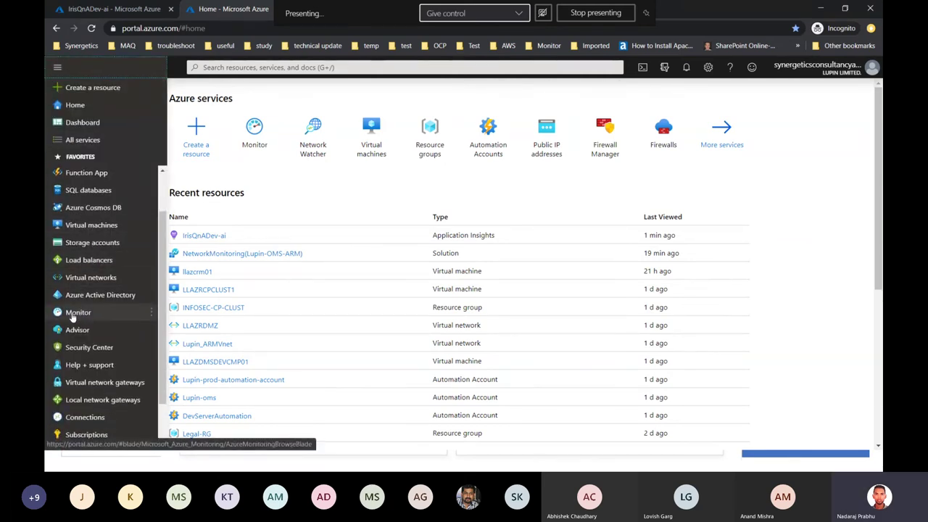
left_click(82, 139)
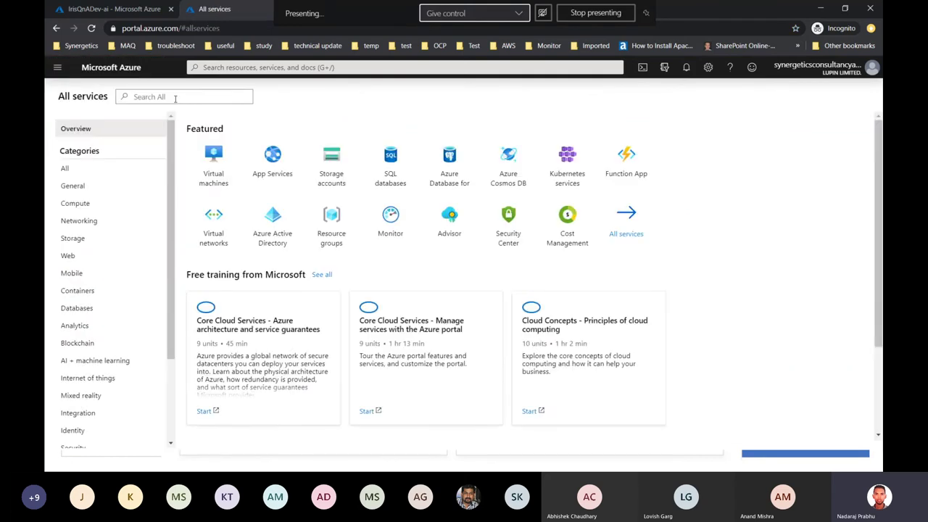
type("mo")
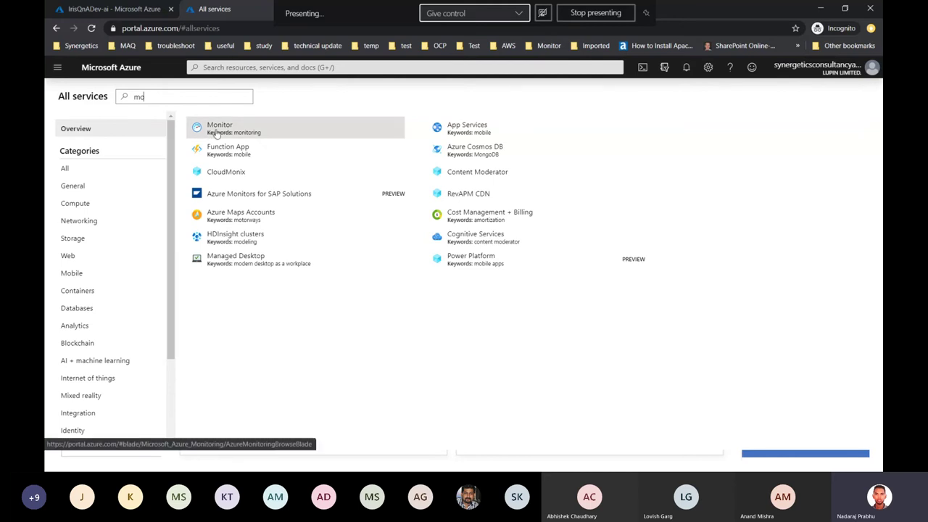
left_click(216, 134)
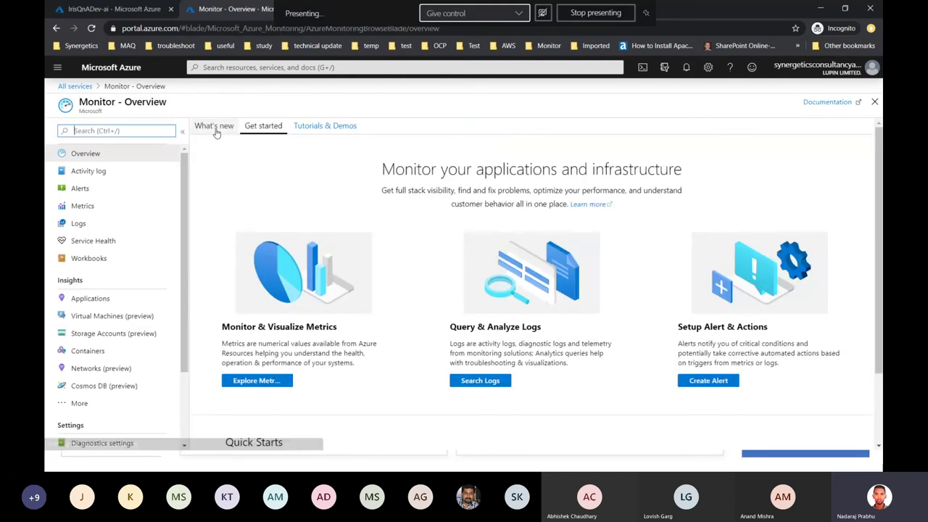
Open Monitor's Virtual Machines (preview) insights and review the not monitored machines, including those in the infosec-cp-clust resource group.
left_click(100, 318)
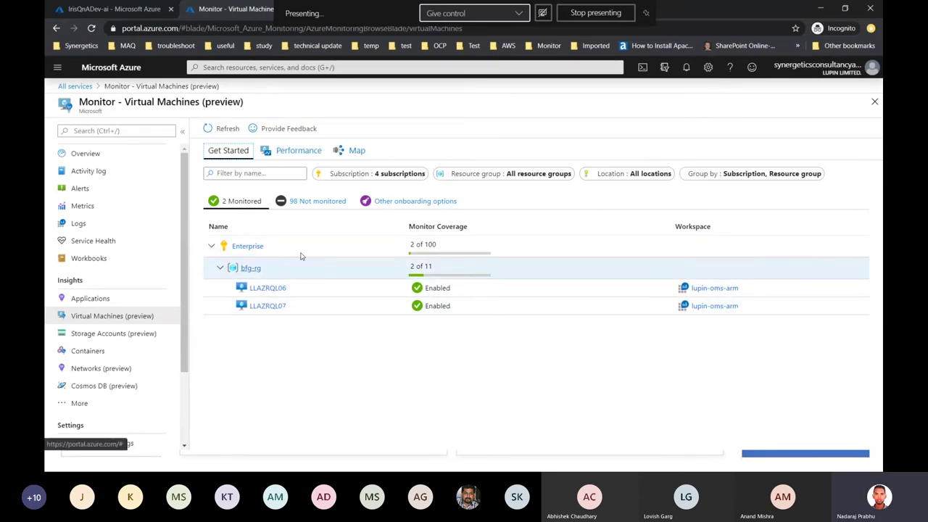
left_click(309, 207)
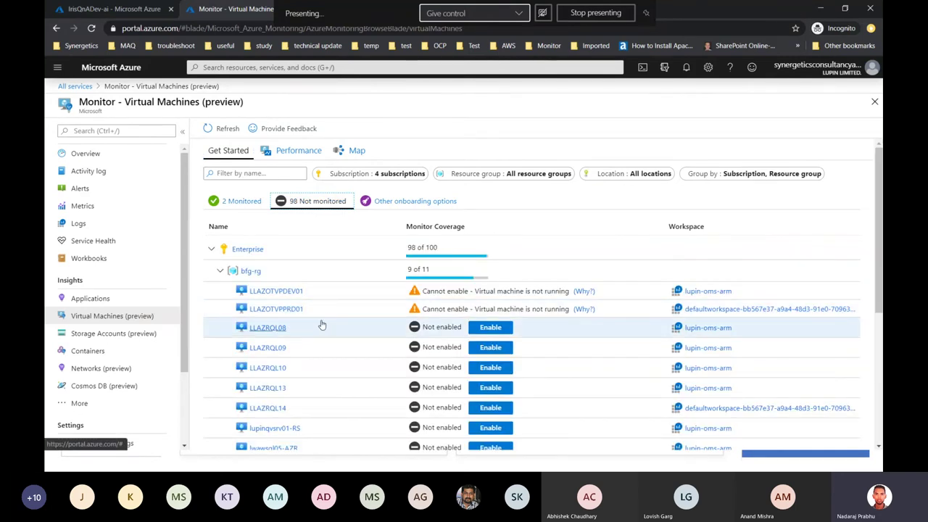
scroll(319, 326, "down", 3)
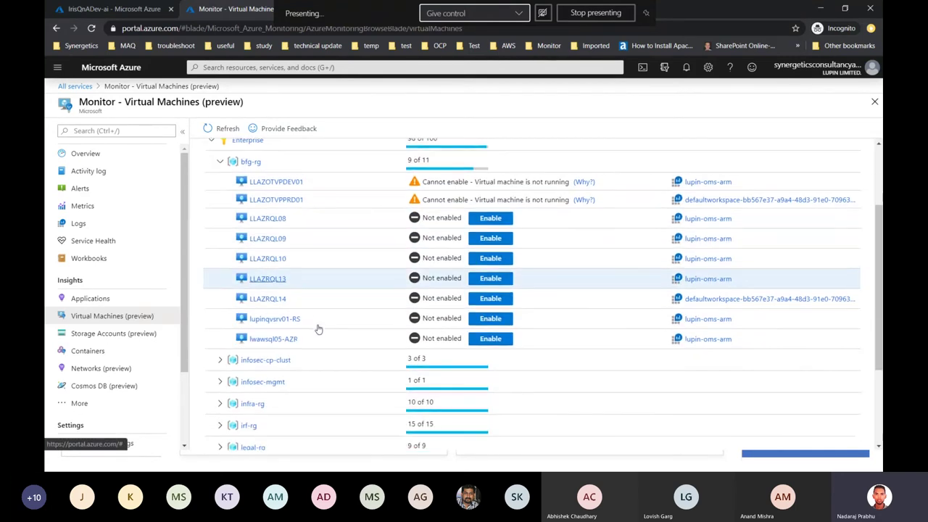
left_click(220, 361)
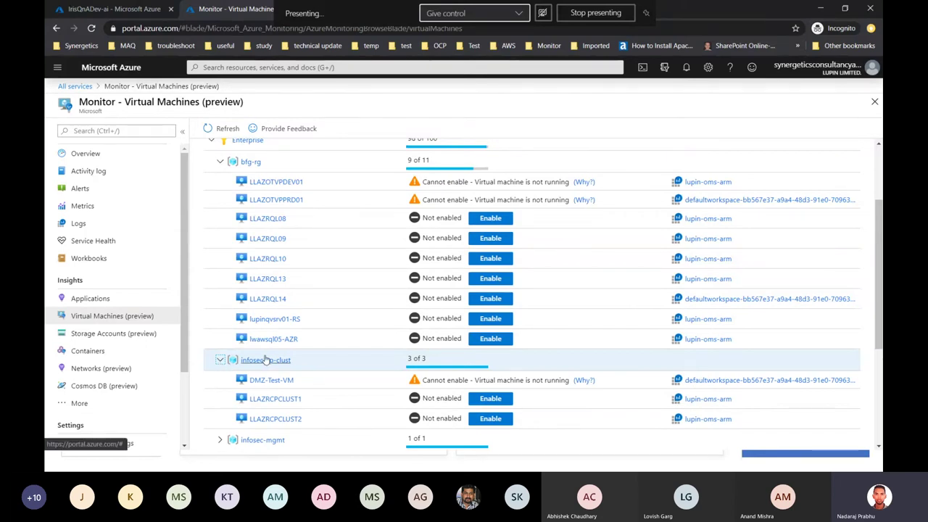
scroll(265, 358, "down", 1)
scroll(265, 332, "down", 1)
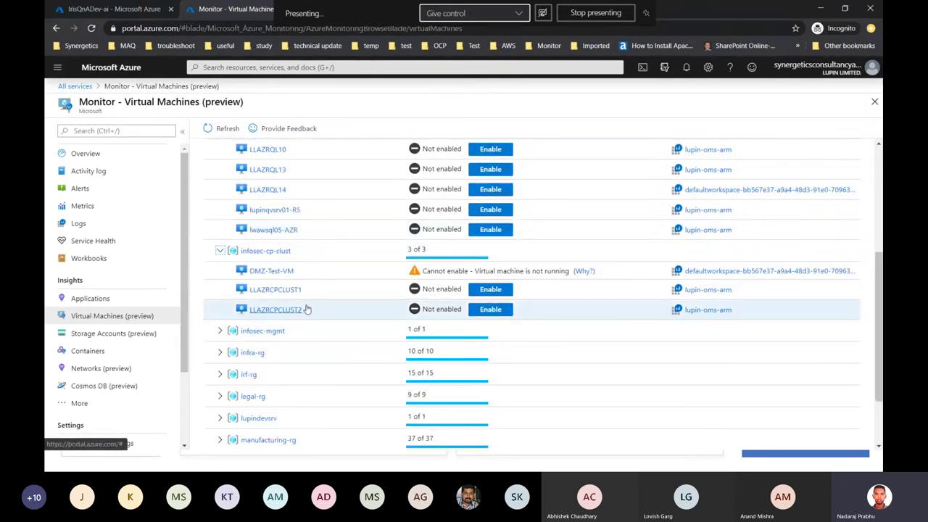
scroll(307, 310, "up", 1)
scroll(307, 310, "up", 2)
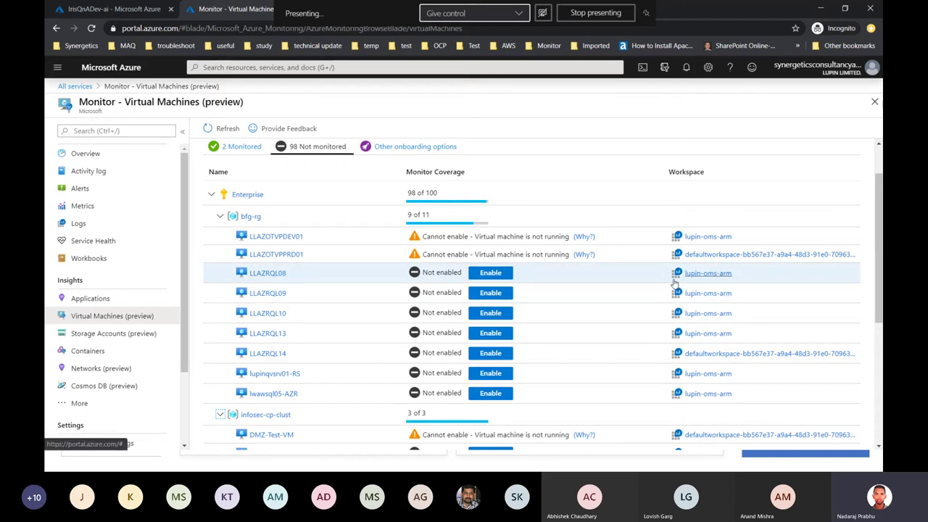
Return to the monitored machines and open the Performance insights of LLAZRQL06.
left_click(241, 147)
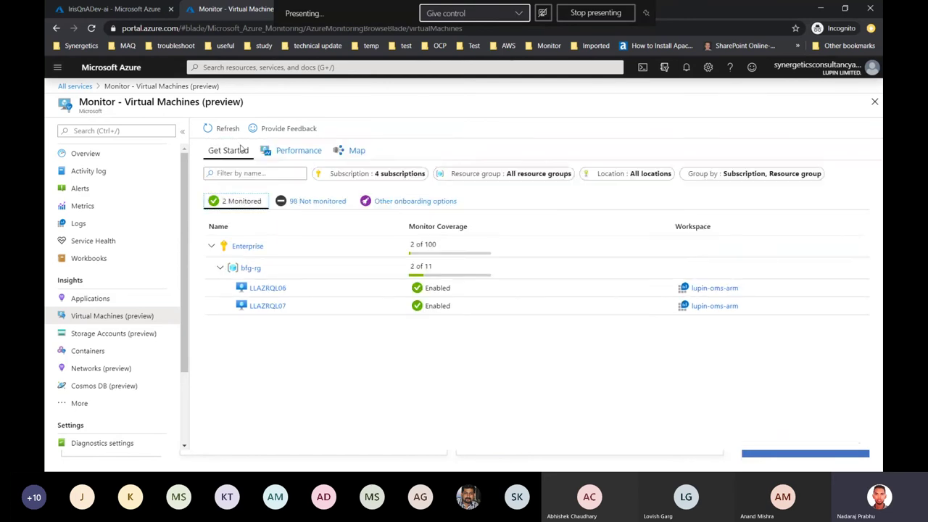
left_click(269, 289)
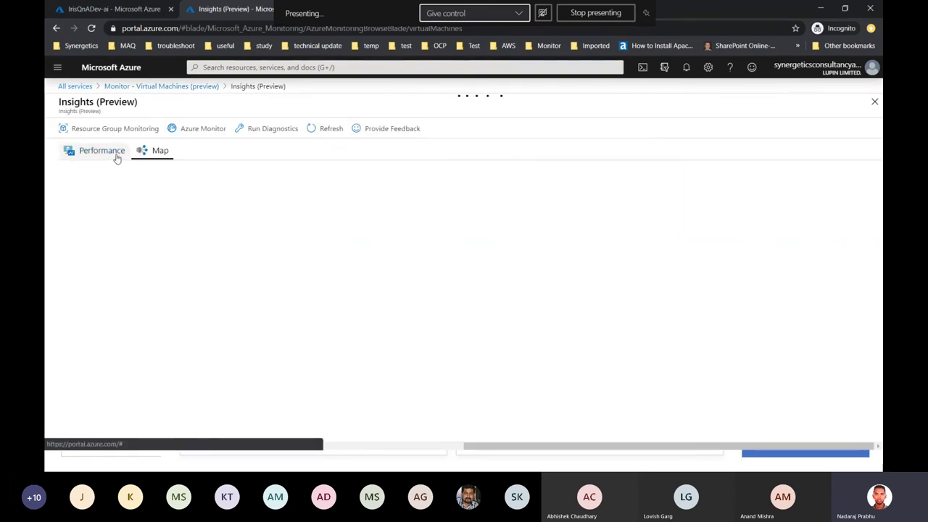
left_click(101, 151)
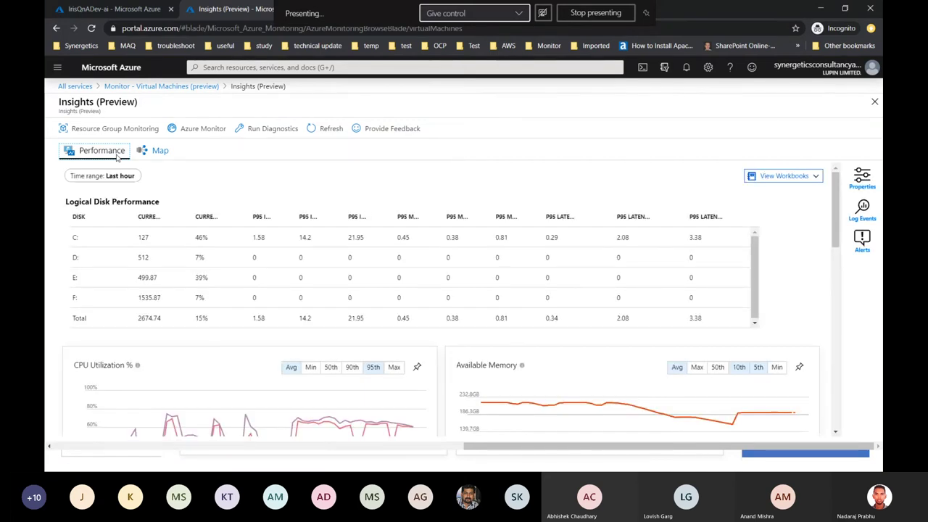
Examine LLAZRQL06's logical disk table and its charts for CPU, available memory, disk IOPS, throughput, latency, disk usage and bytes sent and received.
scroll(152, 215, "down", 3)
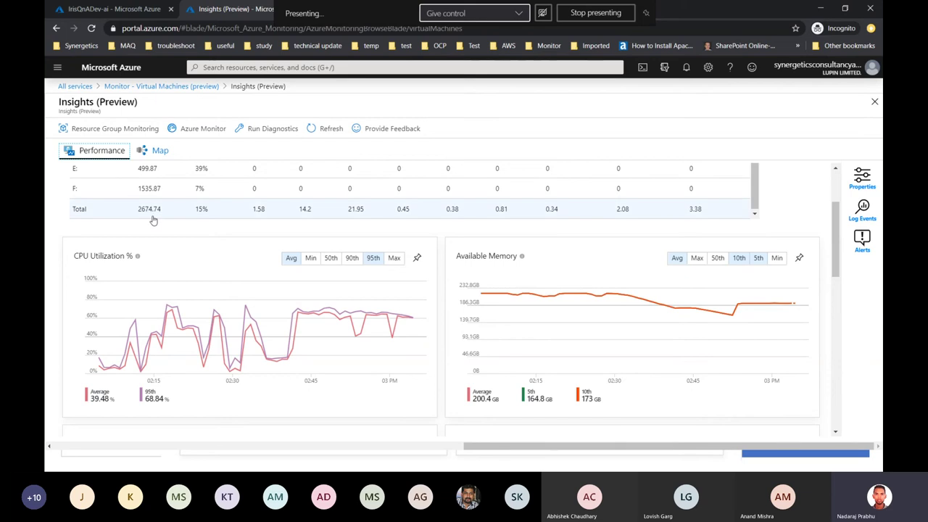
scroll(155, 232, "up", 1)
scroll(160, 276, "down", 1)
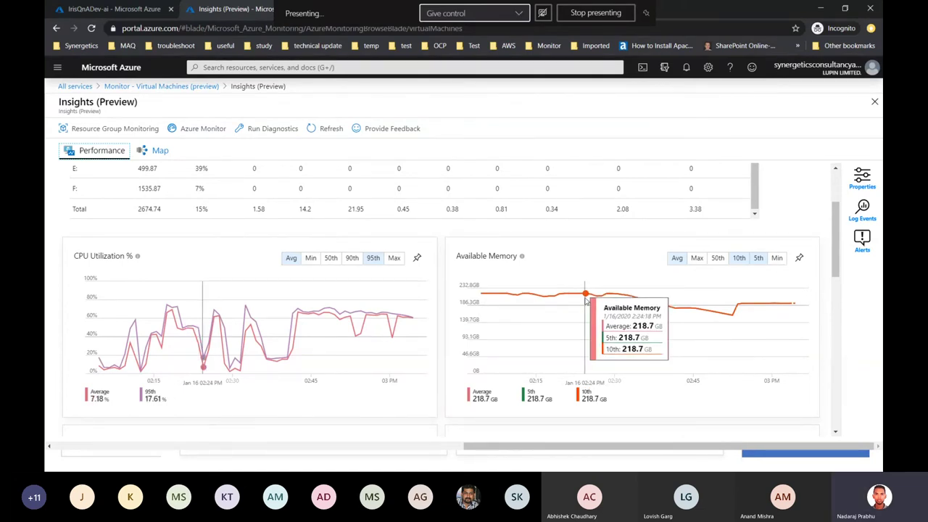
scroll(586, 301, "down", 3)
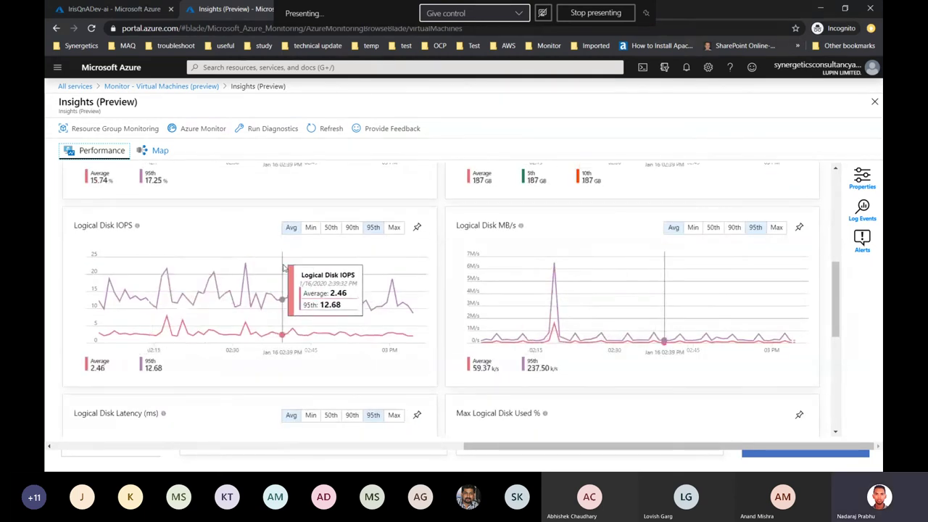
scroll(576, 305, "down", 2)
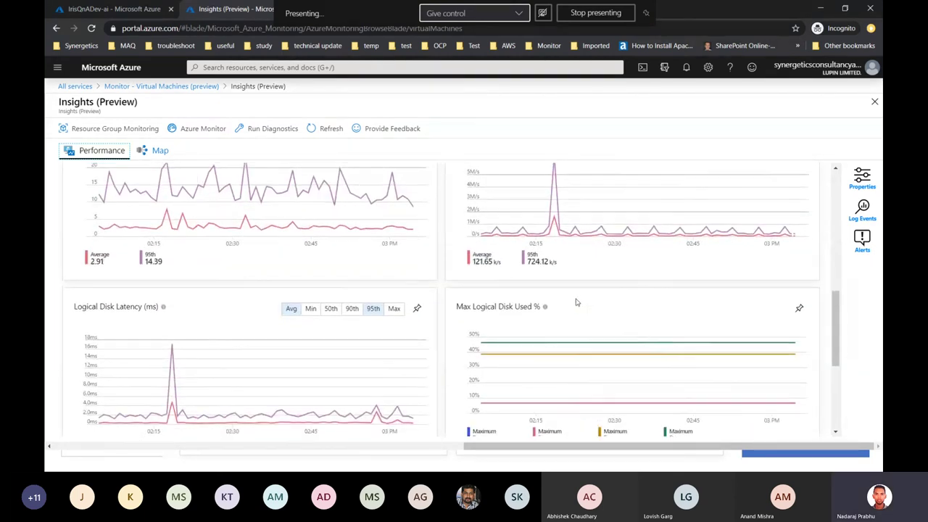
scroll(577, 302, "up", 2)
scroll(576, 303, "down", 2)
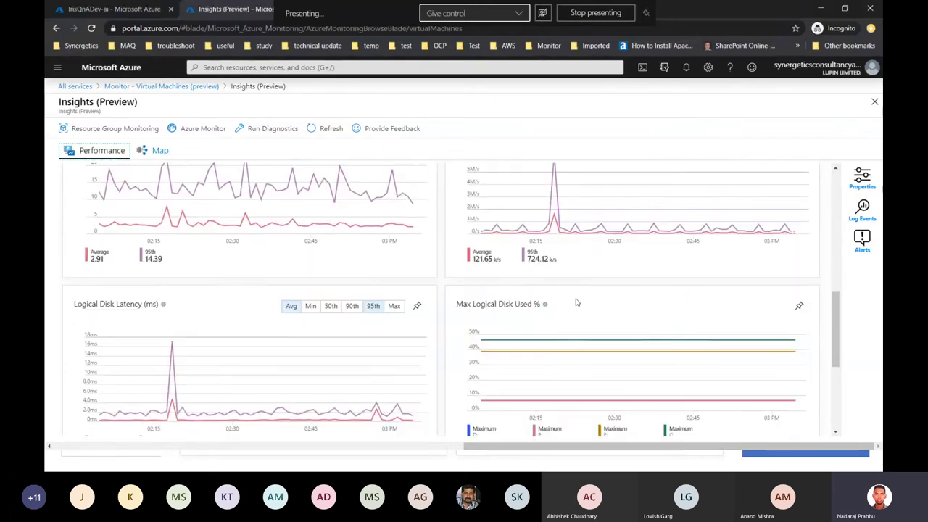
scroll(576, 302, "down", 4)
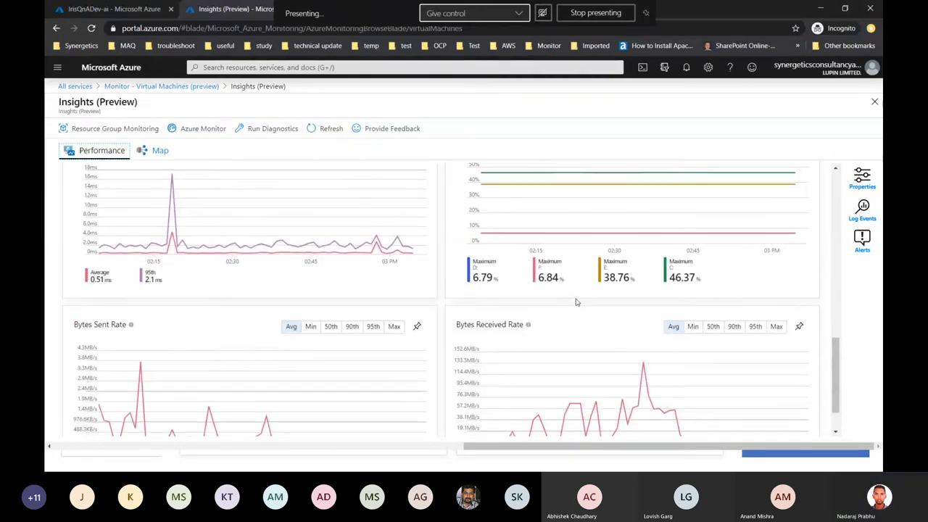
mouse_move(540, 312)
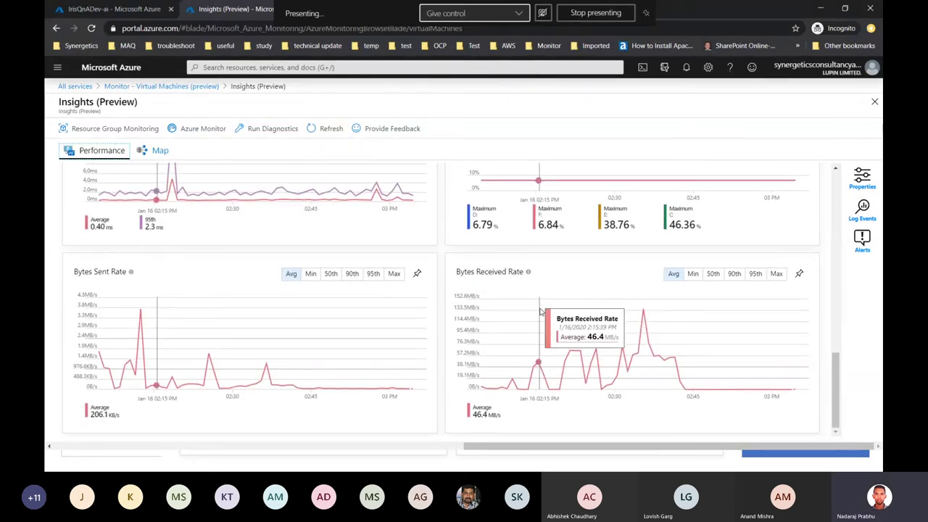
scroll(540, 311, "up", 7)
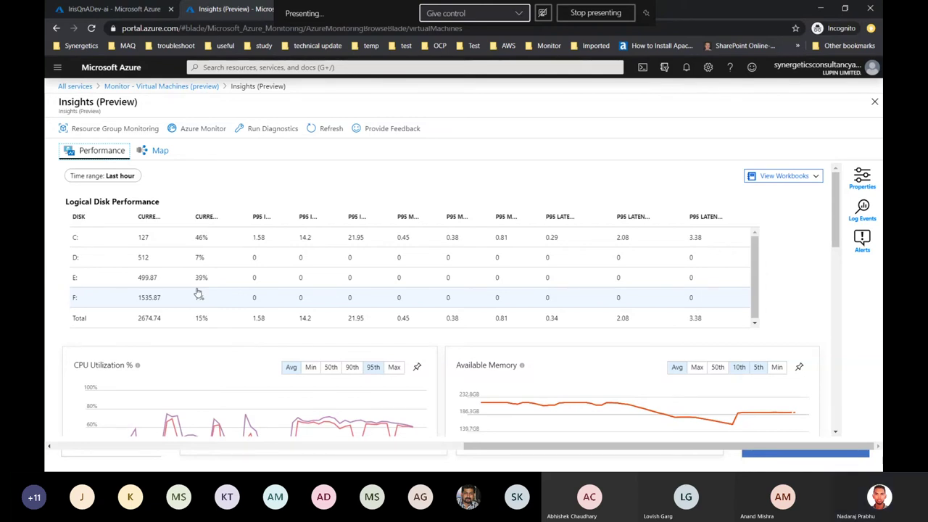
Show LLAZRQL06's dependency map, expand its client group, and inspect the clients and server ports up close.
left_click(146, 154)
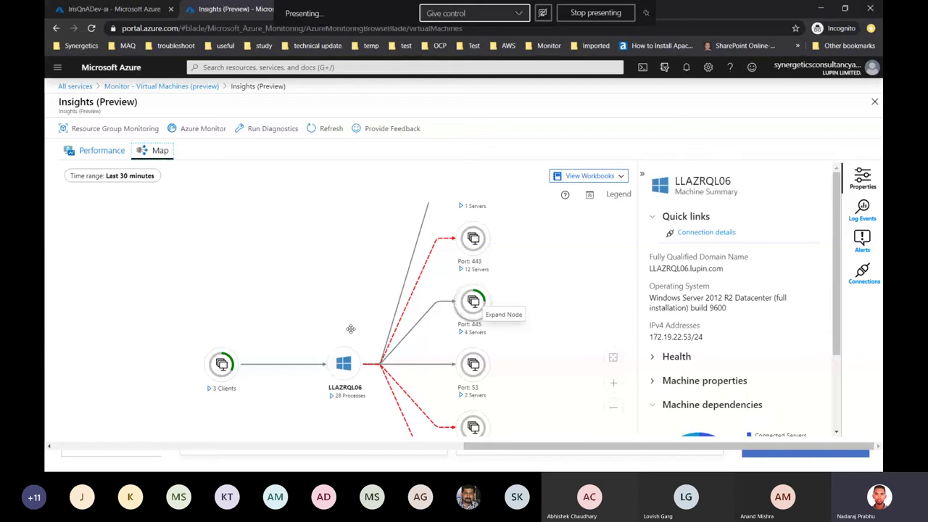
left_click(209, 391)
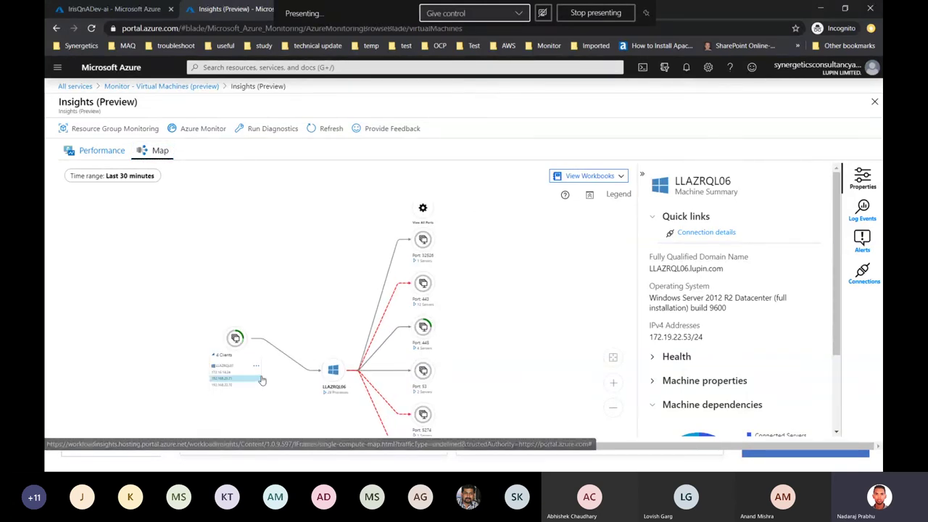
scroll(262, 380, "up", 4)
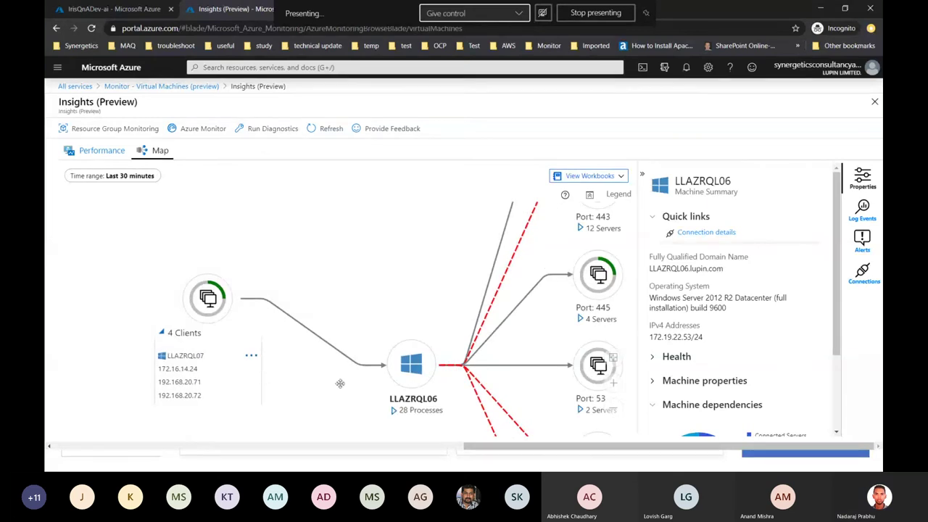
scroll(499, 386, "down", 1)
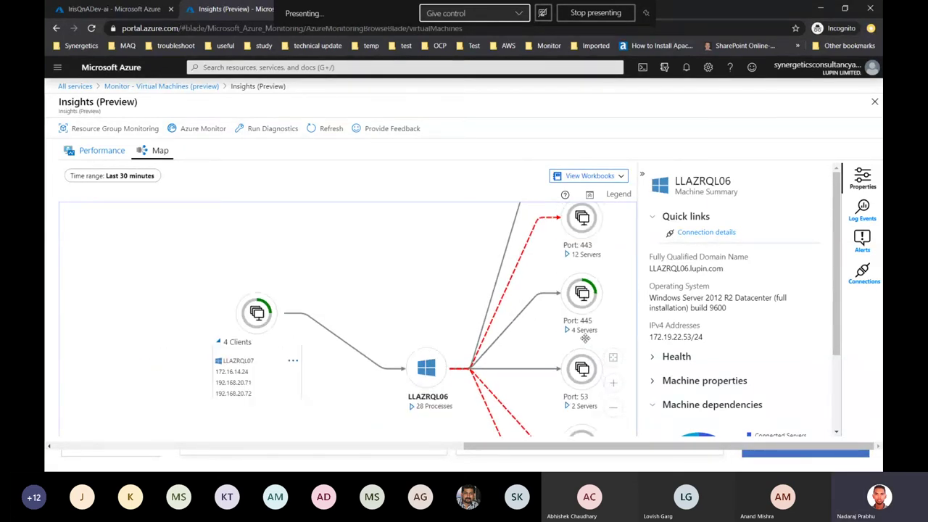
Expand the port 443 server group on LLAZRQL06's dependency map and collapse the machine summary to view the connected servers.
left_click(567, 261)
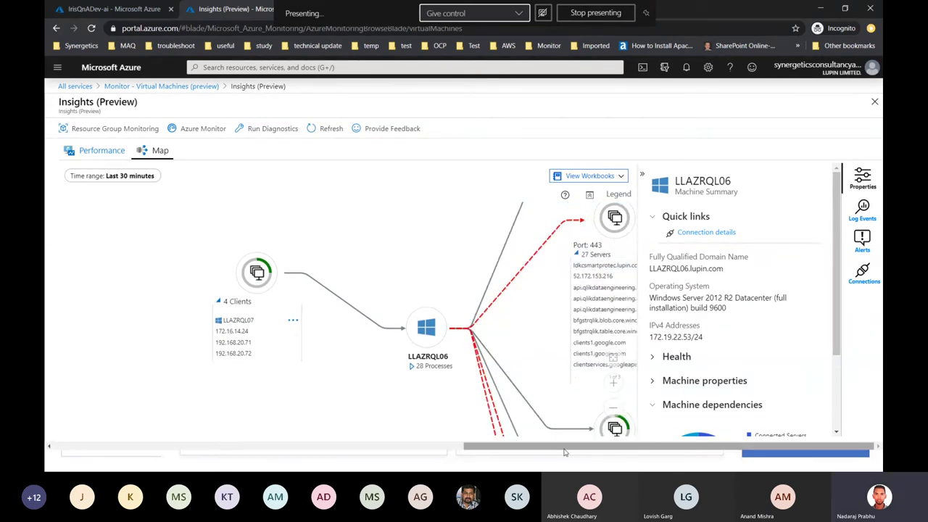
left_click(642, 174)
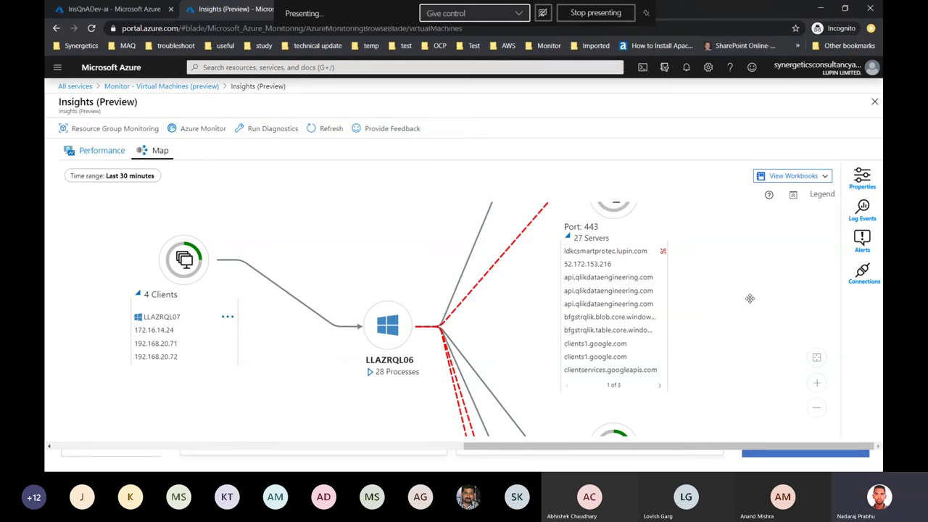
scroll(750, 297, "down", 2)
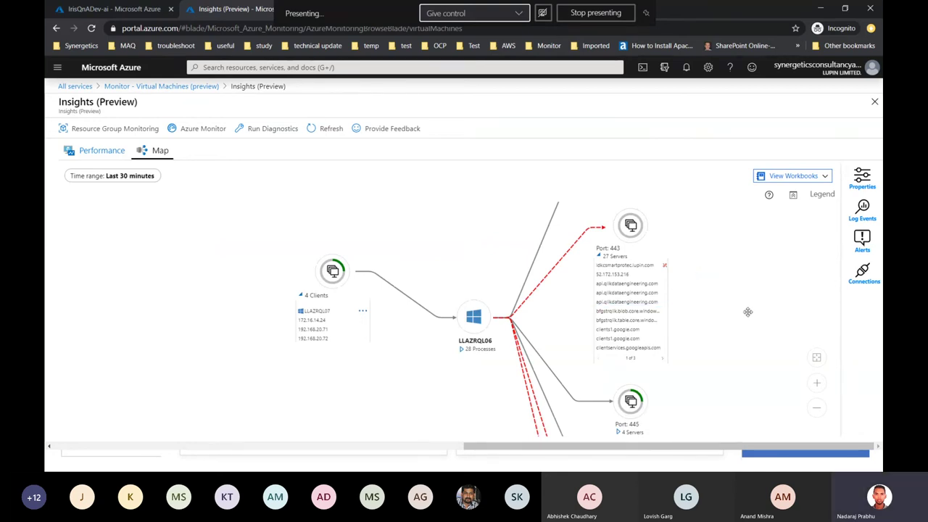
key("alt+Tab")
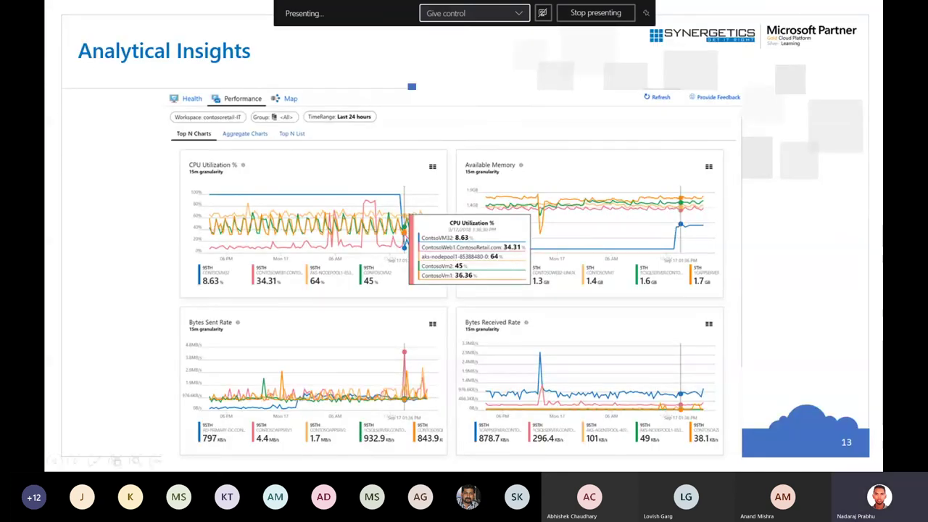
key("super")
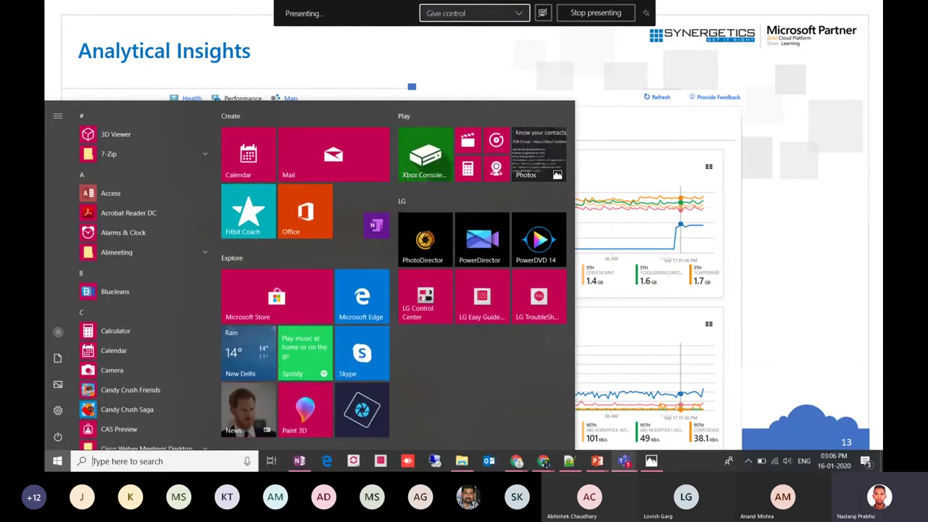
left_click(823, 230)
key("alt+Tab")
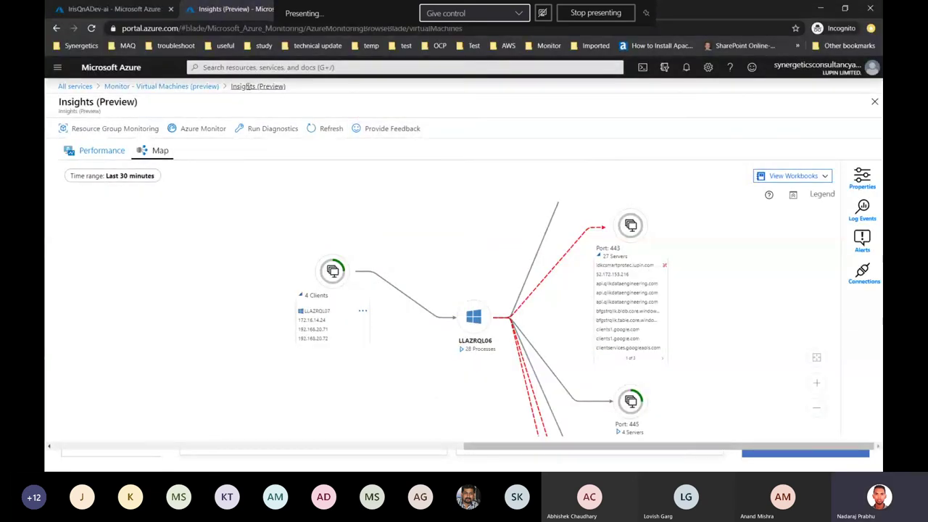
Return to Monitor's Virtual Machines (preview) list and compare the not monitored machines with the monitored ones.
left_click(181, 86)
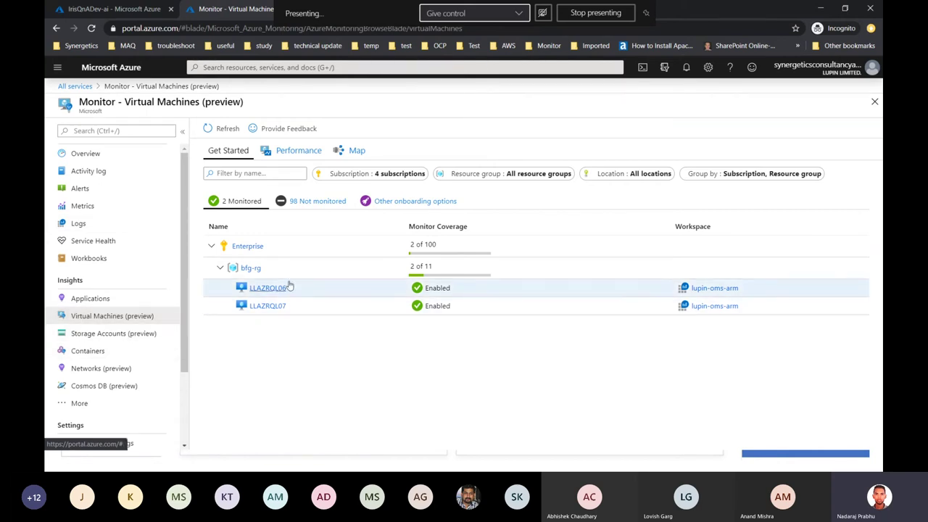
left_click(319, 204)
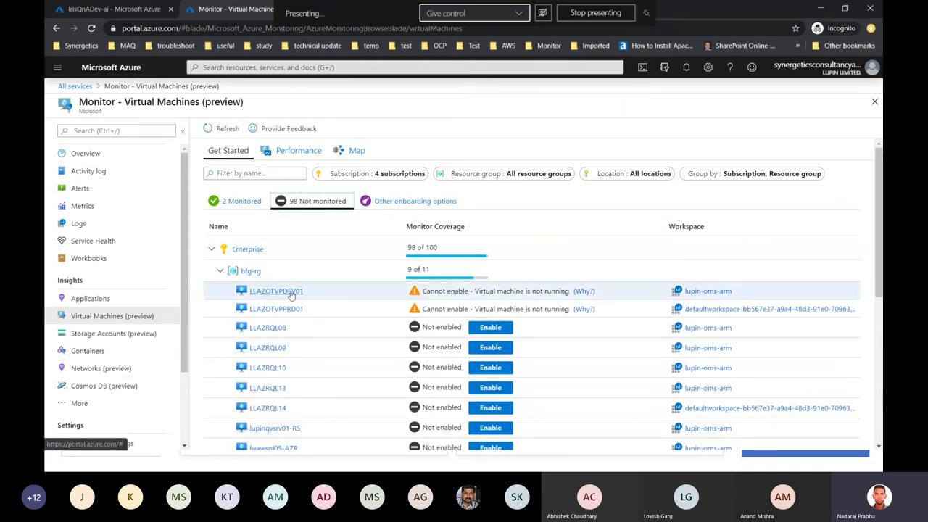
left_click(237, 202)
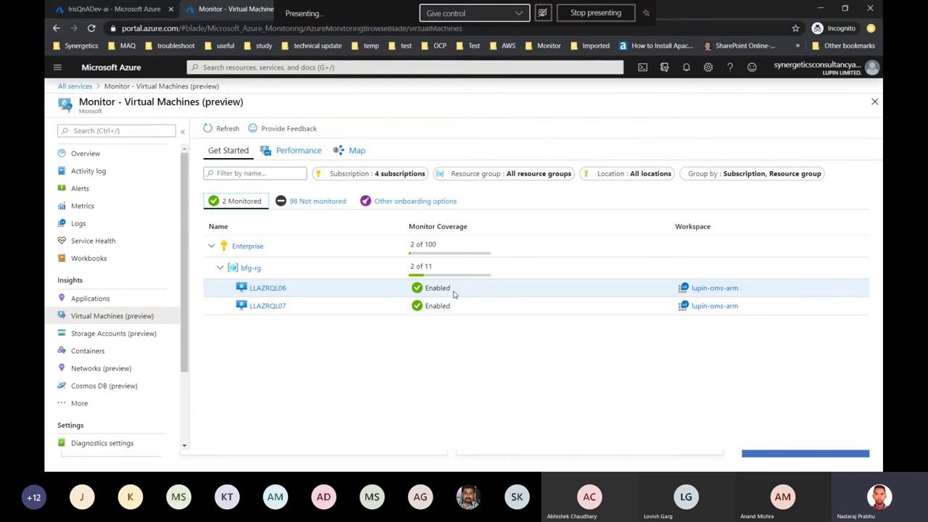
Open LLAZRQL06's dependency map, expand the port 445 server group, and review the machine dependencies summary.
left_click(275, 290)
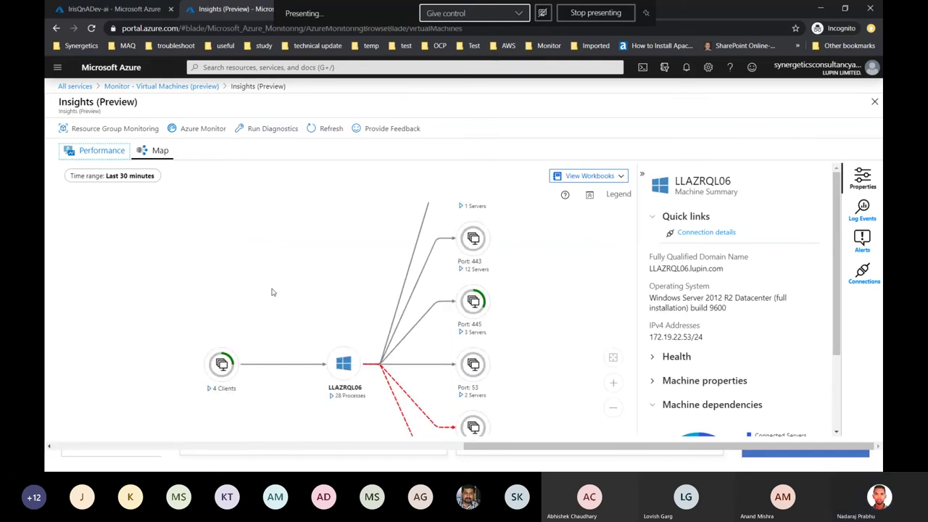
left_click(460, 334)
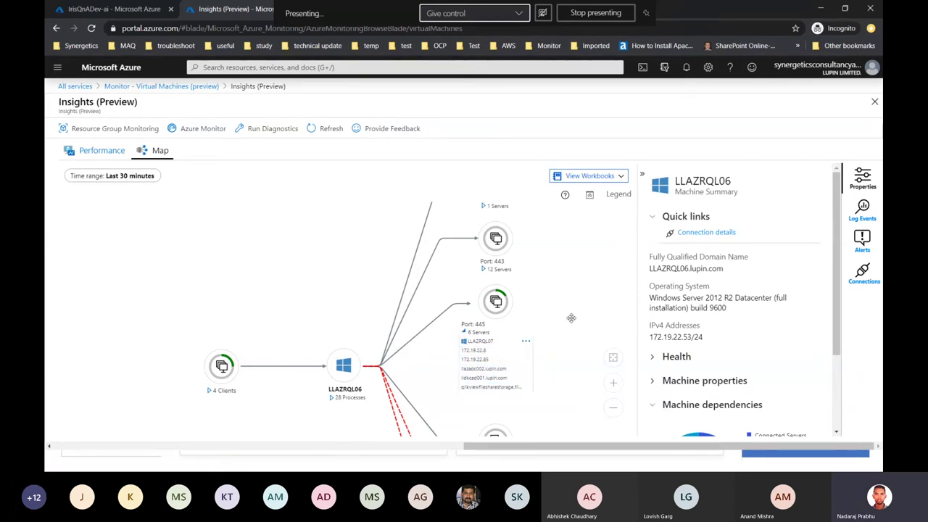
scroll(566, 315, "down", 1)
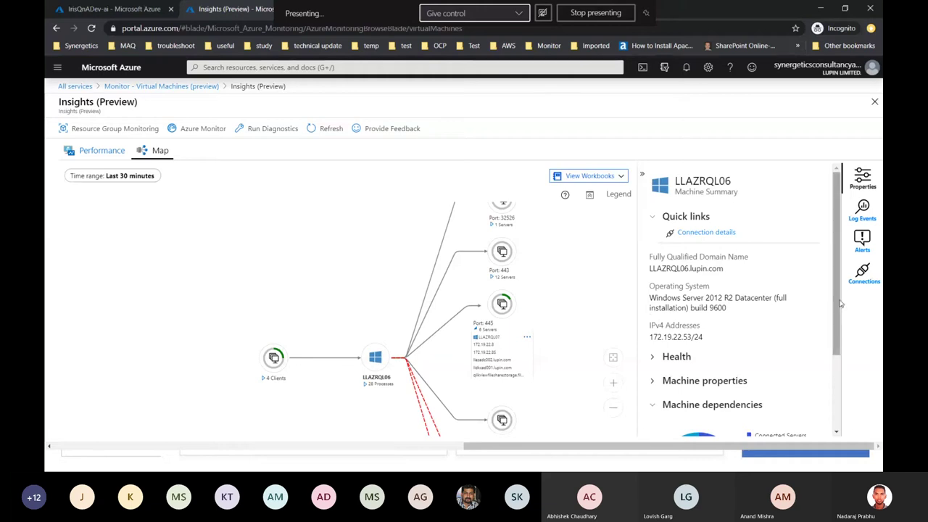
scroll(824, 403, "down", 2)
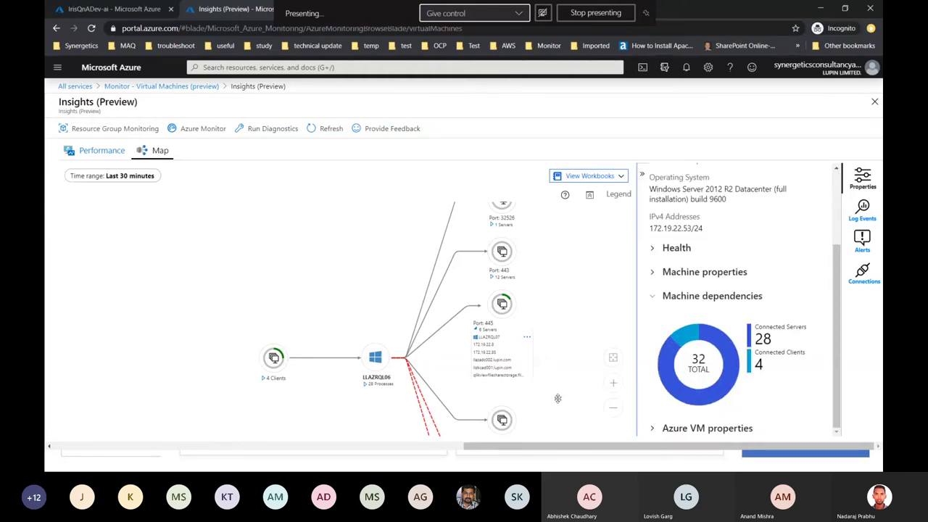
Expand the port 5274 server group on the dependency map and inspect its failed connection.
left_click_drag(343, 407, 302, 230)
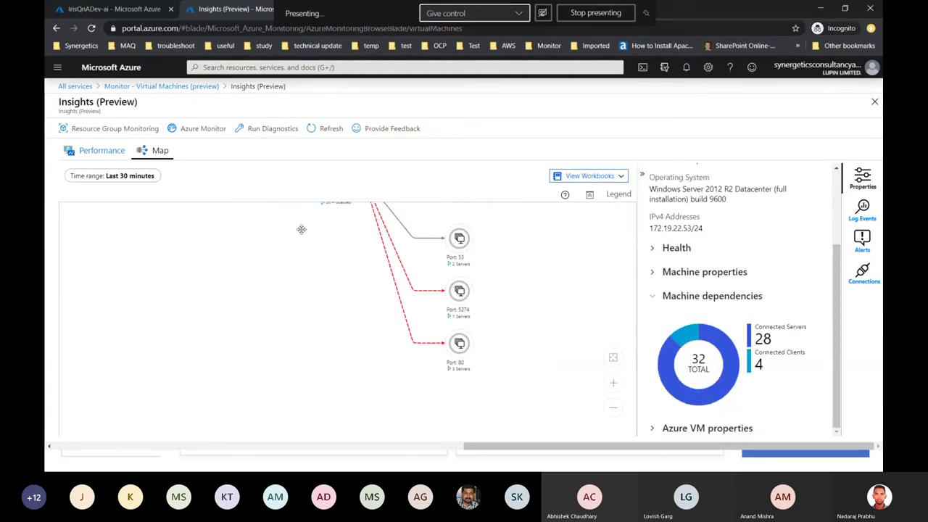
left_click(451, 317)
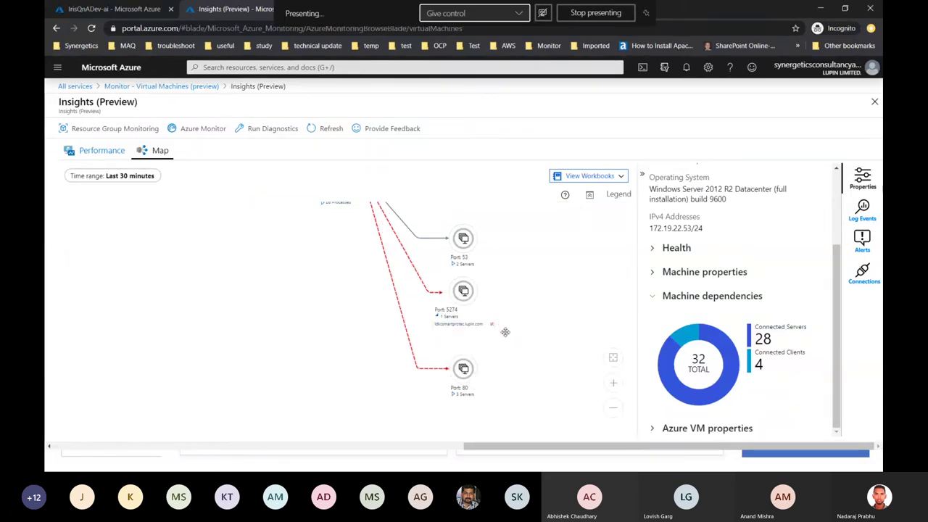
left_click_drag(225, 270, 241, 291)
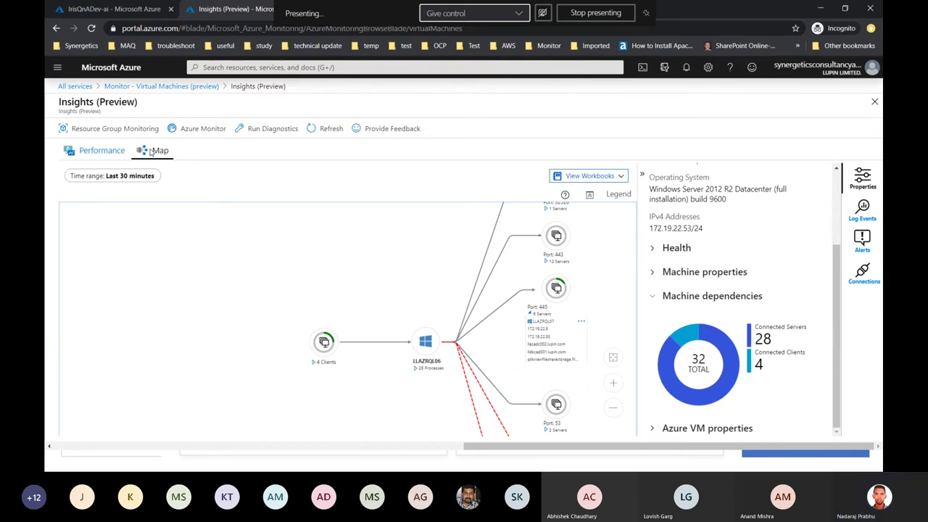
Return to the Virtual Machines (preview) list and switch to the presentation's Optimization with Azure Monitor slide.
left_click(170, 86)
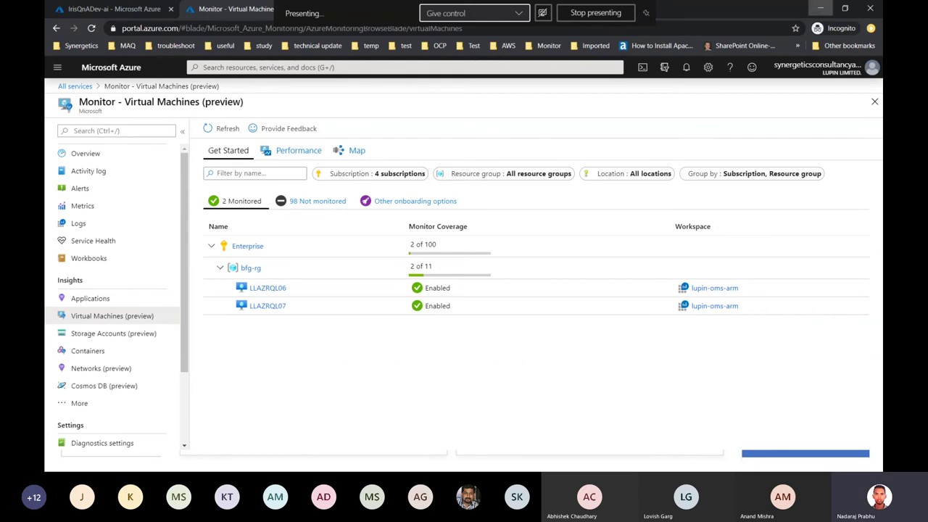
left_click(820, 8)
left_click(510, 87)
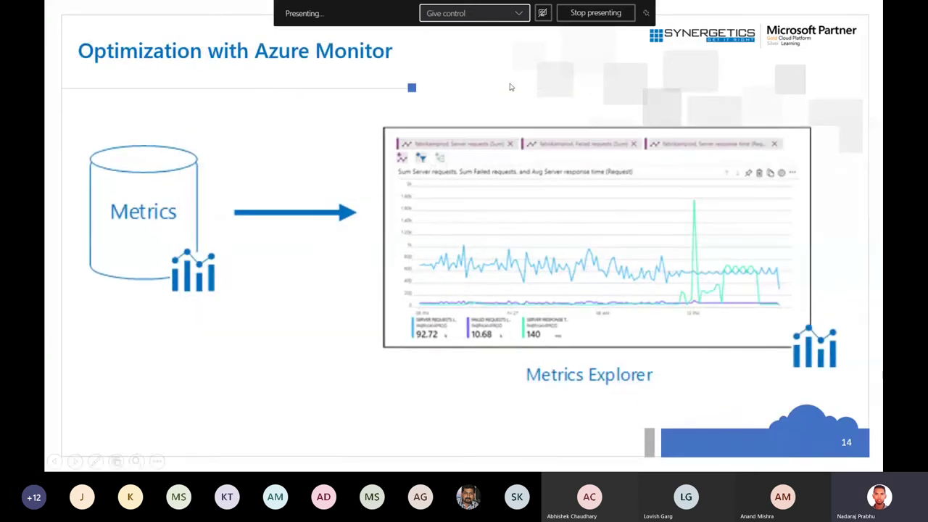
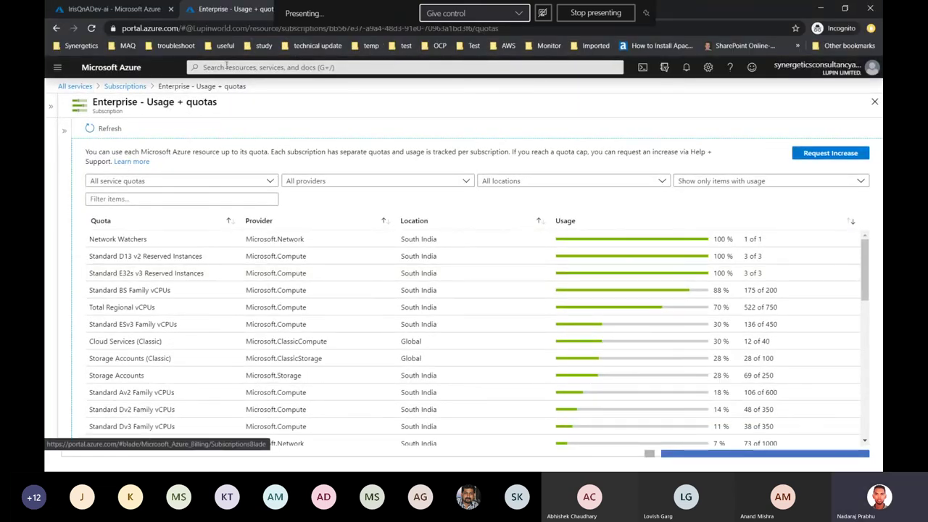
Leave the Enterprise subscription's usage and quotas and open the Monitor service from the portal favorites.
left_click(76, 87)
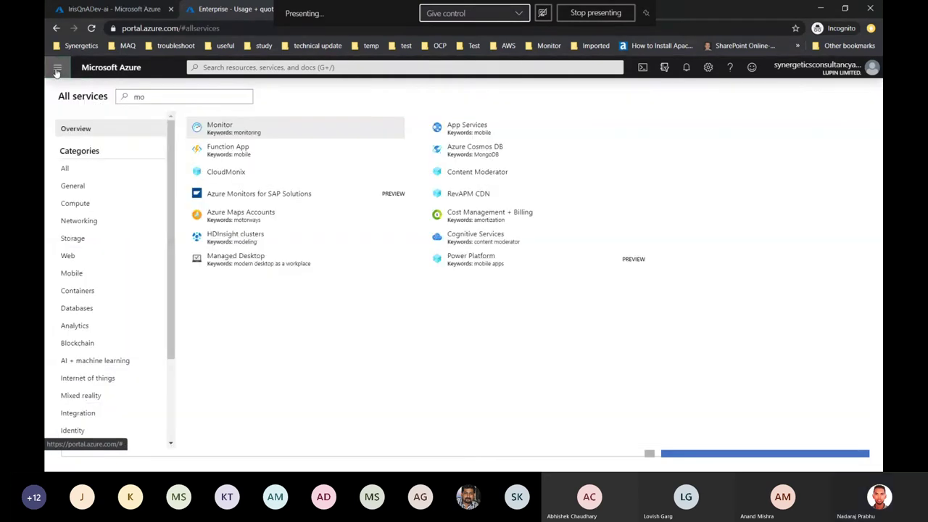
left_click(57, 68)
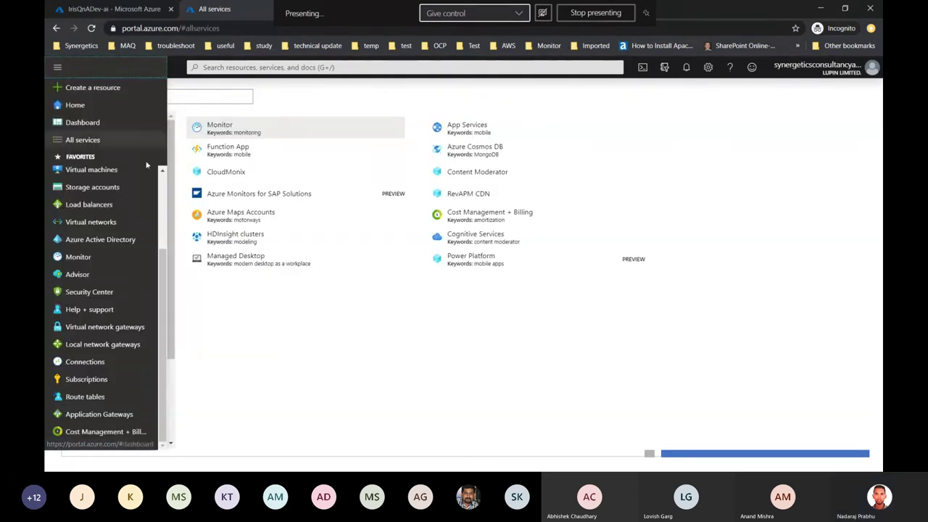
left_click(78, 257)
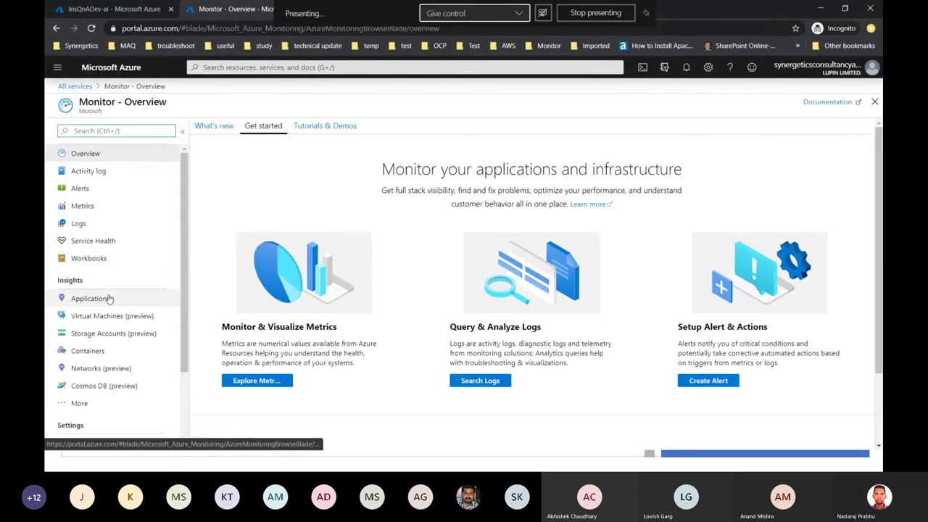
Look through Monitor's insights, settings and support sections, and open its Metrics explorer.
left_click(106, 131)
scroll(116, 193, "down", 2)
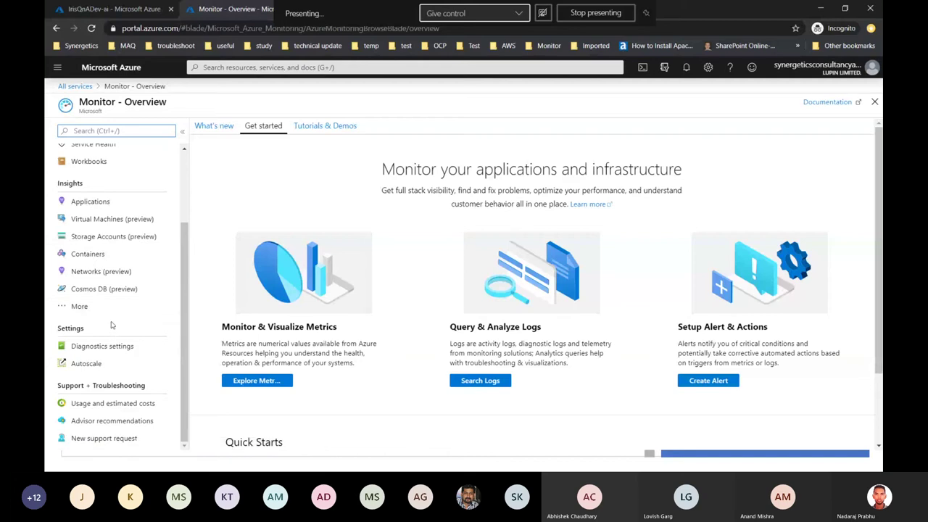
scroll(109, 313, "up", 3)
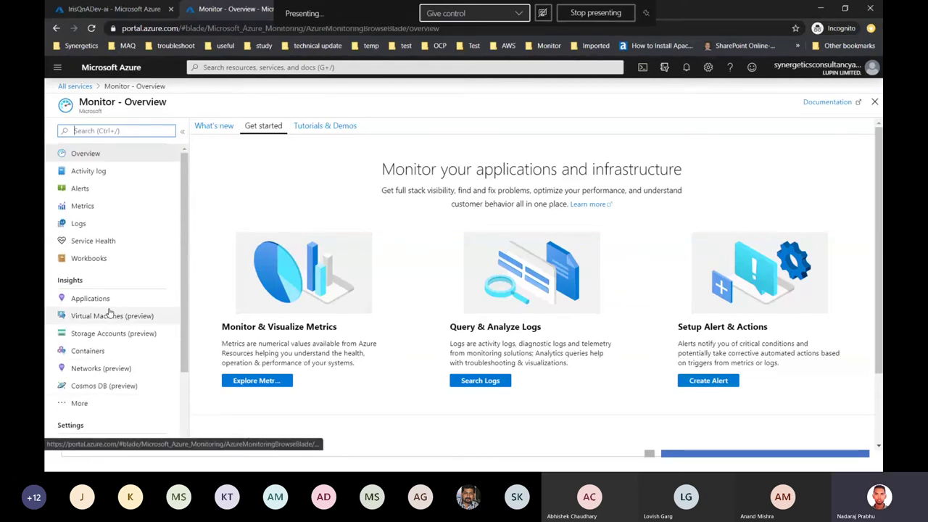
left_click(122, 208)
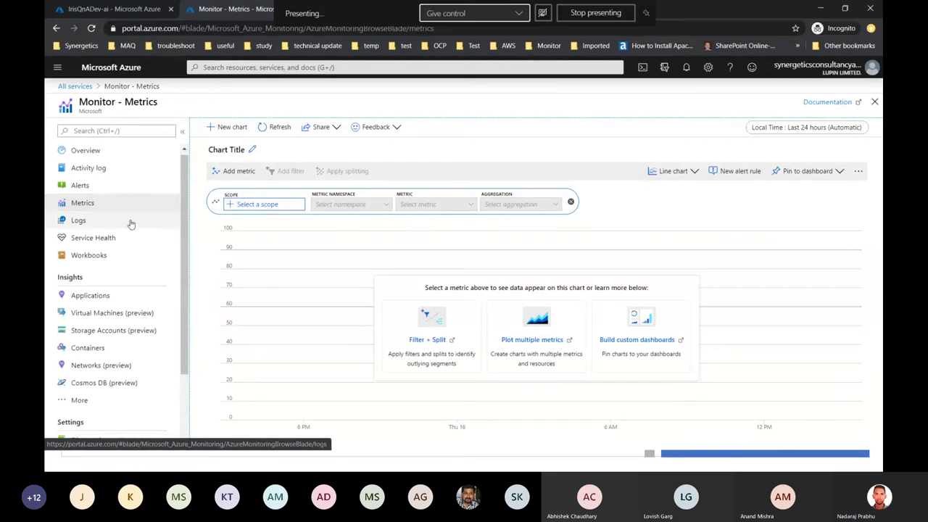
scroll(127, 221, "down", 3)
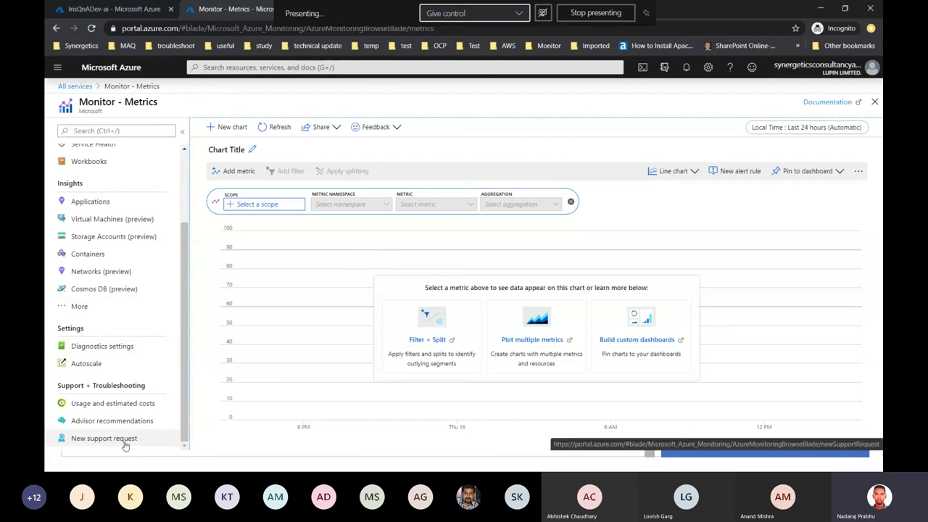
Search all services for "network wa" and open Network Watcher.
left_click(62, 87)
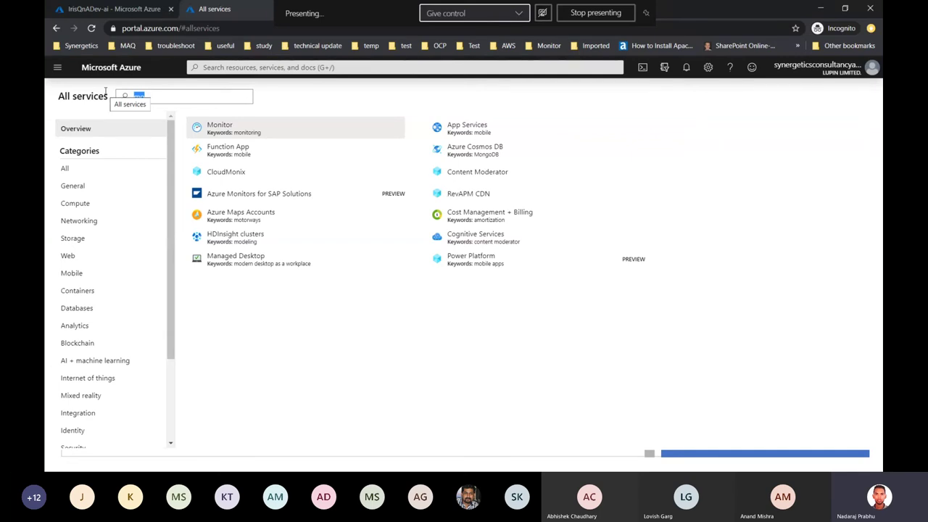
type("netw")
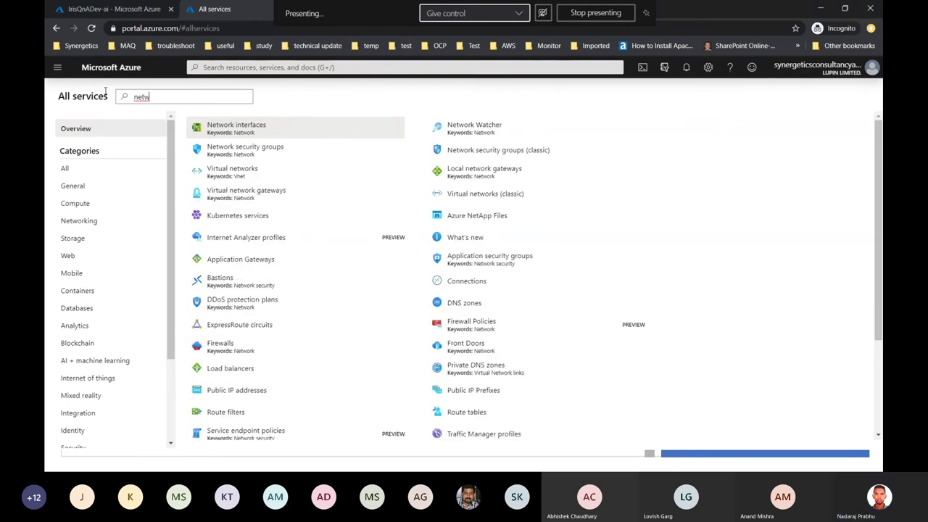
type("ork wa")
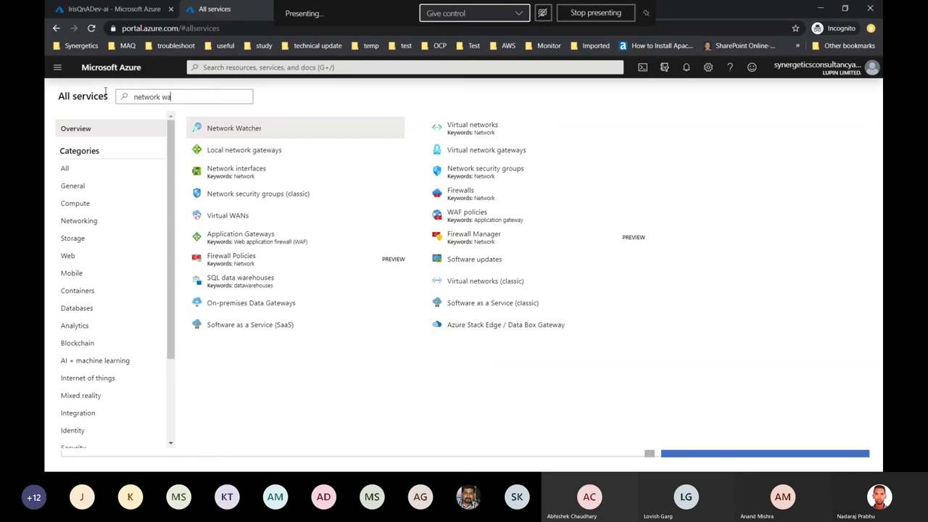
left_click(200, 129)
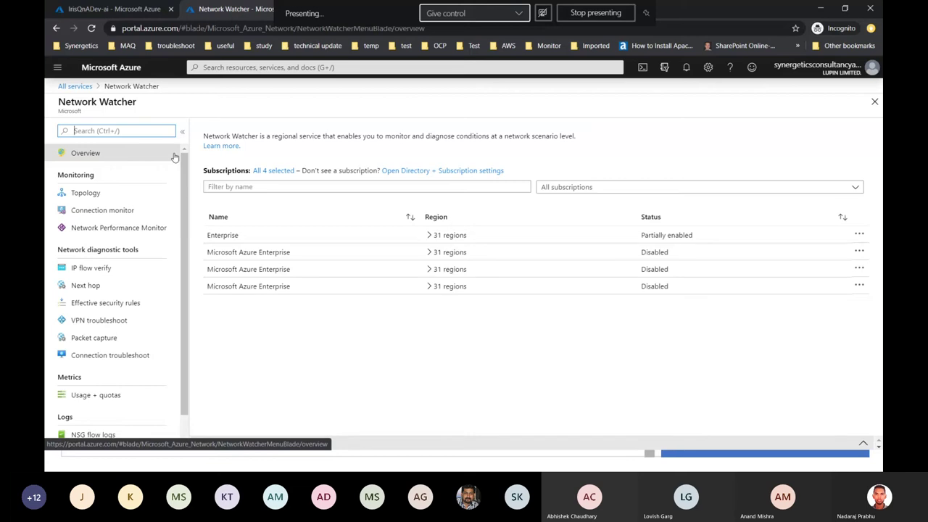
Show Network Watcher's topology for the INFOSEC-CP-CLUST resource group and the Lupin-CP-VNET virtual network, and view it up close.
left_click(87, 196)
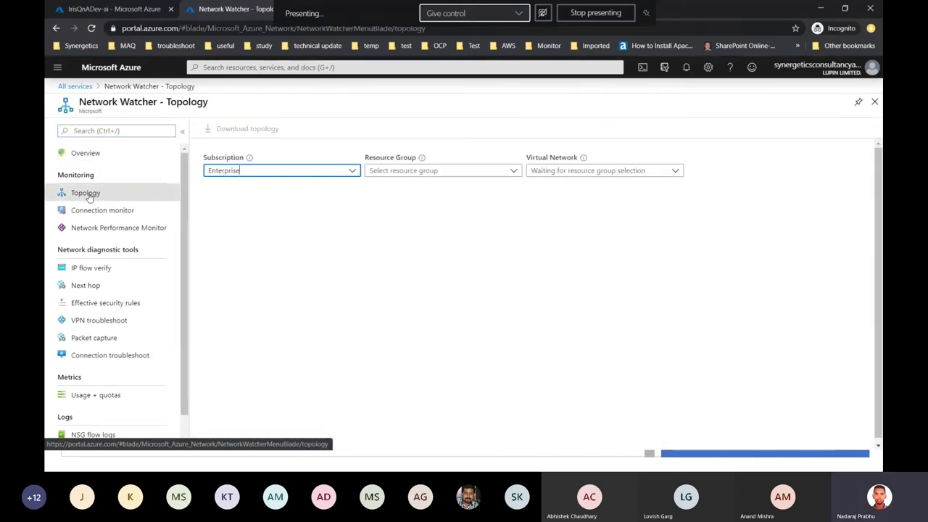
left_click(445, 171)
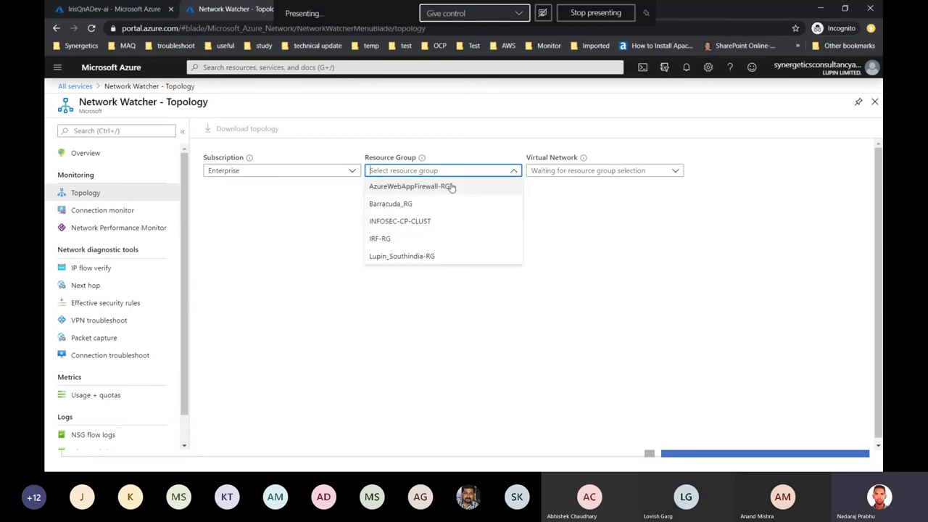
left_click(400, 221)
left_click(593, 170)
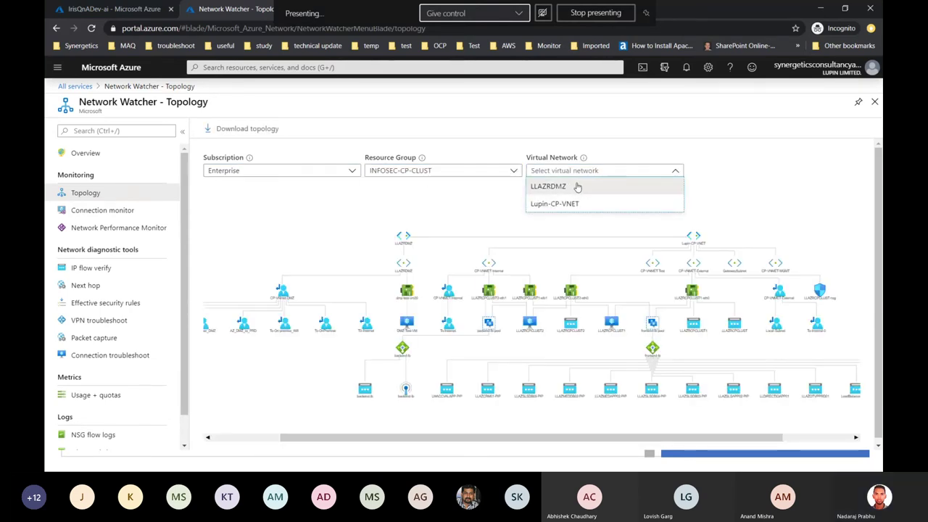
left_click(670, 203)
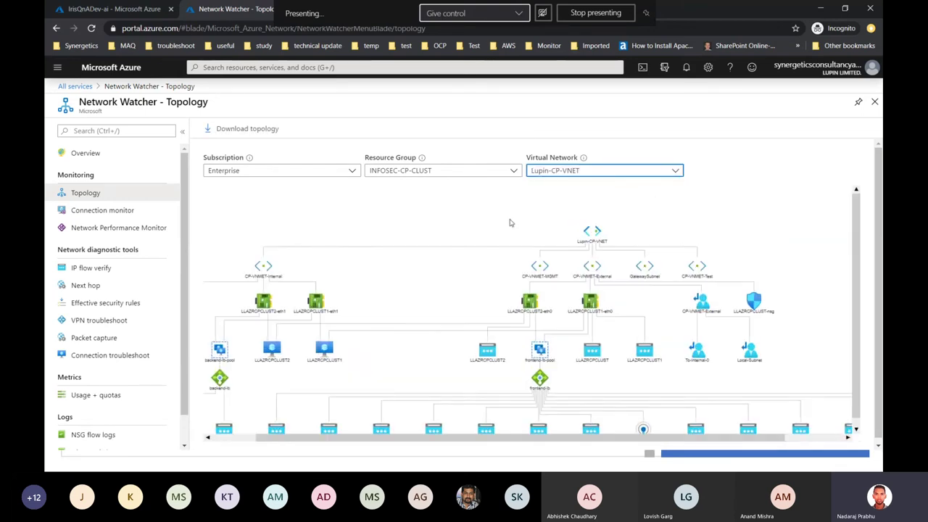
scroll(510, 221, "up", 2)
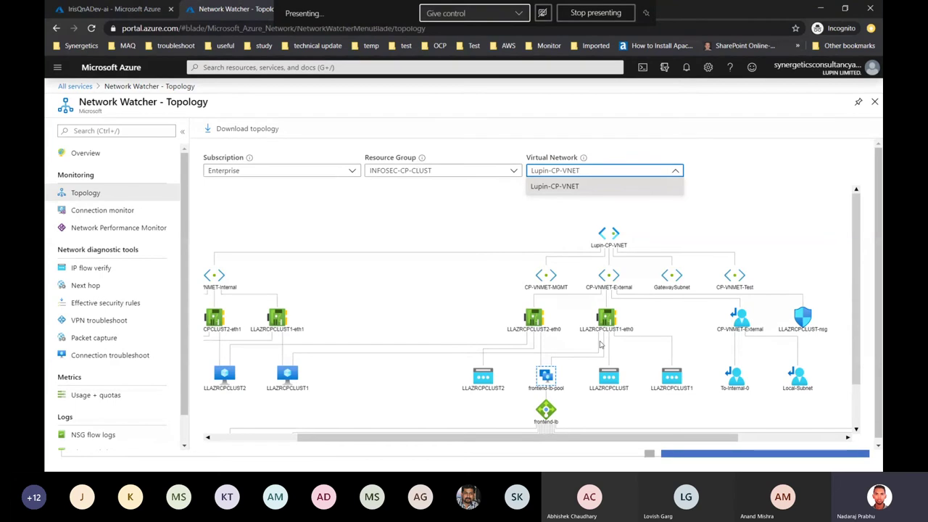
Examine the Lupin-CP-VNET topology from its subnets and network security group to the load balancers and their frontends.
left_click_drag(679, 437, 700, 435)
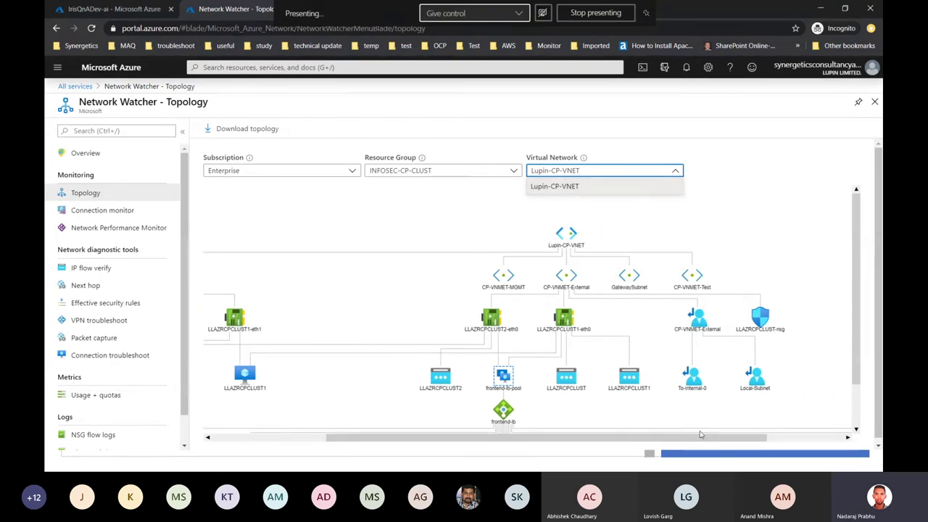
left_click_drag(700, 435, 702, 436)
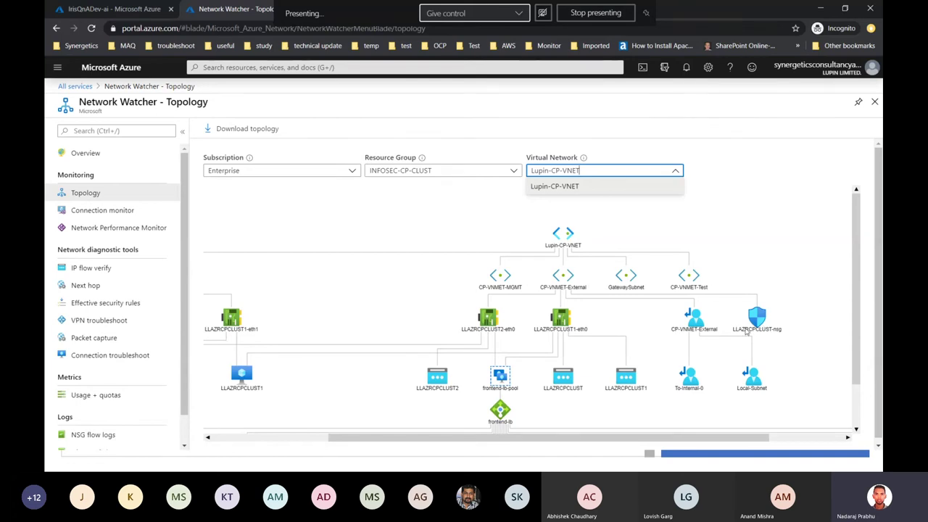
left_click_drag(616, 438, 577, 429)
scroll(578, 428, "left", 5)
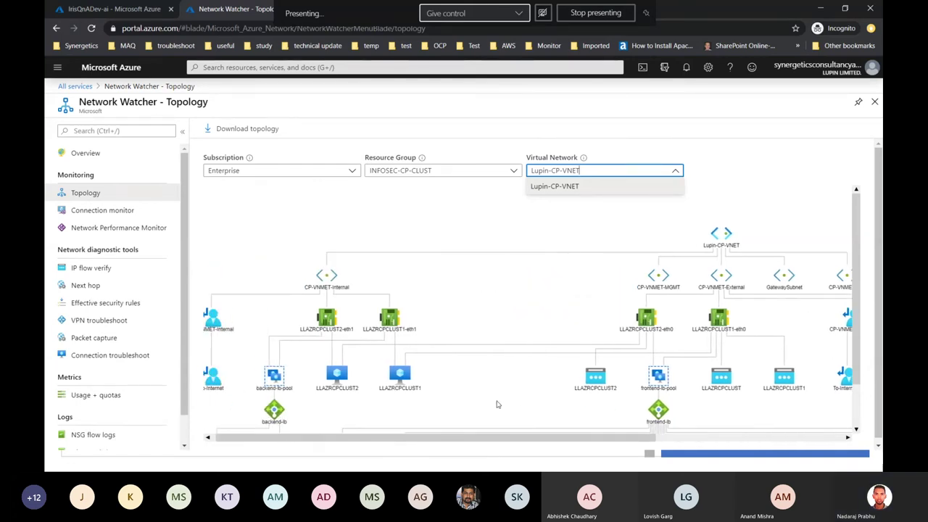
scroll(590, 325, "up", 2)
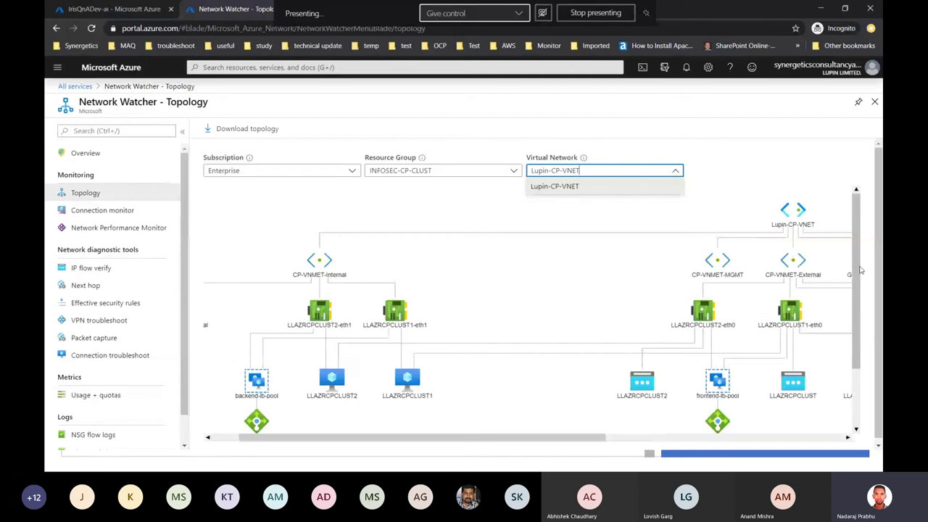
scroll(863, 275, "down", 3)
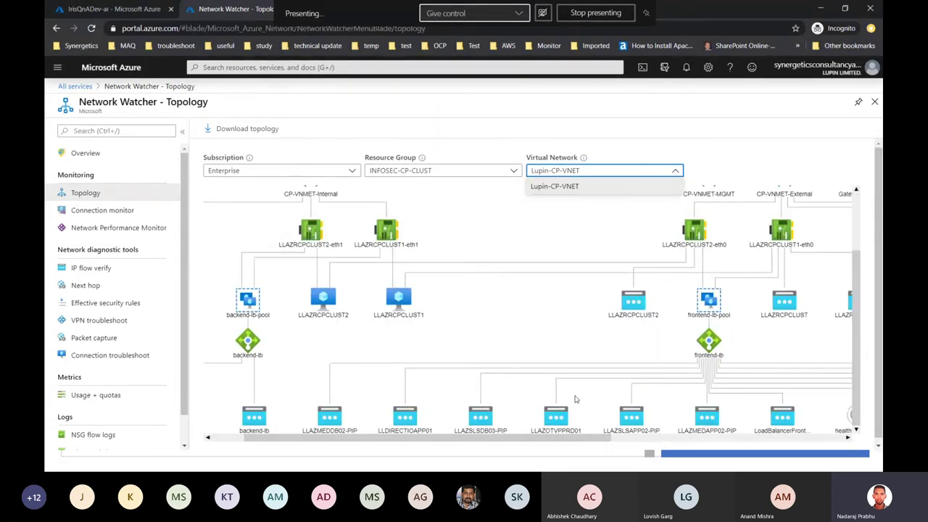
scroll(574, 398, "down", 2)
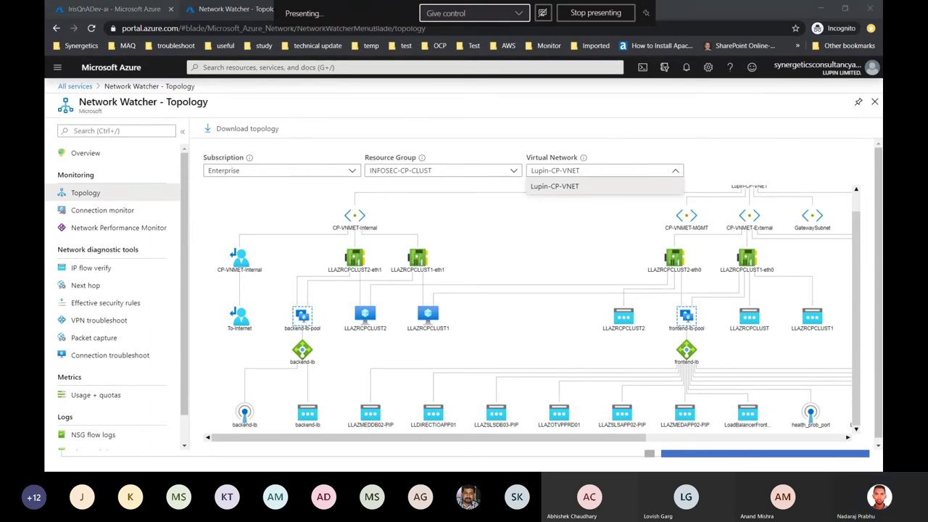
Open Network Watcher's Connection monitor and filter its list to the Infra-RG resource group.
left_click(105, 210)
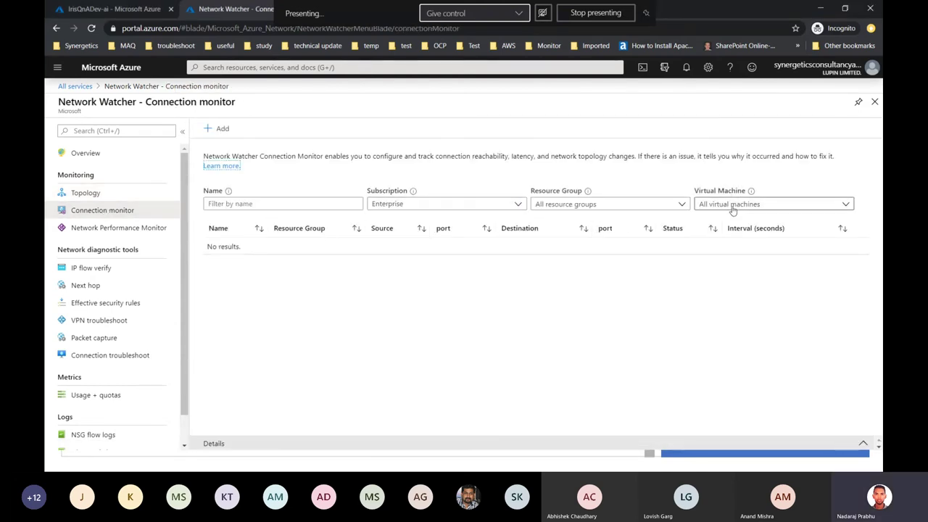
left_click(428, 205)
left_click(625, 204)
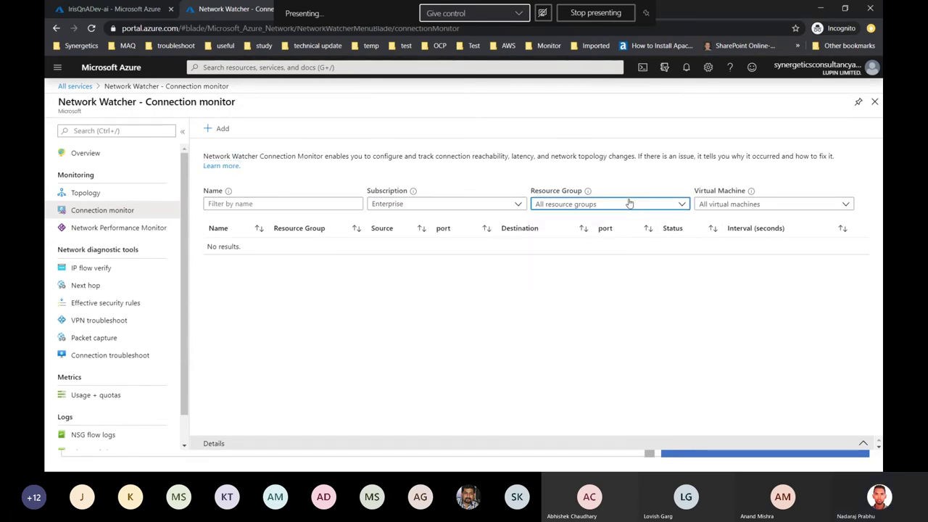
left_click(351, 232)
left_click(409, 318)
scroll(410, 316, "down", 1)
scroll(410, 316, "down", 10)
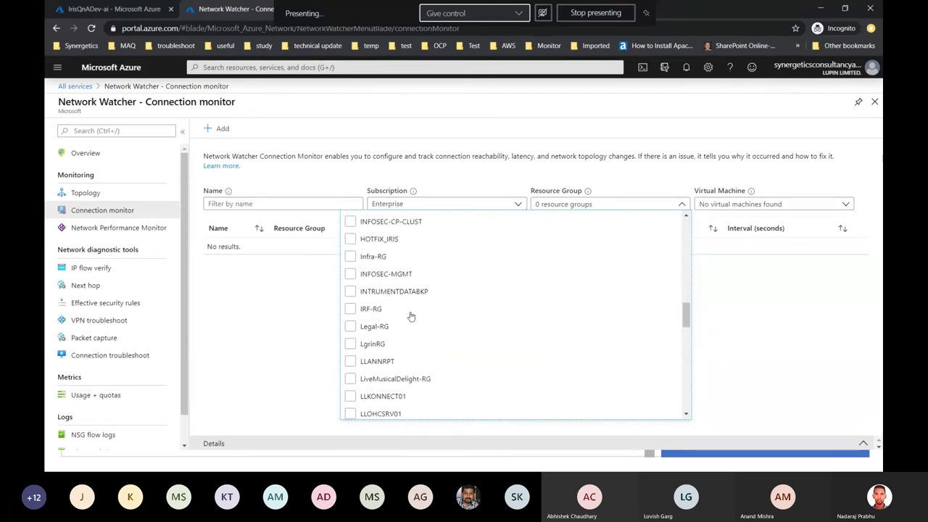
left_click(374, 256)
Limit the connection monitor list to the virtual machine LUAZADFS01.
left_click(776, 203)
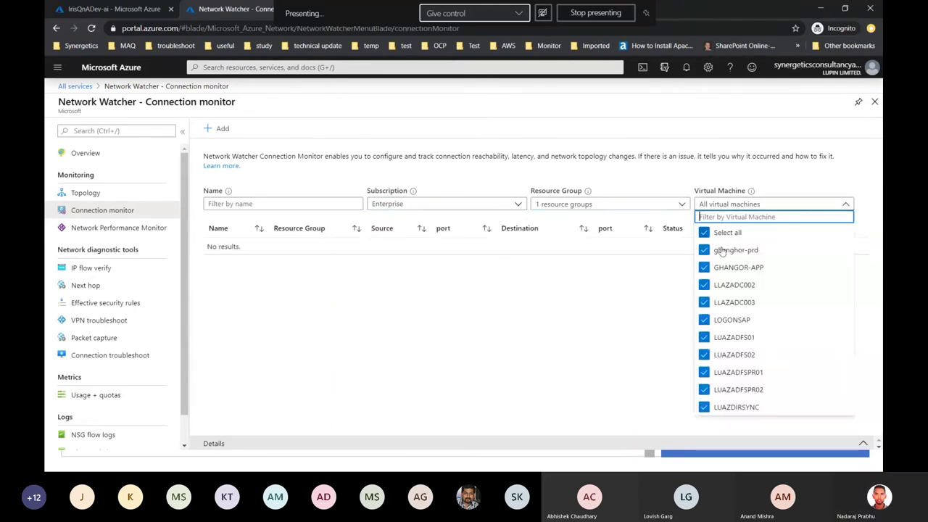
left_click(715, 234)
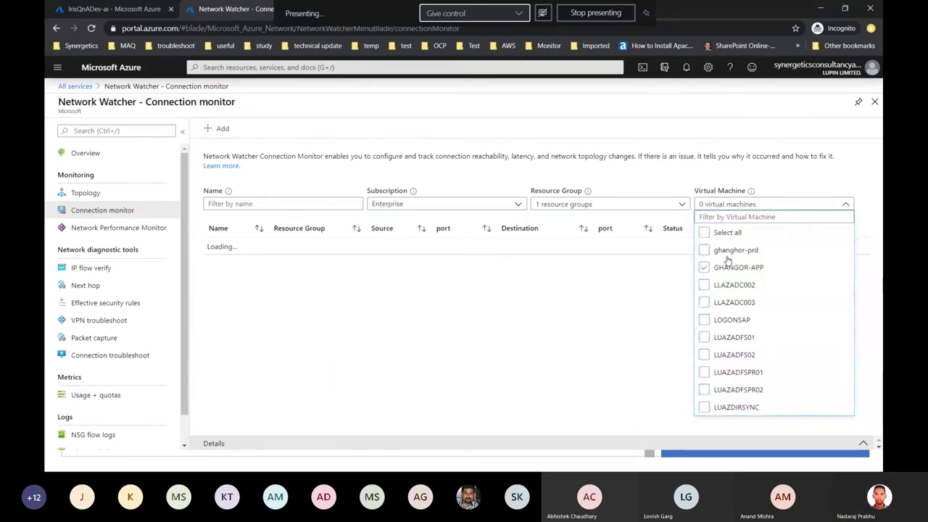
left_click(718, 338)
left_click(597, 347)
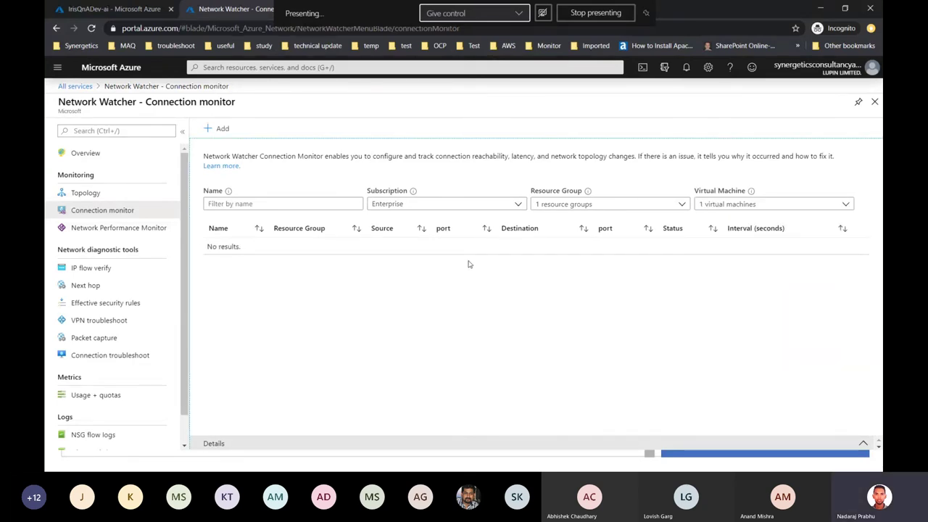
Reset the connection monitor filter to all resource groups, and view the form for adding a connection monitor without creating one.
left_click(409, 205)
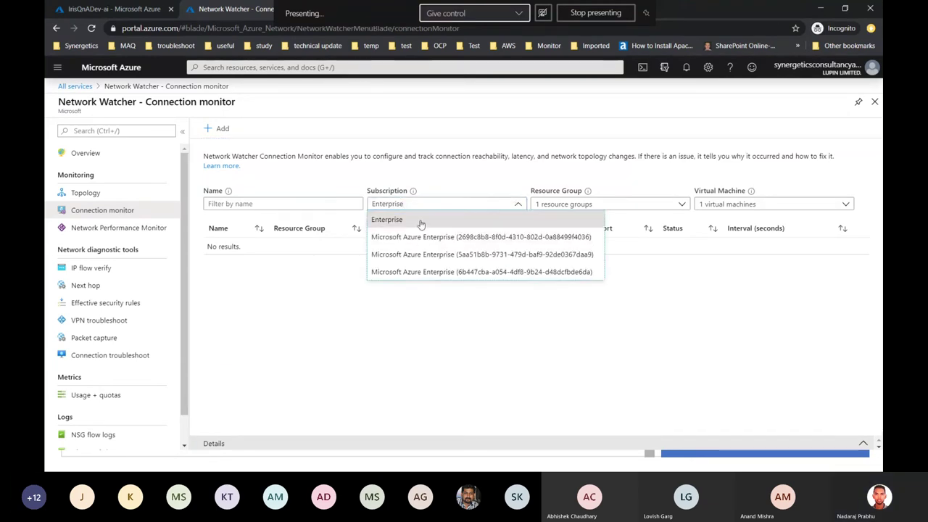
left_click(573, 204)
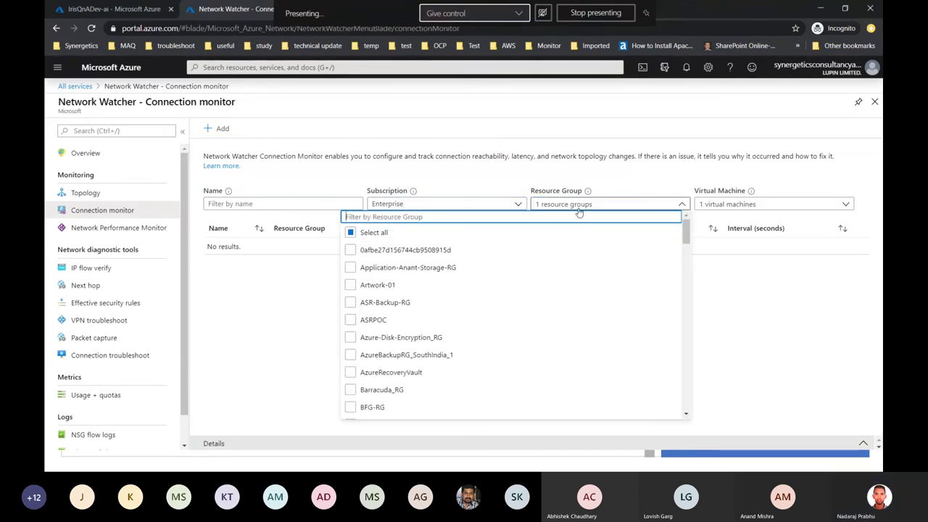
left_click(499, 236)
left_click(830, 273)
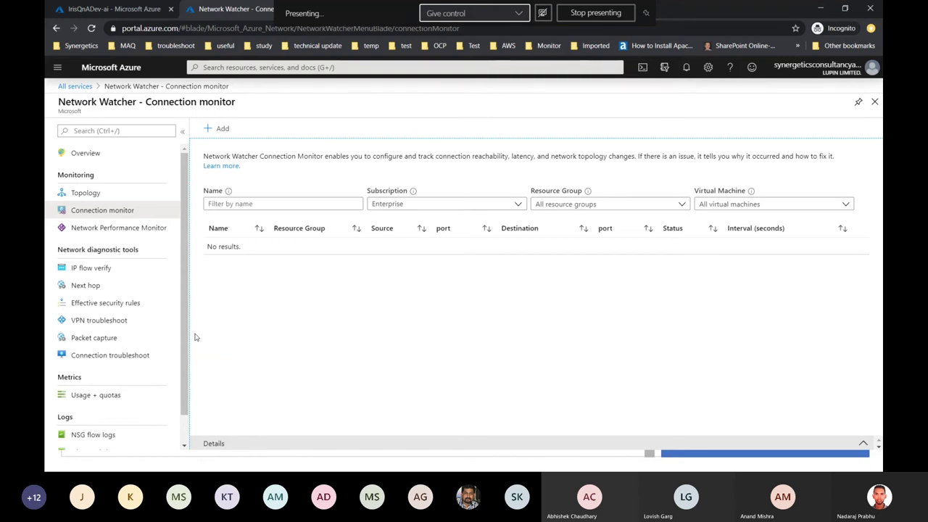
left_click(218, 128)
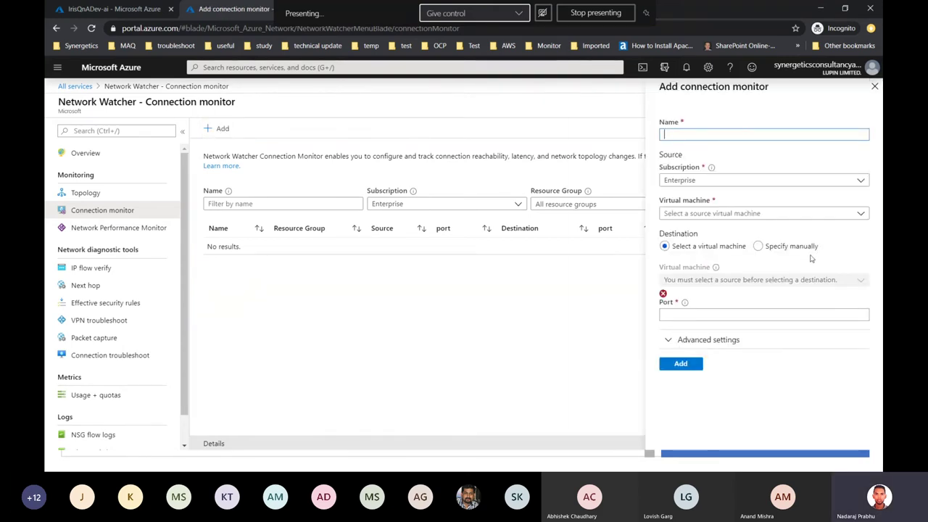
left_click(875, 86)
Open the Lupin-OMS-ARM solution from Network Performance Monitor and take a brief look at its Log Analytics workspace.
left_click(166, 229)
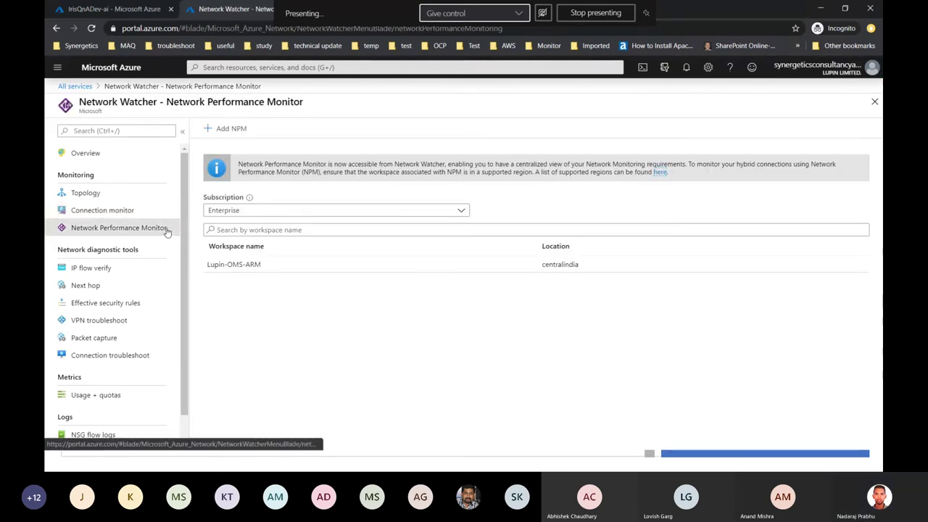
left_click(229, 265)
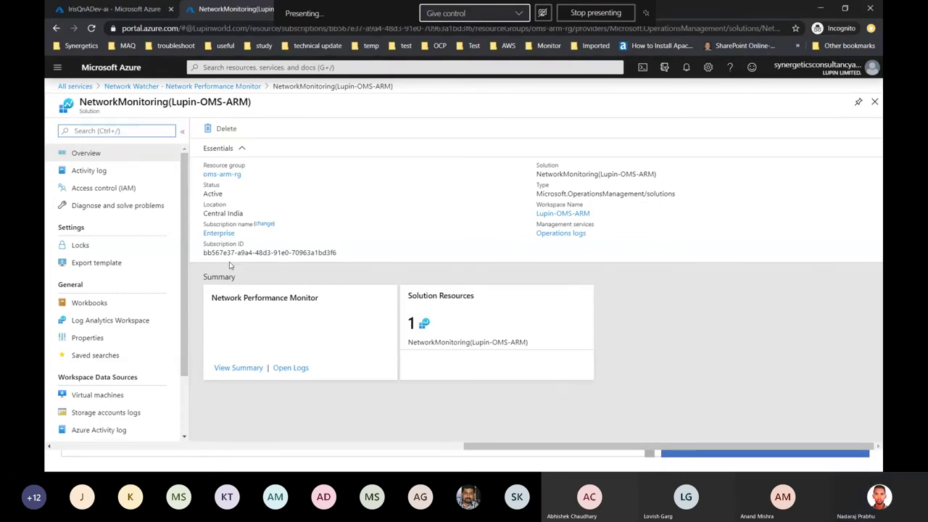
left_click(113, 319)
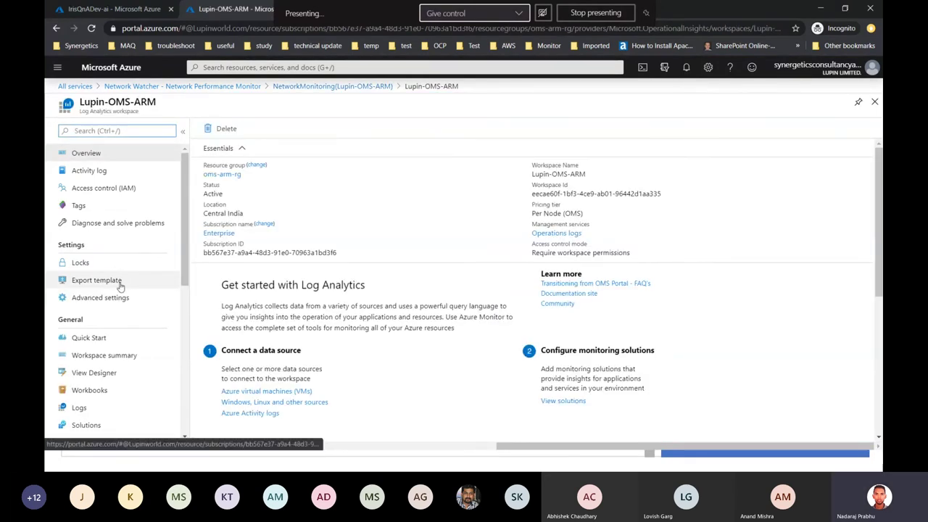
left_click(326, 85)
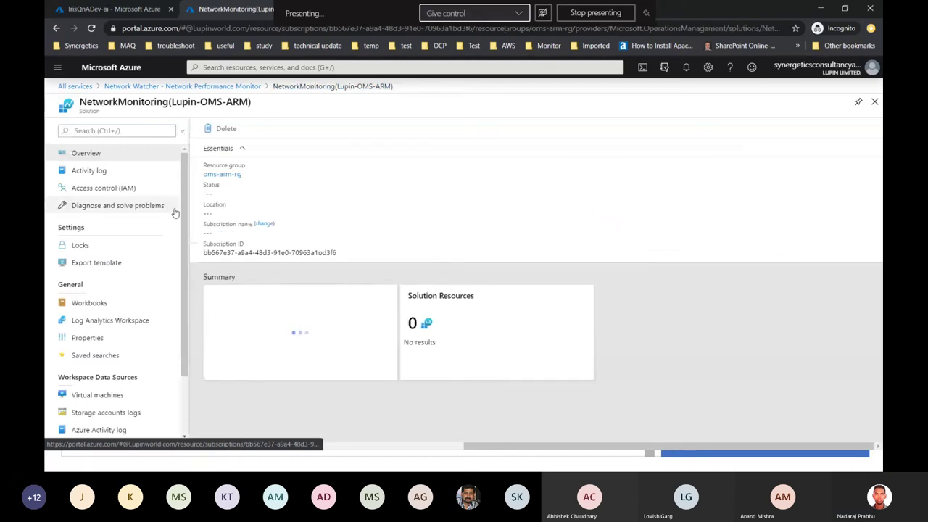
Look through the virtual machines data source of the NetworkMonitoring solution, and return to Network Performance Monitor.
scroll(127, 299, "down", 2)
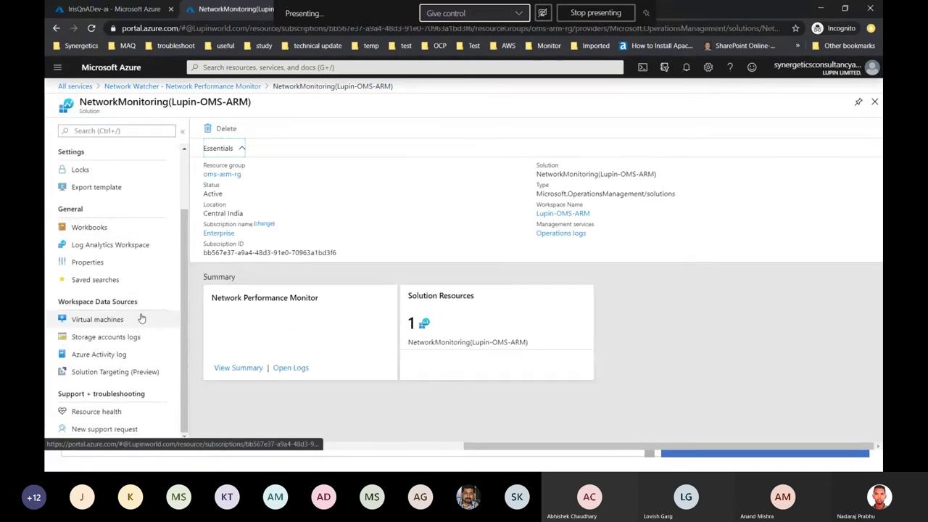
left_click(137, 322)
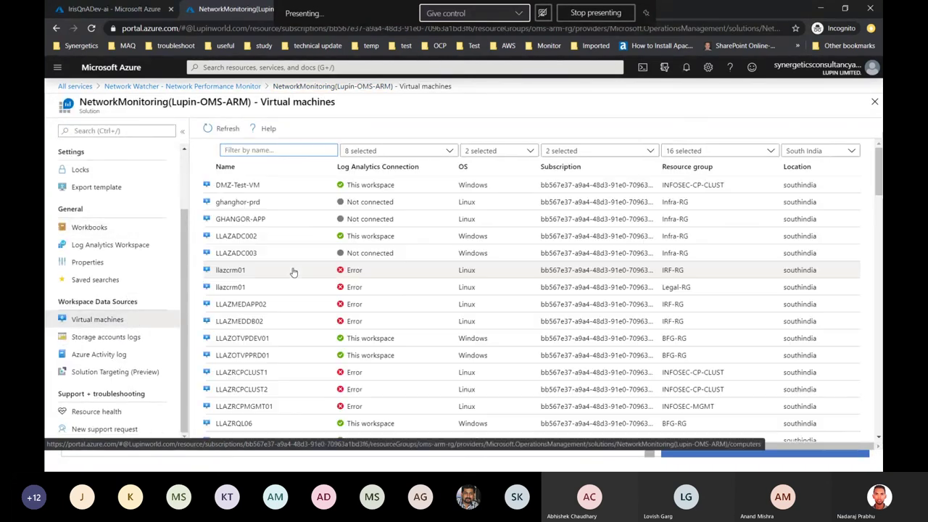
scroll(294, 272, "down", 3)
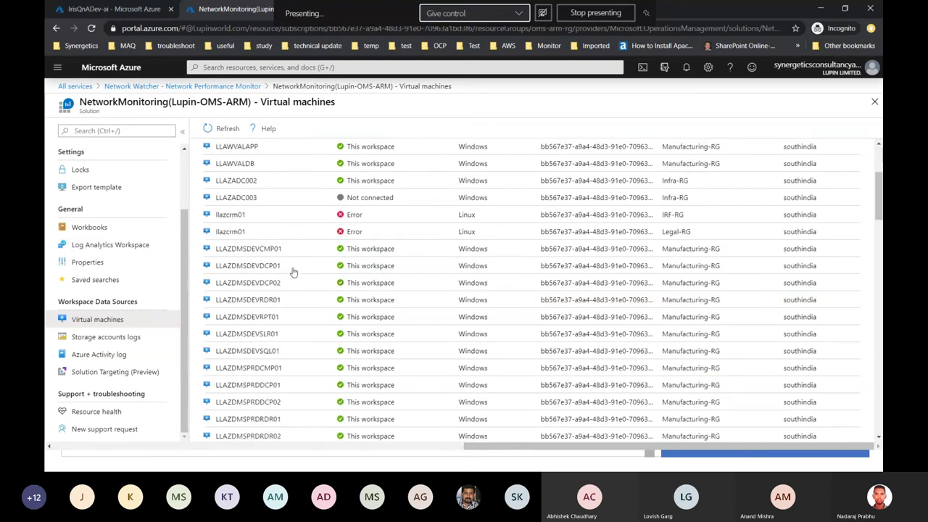
left_click(245, 88)
Open IP flow verify and define an outbound packet to remote IP address 8.8.8.8.
left_click(139, 270)
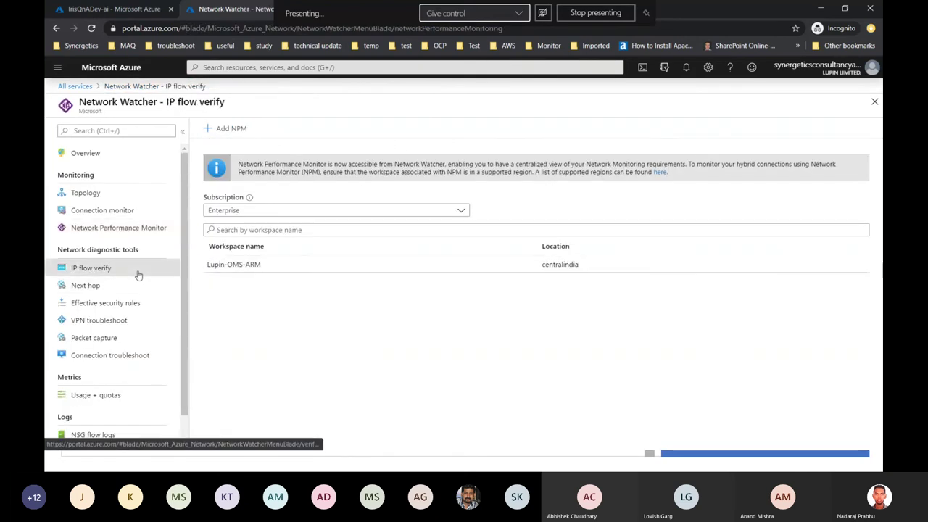
scroll(275, 258, "down", 2)
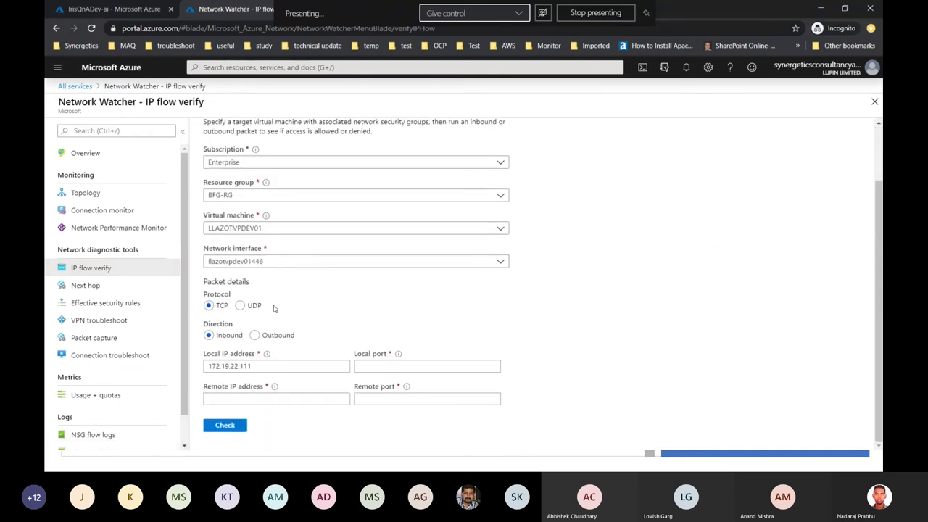
scroll(275, 331, "up", 1)
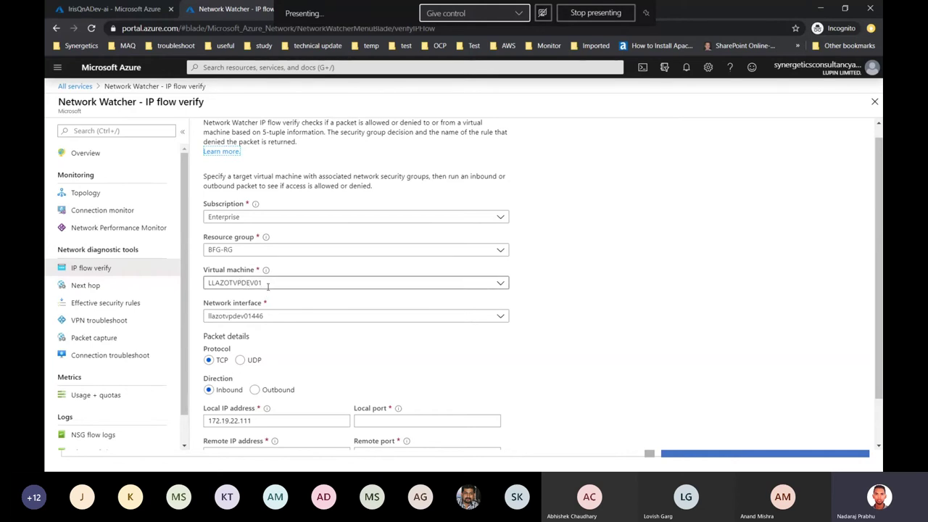
scroll(272, 294, "down", 1)
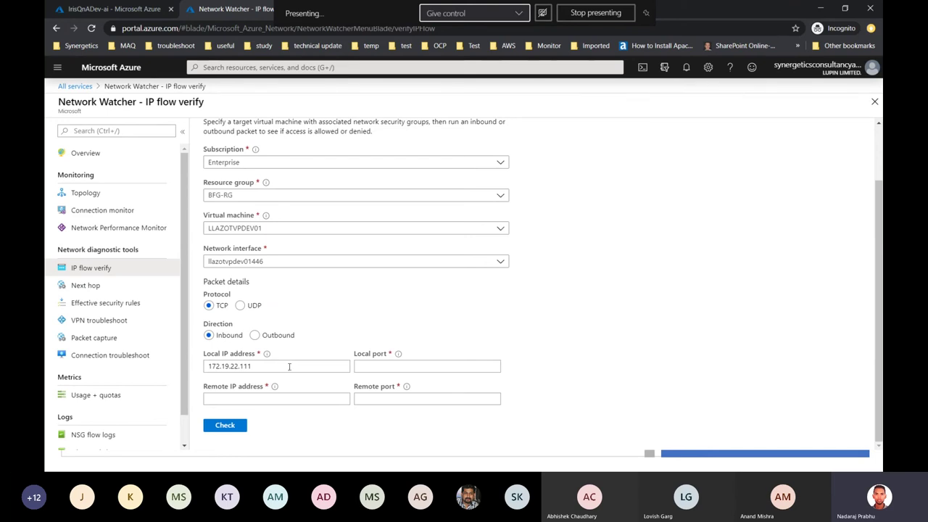
left_click(264, 399)
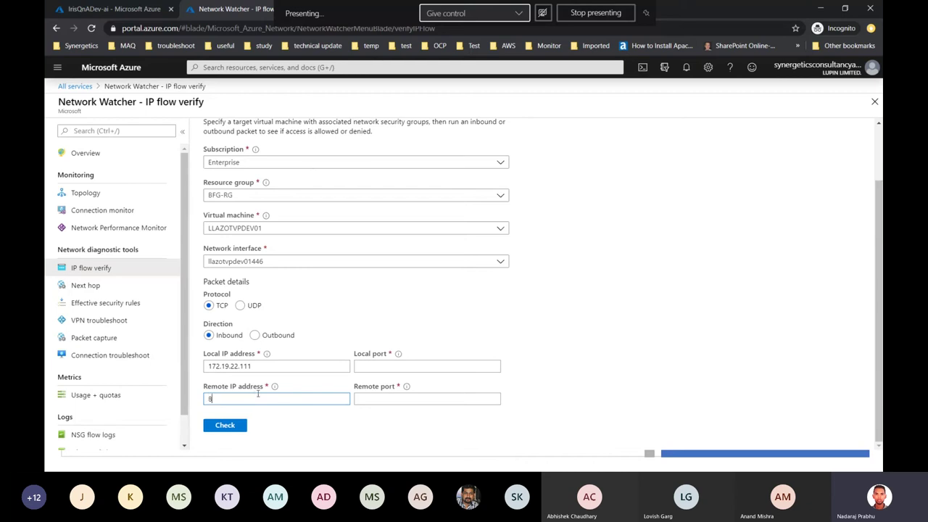
type("8.8.8")
left_click(254, 335)
Set both the local and remote port to 80 and run the IP flow check.
left_click(379, 368)
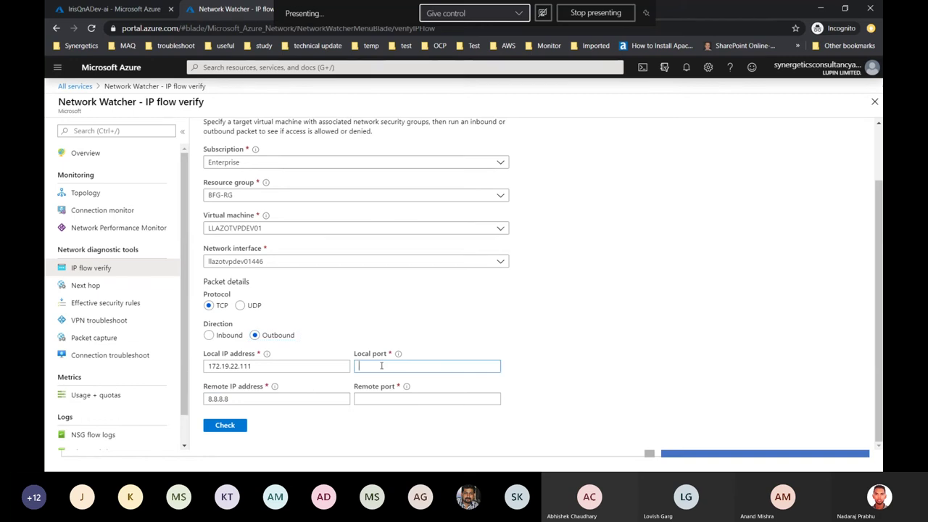
type("80")
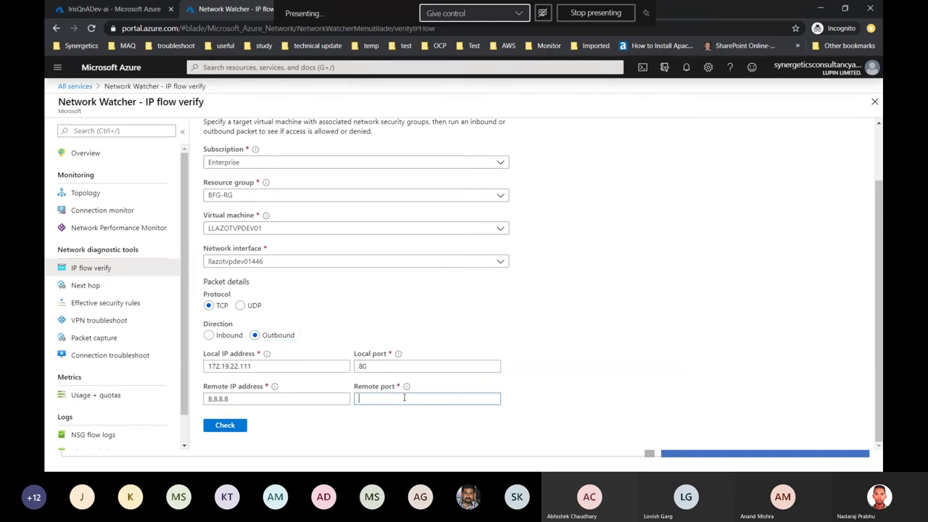
left_click(404, 398)
type("80")
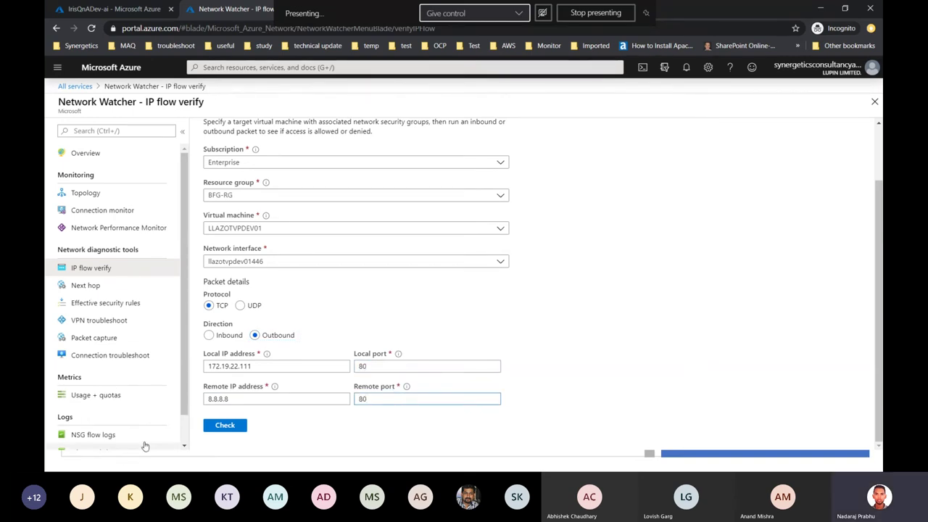
left_click(216, 427)
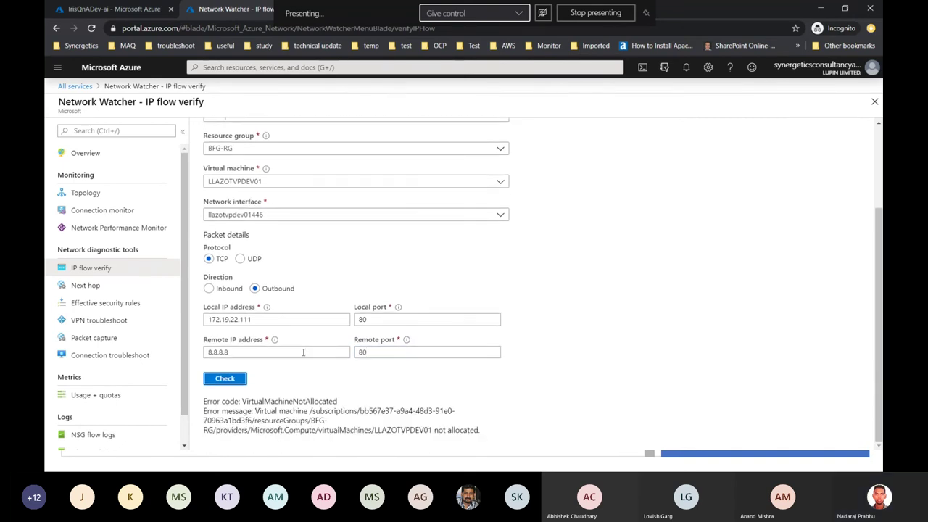
Change the IP flow check's target to the IRF-RG resource group with the llazcrm01 network interface.
scroll(251, 253, "up", 3)
left_click(251, 258)
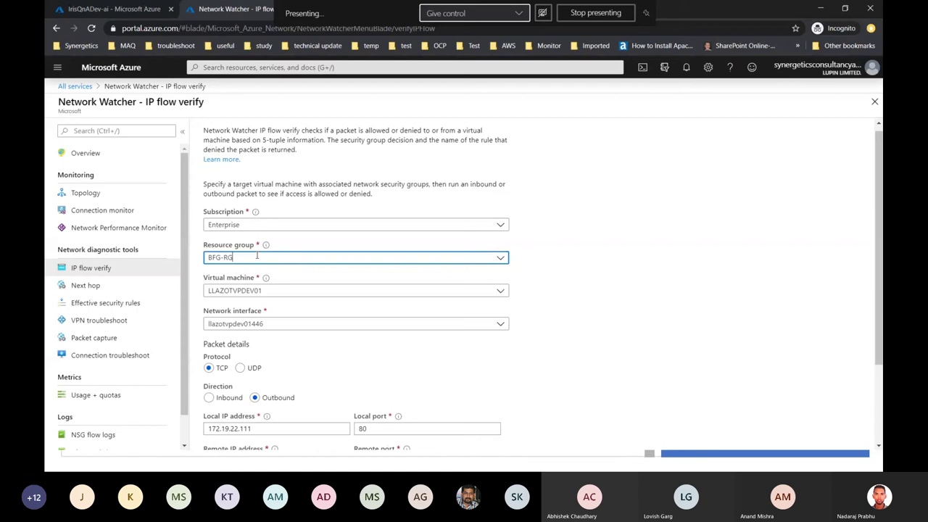
left_click(250, 344)
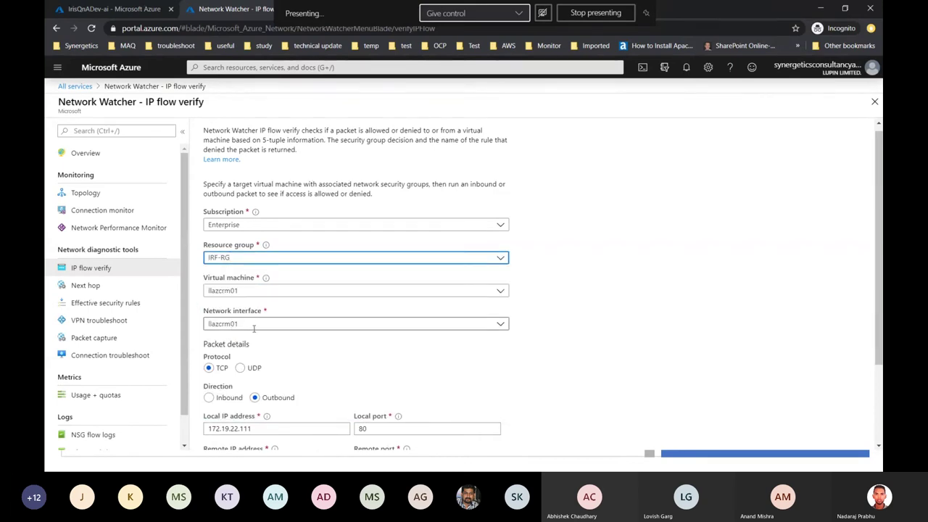
left_click(287, 324)
left_click(322, 341)
scroll(321, 341, "down", 3)
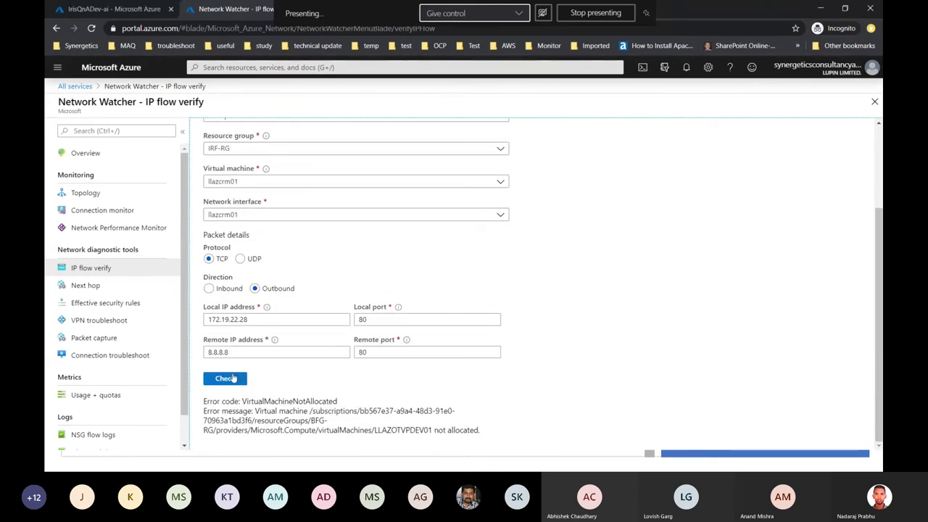
Run the IP flow check for the llazcrm01 network interface and open the Next hop tool.
left_click(232, 380)
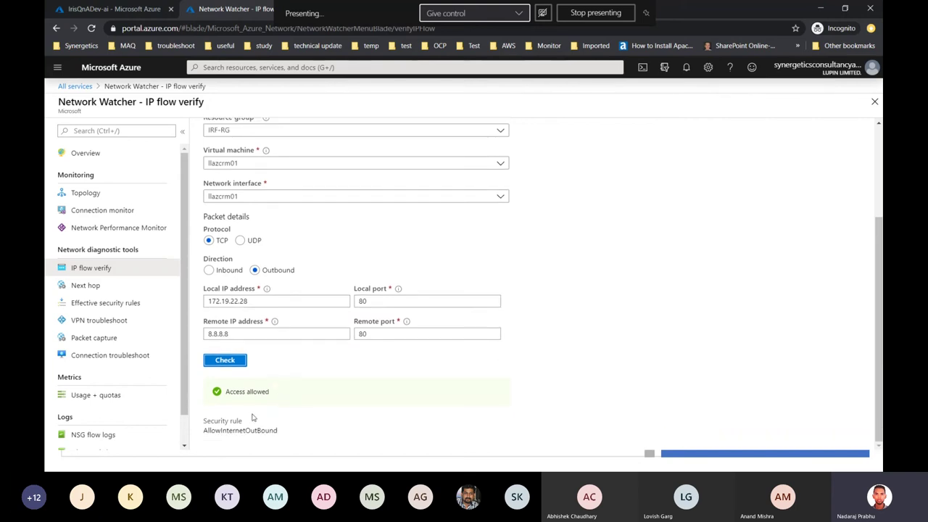
left_click(245, 333)
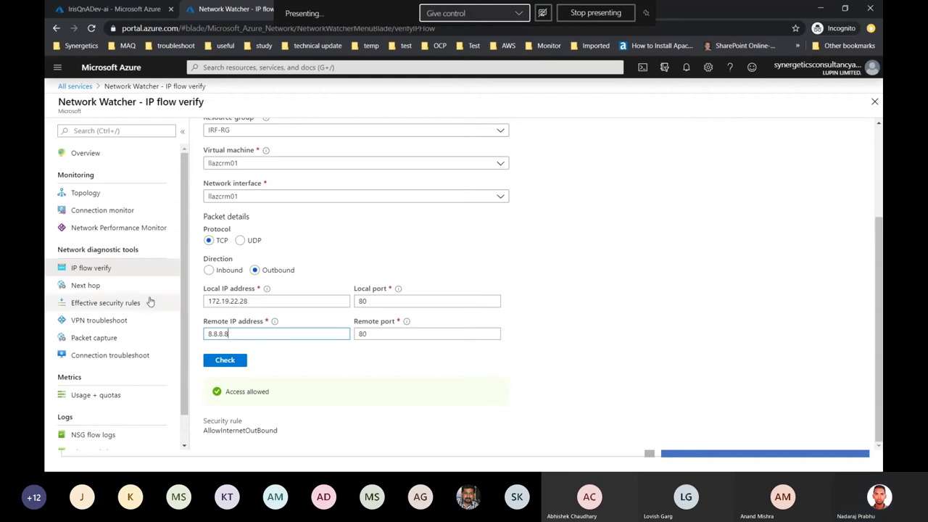
left_click(119, 289)
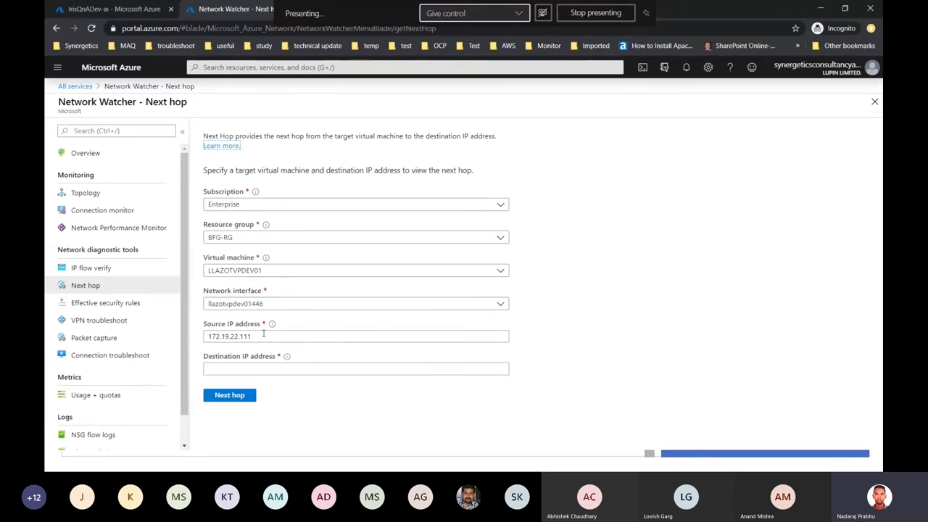
Open the effective security rules tool and target resource group IRF-RG with virtual machine llazcrm01.
left_click(99, 310)
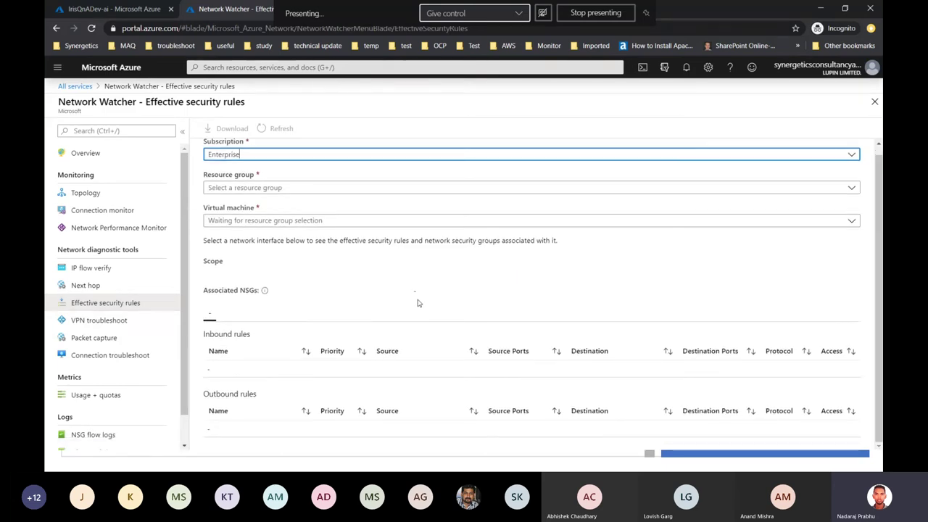
left_click(266, 189)
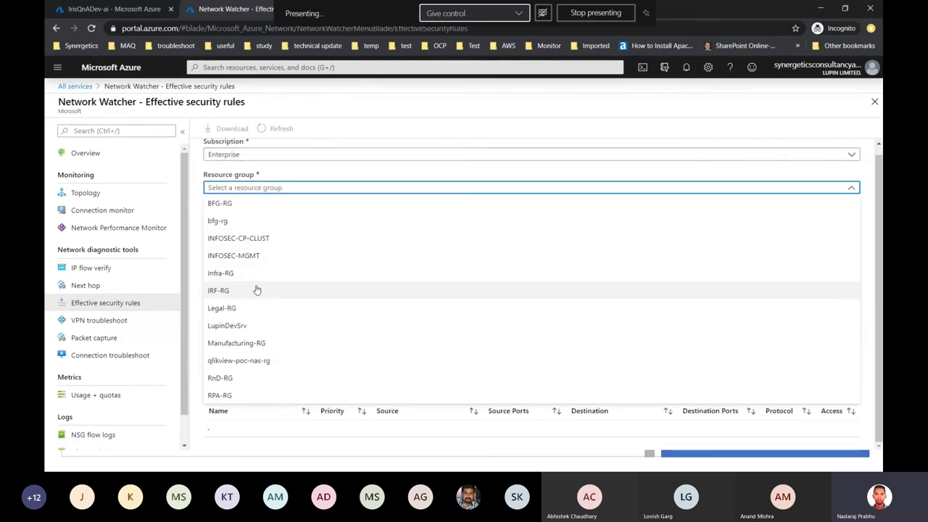
left_click(257, 290)
left_click(278, 224)
left_click(271, 308)
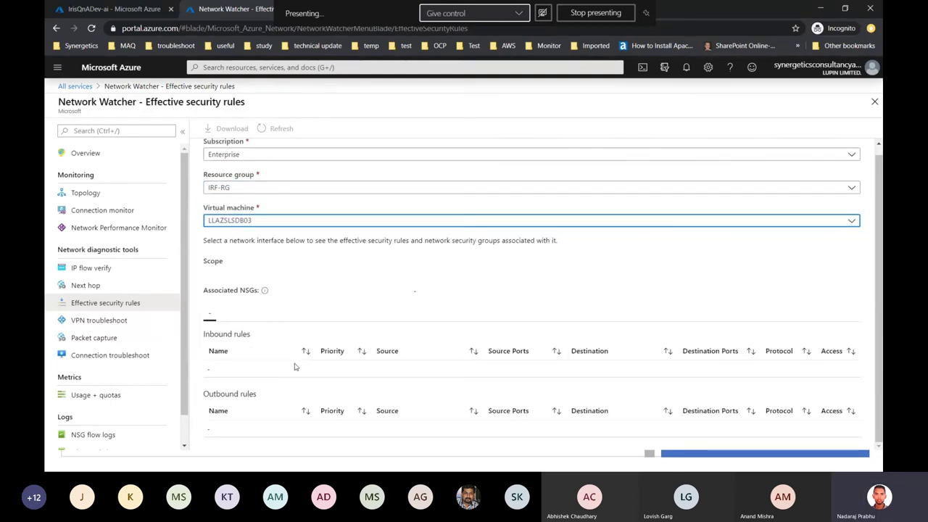
left_click(274, 222)
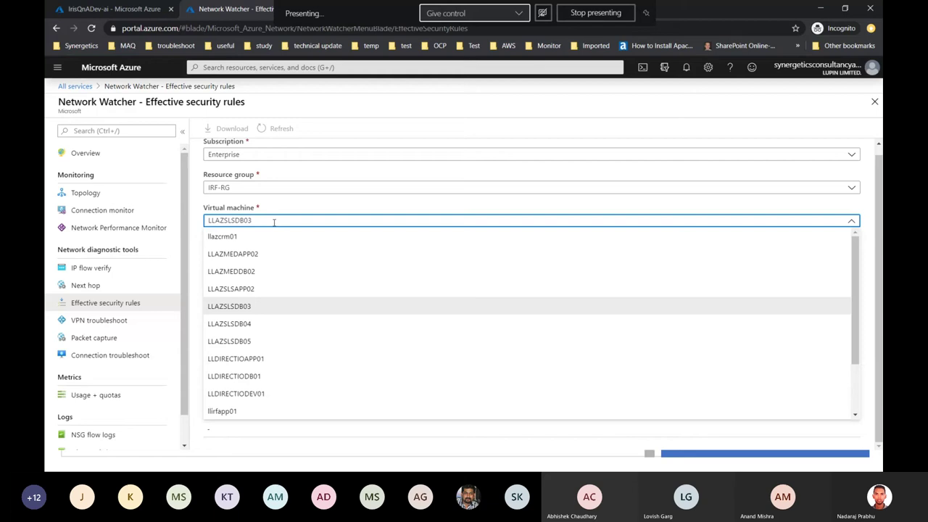
left_click(270, 238)
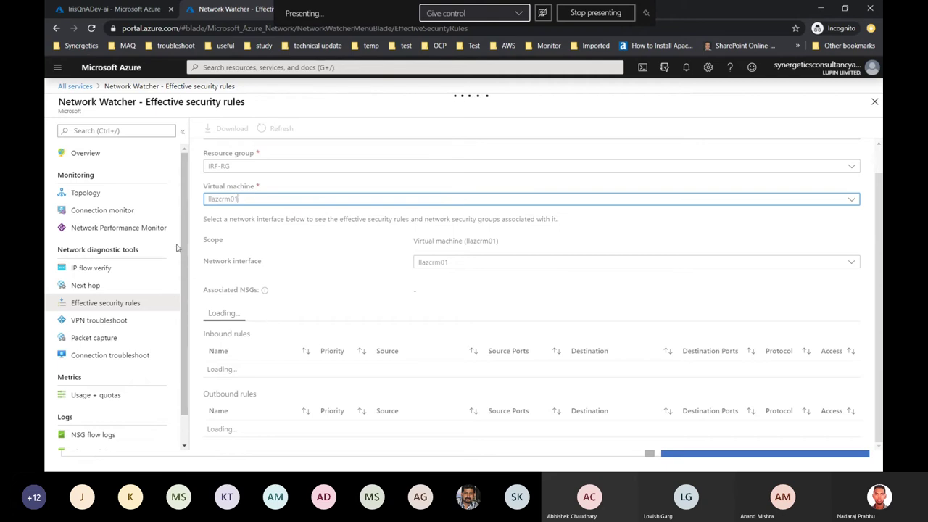
Reload the effective security rules page and select resource group IRF-RG with virtual machine LLDIRECTIODEV01.
left_click(91, 28)
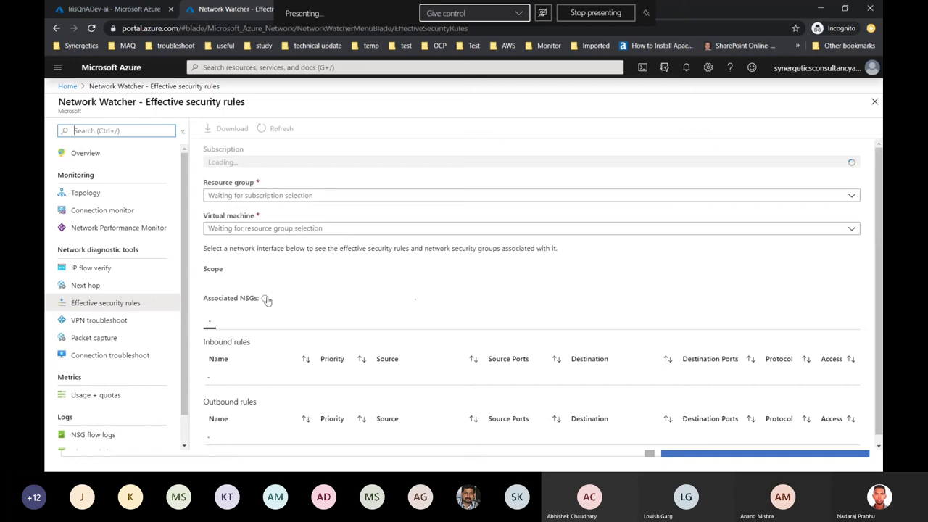
left_click(261, 195)
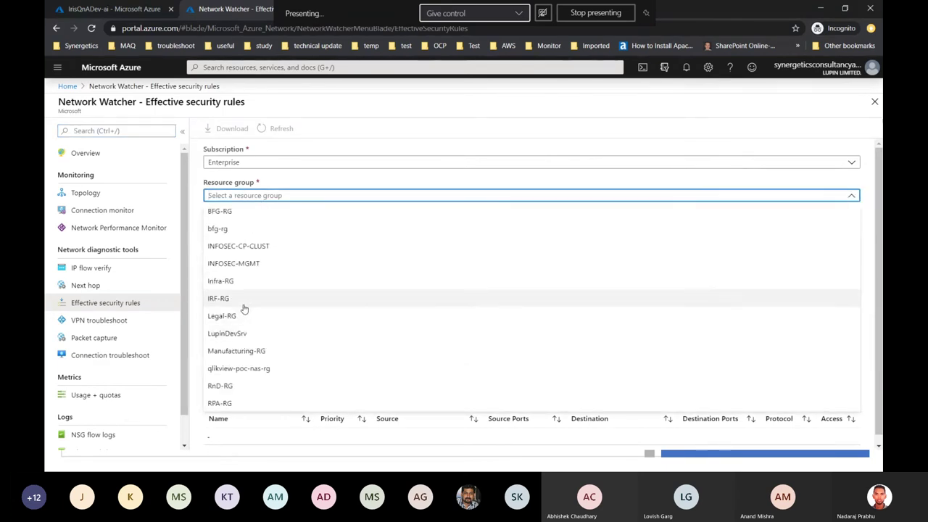
left_click(245, 299)
left_click(266, 229)
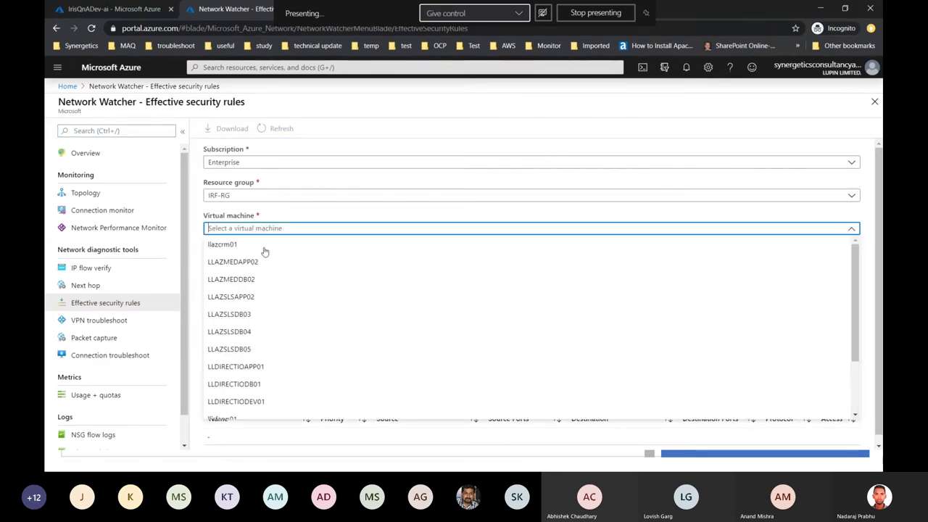
scroll(259, 332, "down", 5)
left_click(257, 325)
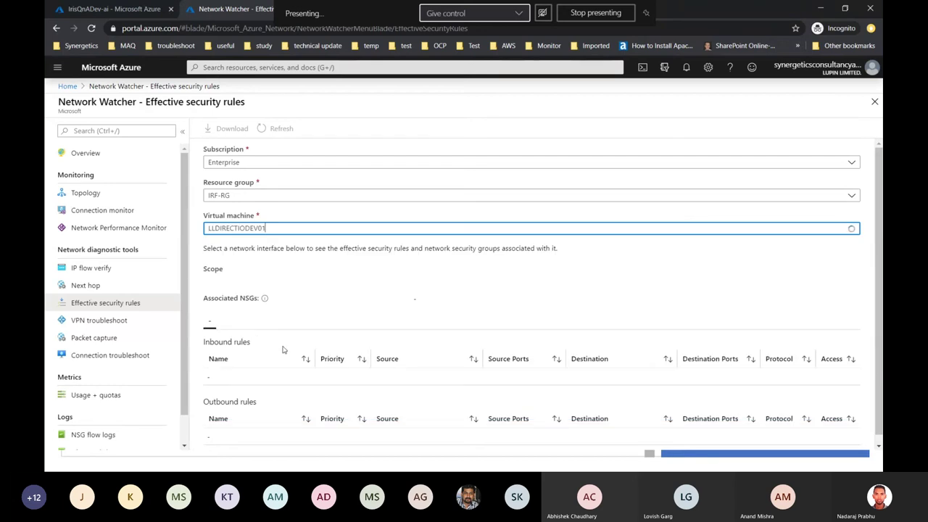
Change the virtual machine for the effective security rules to llirfapp01.
left_click(288, 231)
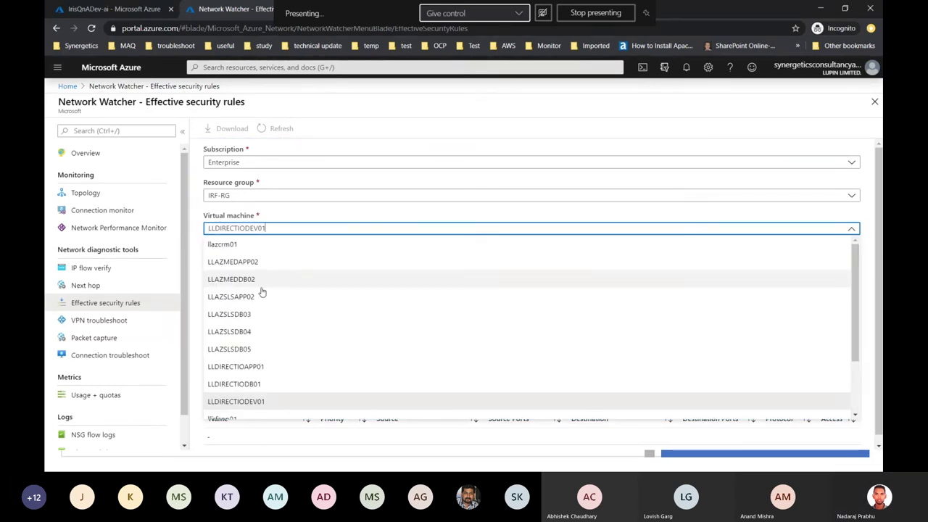
scroll(259, 290, "down", 2)
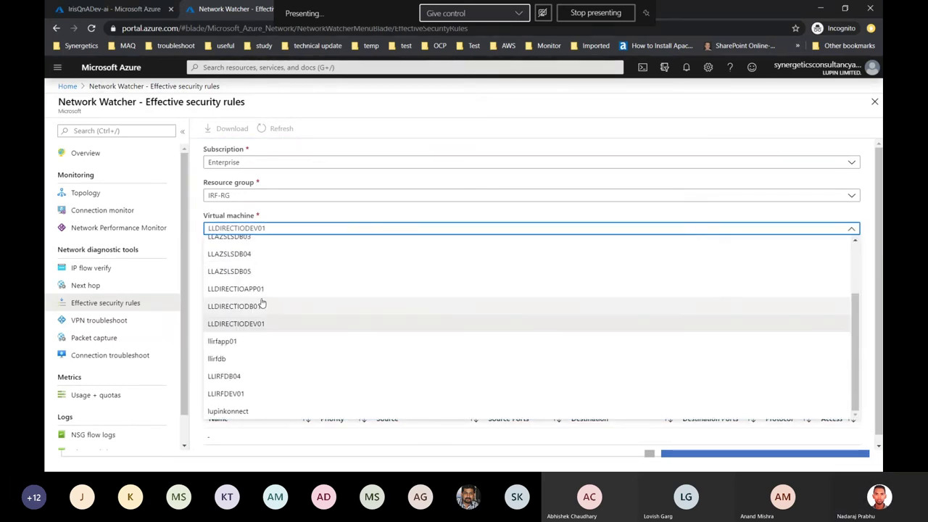
left_click(238, 348)
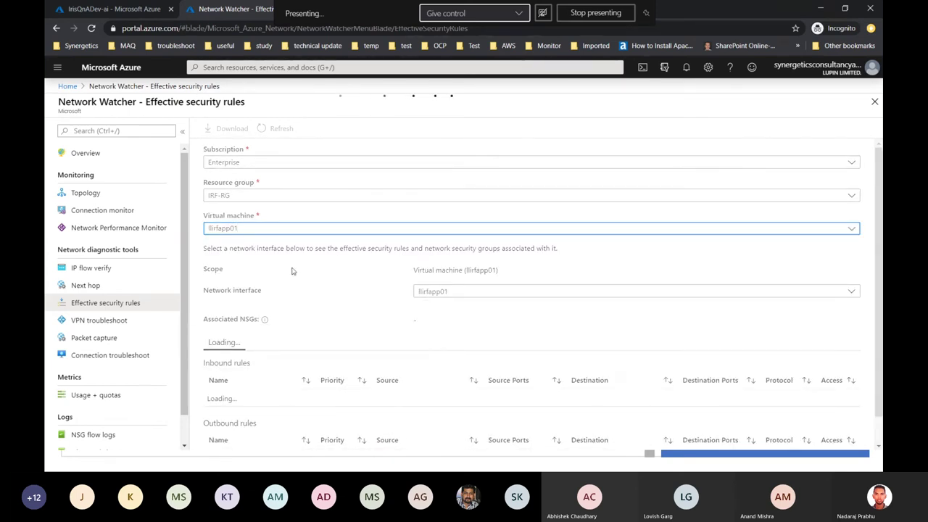
scroll(292, 272, "down", 1)
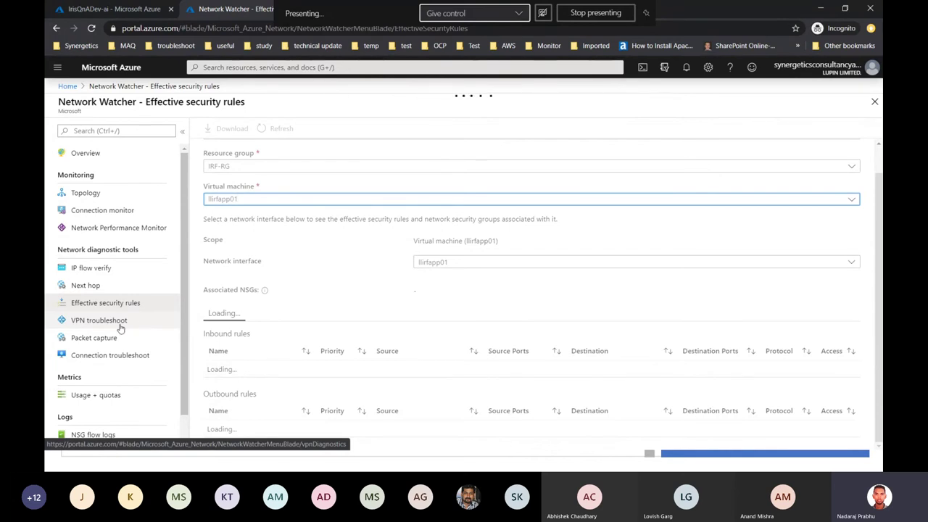
Look at the packet capture tool, and review the source, destination and probe settings of Connection troubleshoot.
left_click(121, 338)
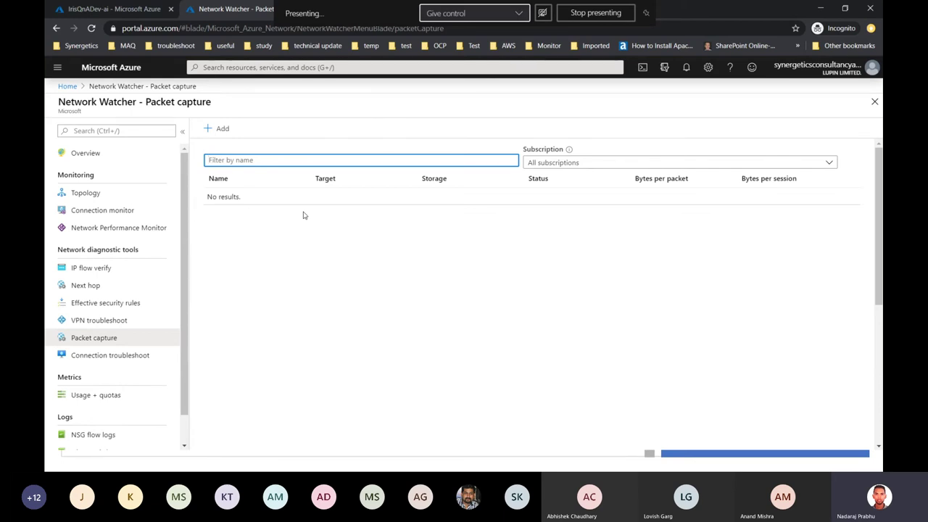
left_click(168, 357)
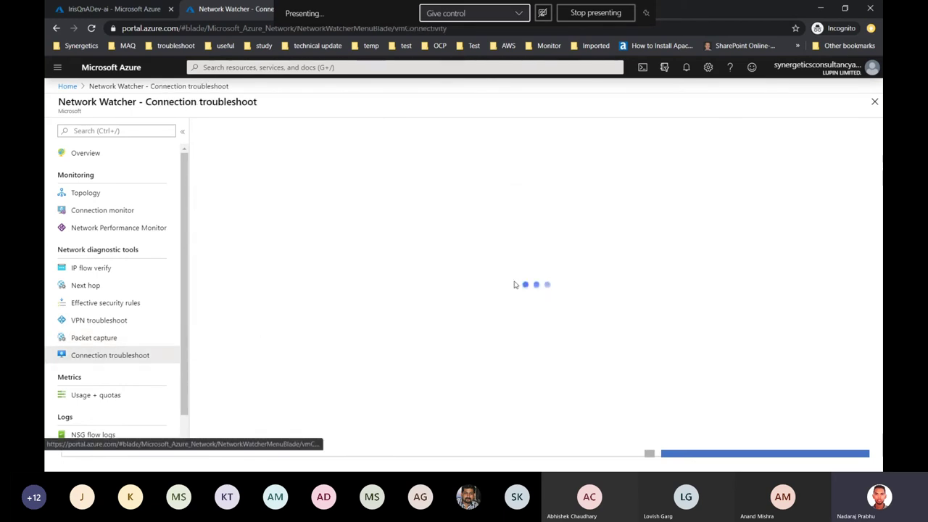
scroll(506, 295, "down", 2)
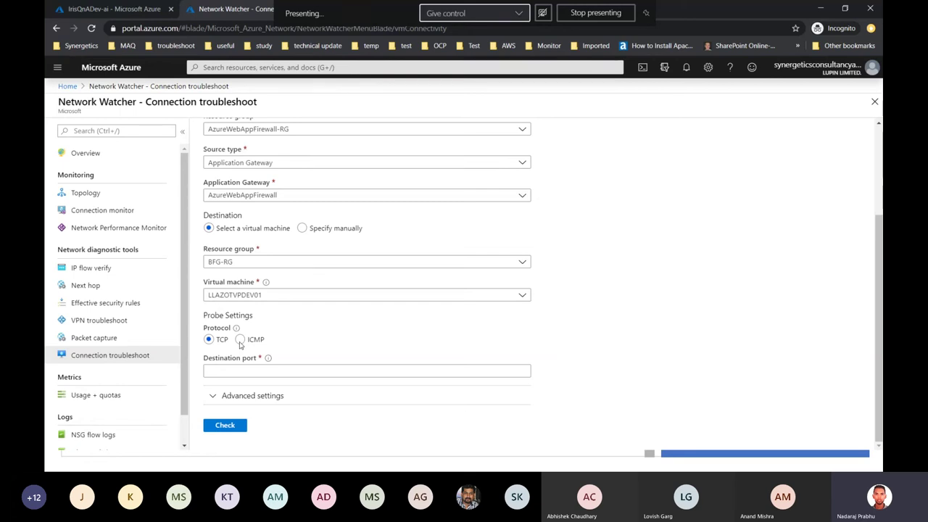
scroll(240, 345, "up", 1)
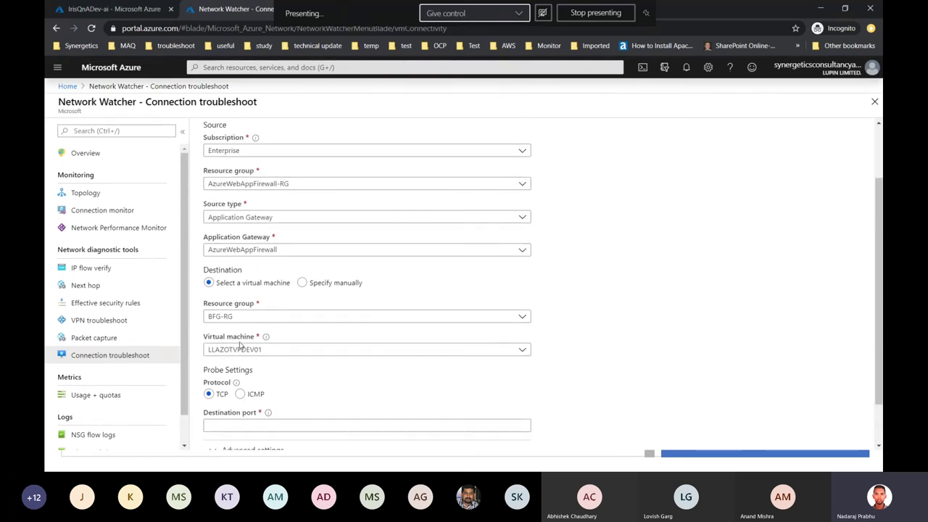
scroll(240, 345, "down", 1)
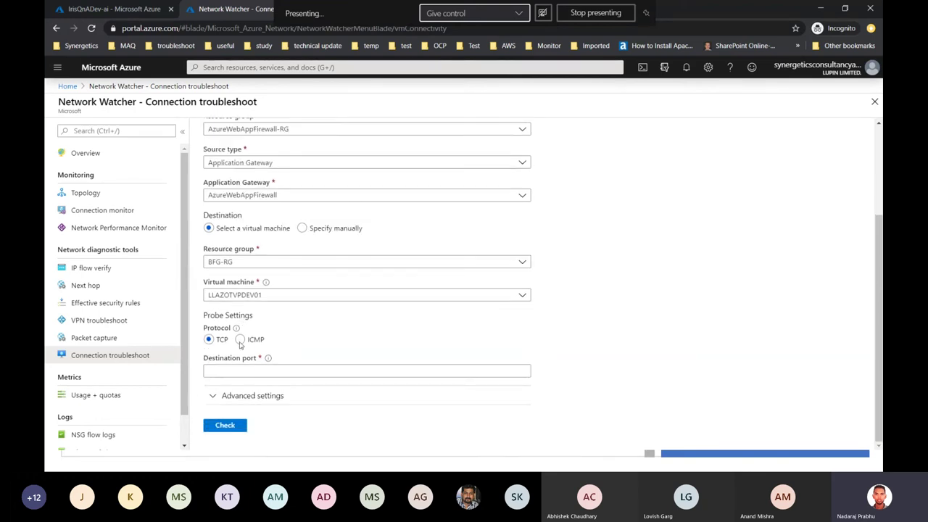
Open Network Watcher's usage and quotas and list the Microsoft.Network quotas for the Enterprise subscription.
left_click(129, 398)
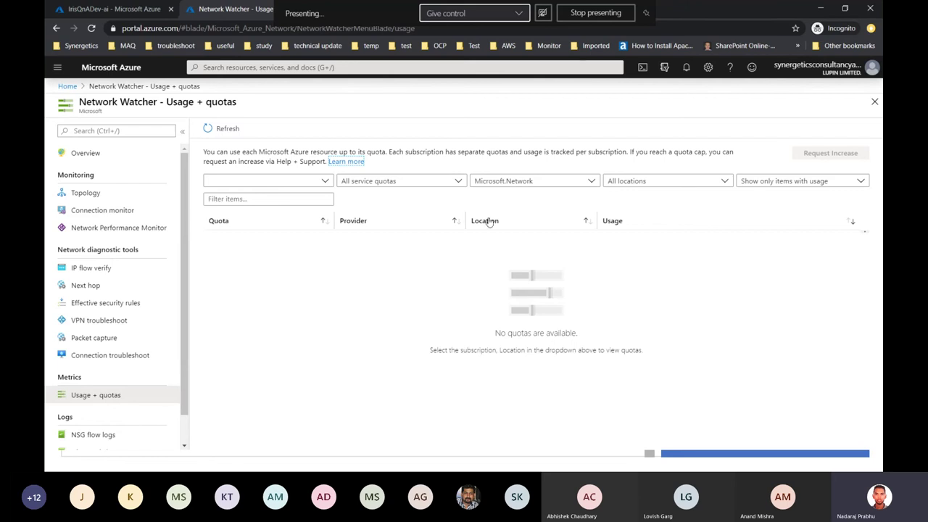
left_click(482, 181)
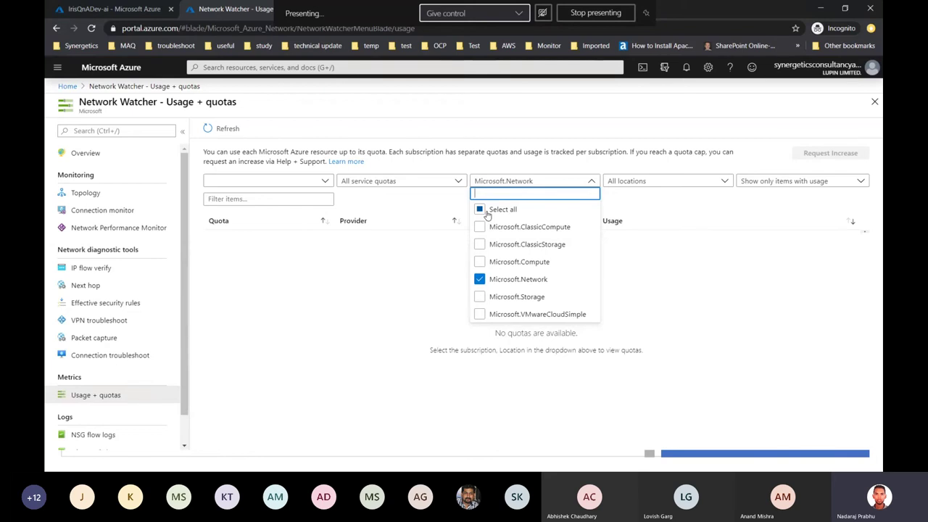
left_click(304, 182)
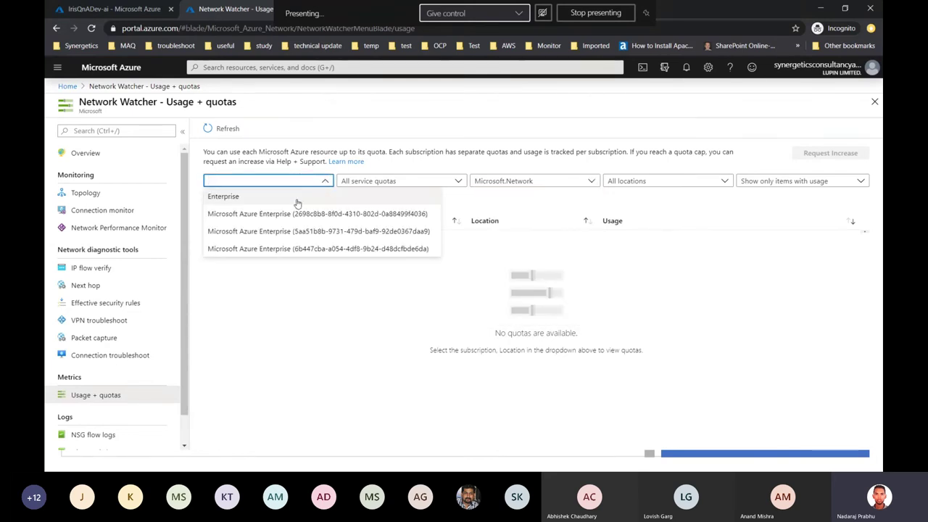
left_click(297, 202)
left_click(542, 181)
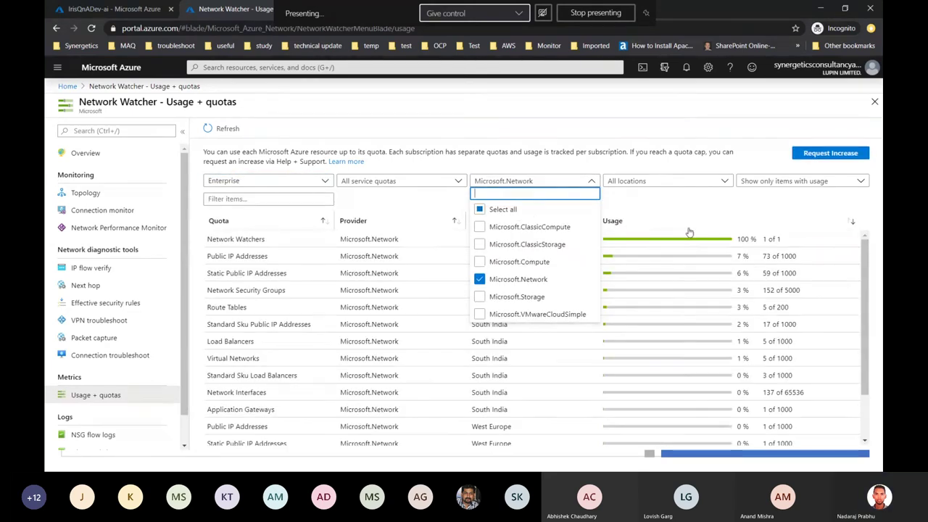
scroll(653, 247, "down", 3)
scroll(595, 270, "up", 3)
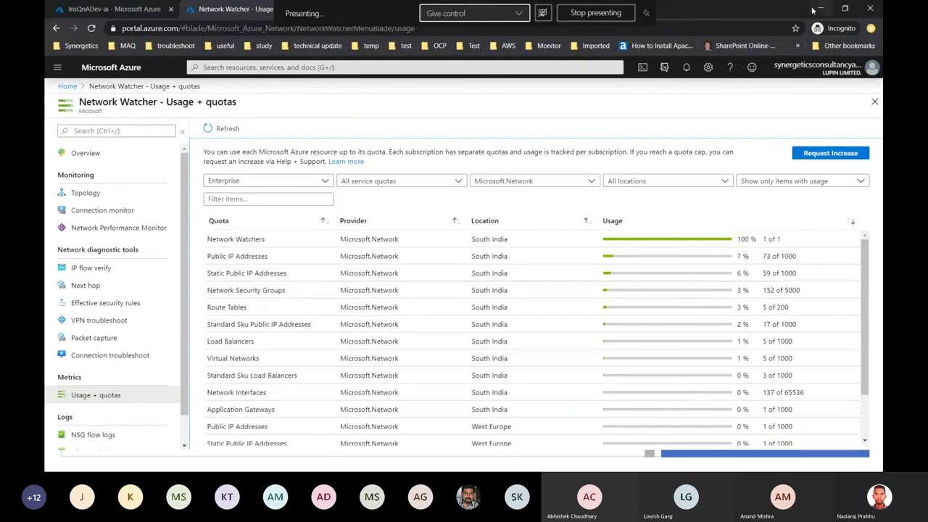
key("alt+Tab")
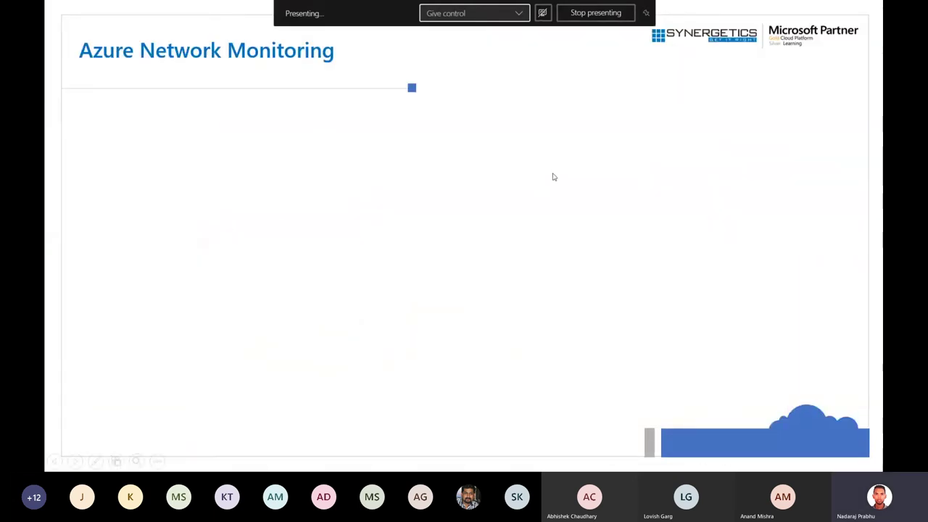
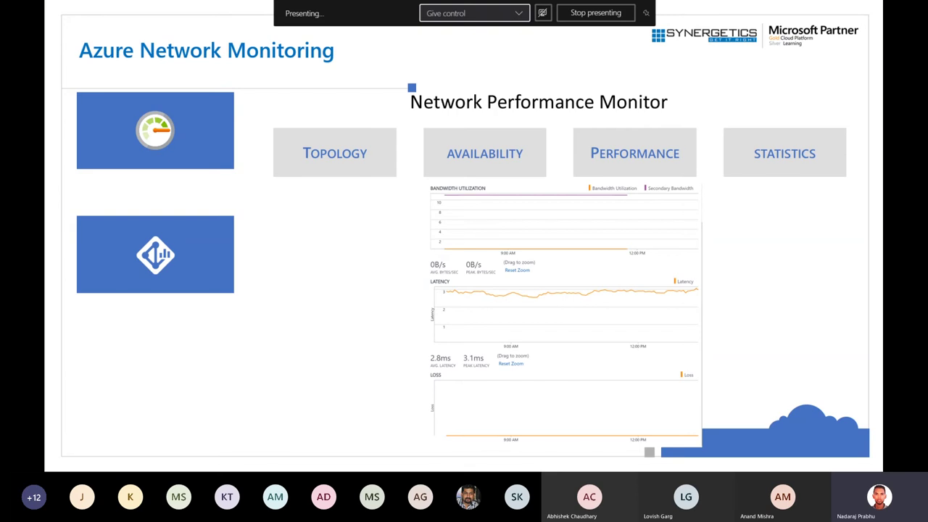
key("Right")
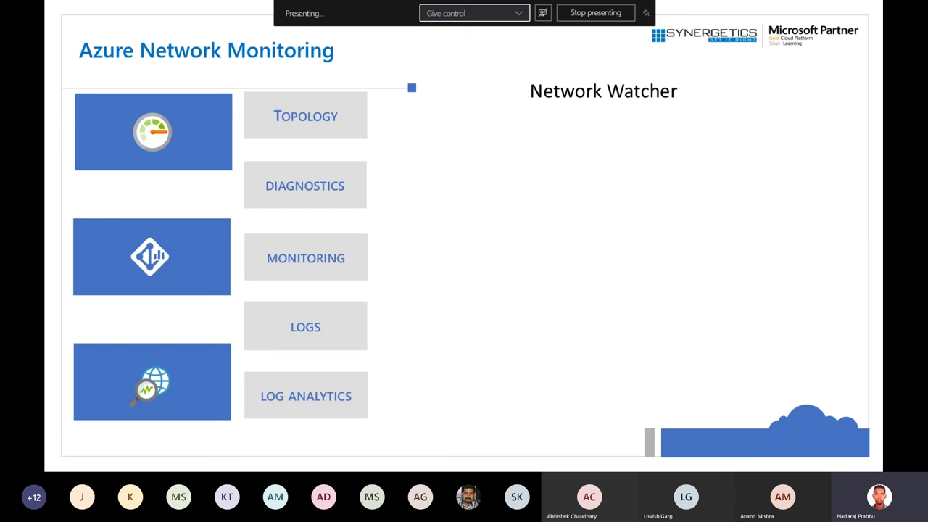
key("Right")
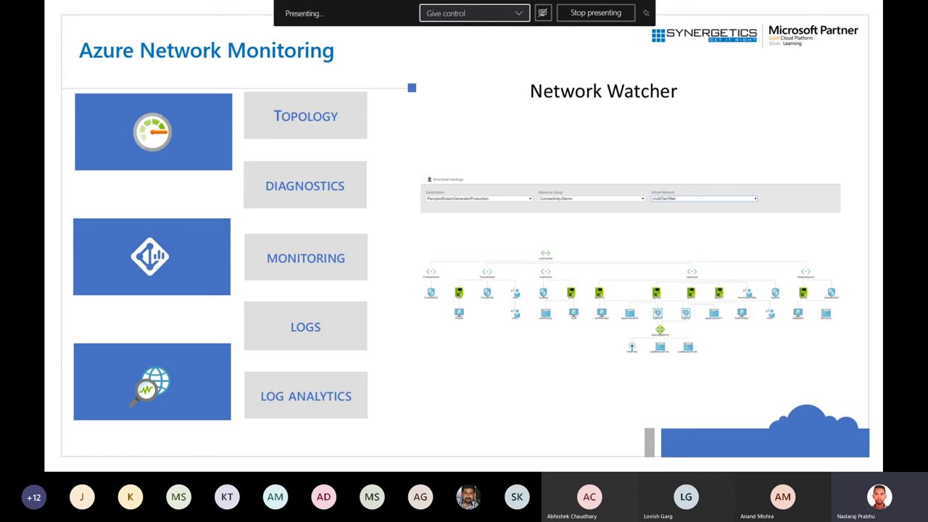
key("Right")
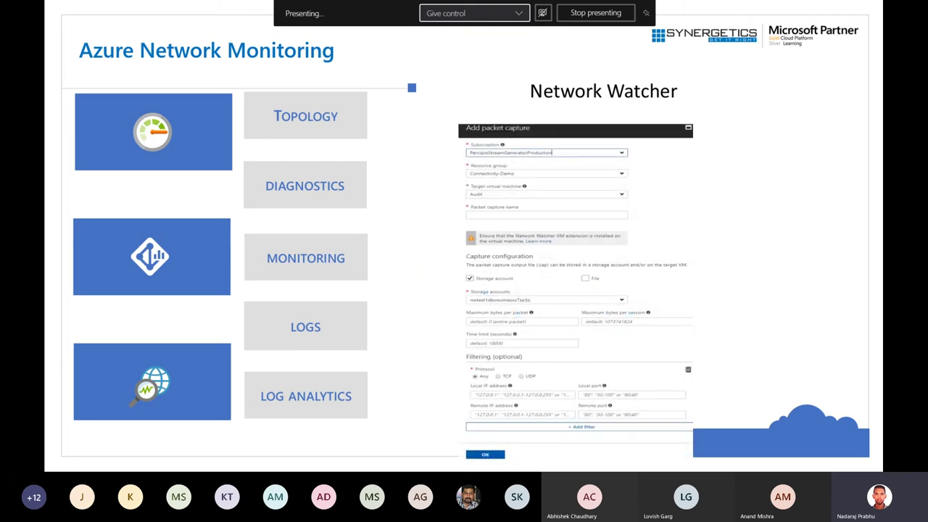
key("Right")
key("Right")
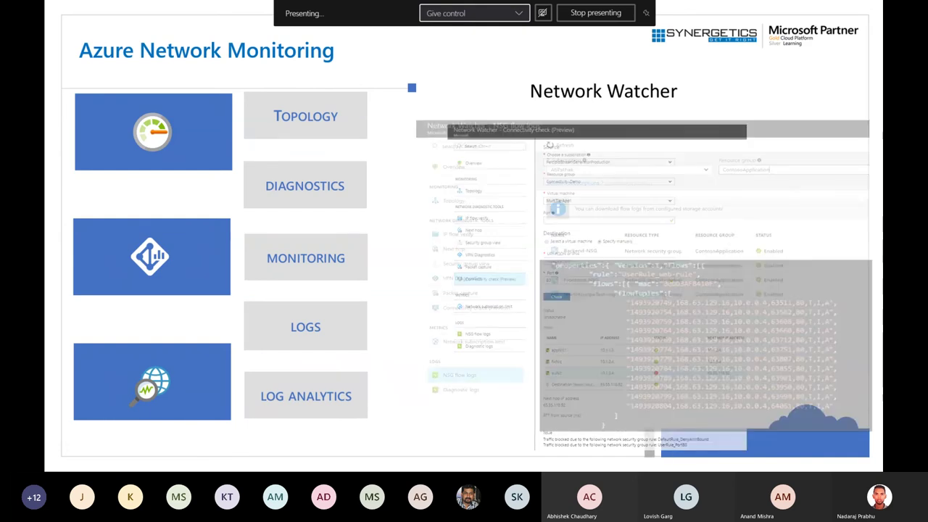
key("Right")
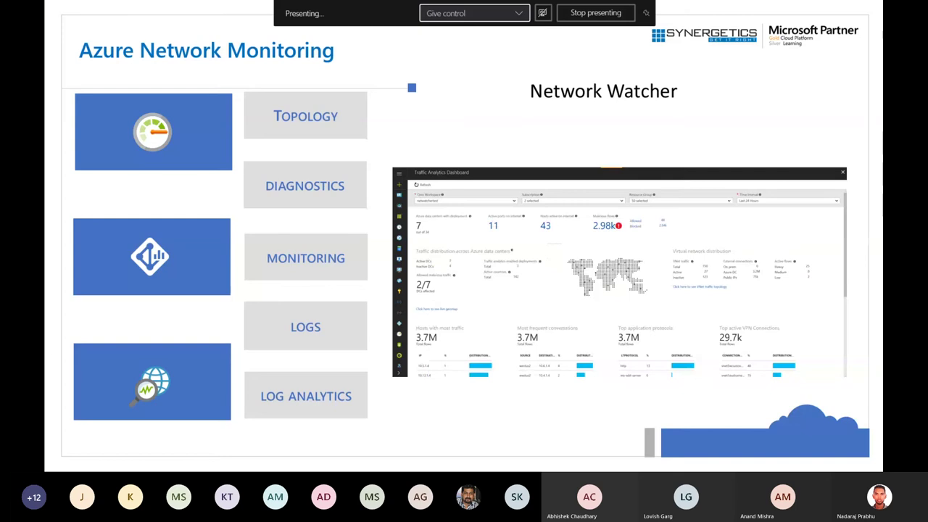
key("Right")
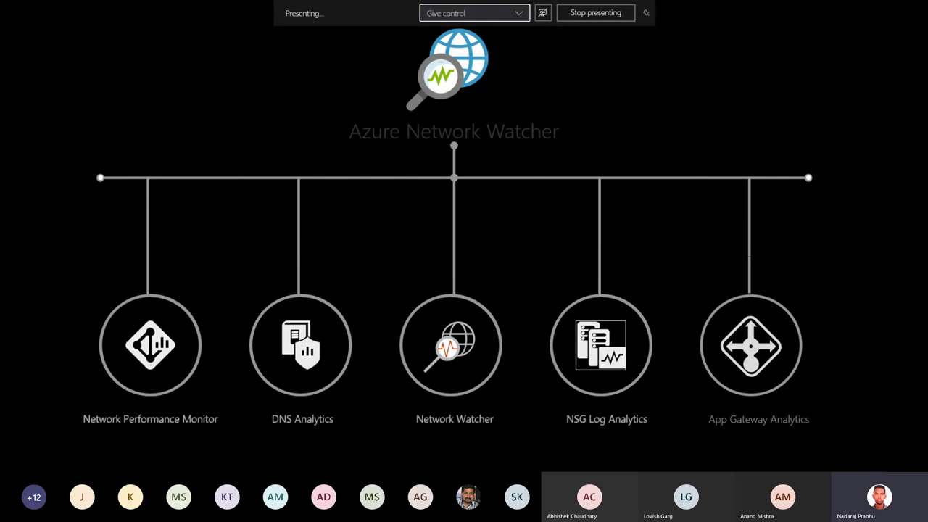
key("Right")
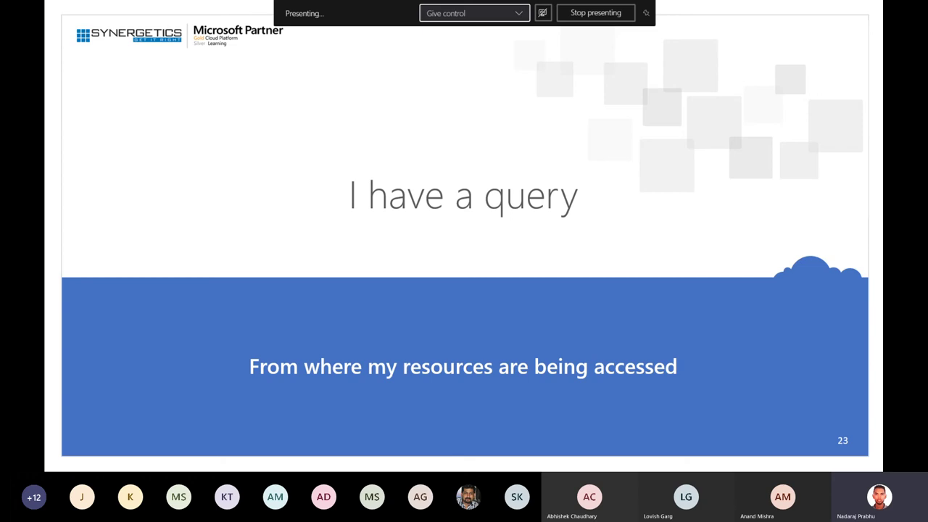
Switch from the slide show to the Azure portal in Chrome and open the list of all services.
key("alt+Tab")
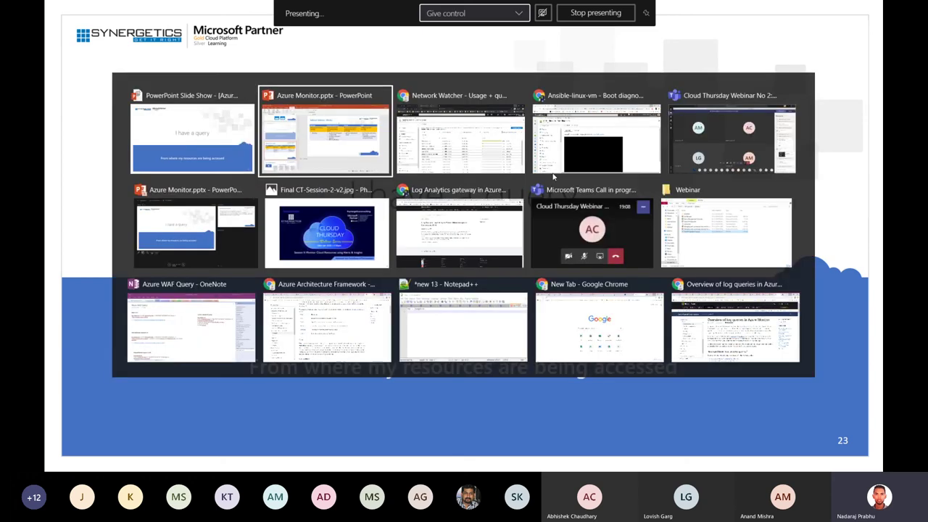
key("alt+Tab")
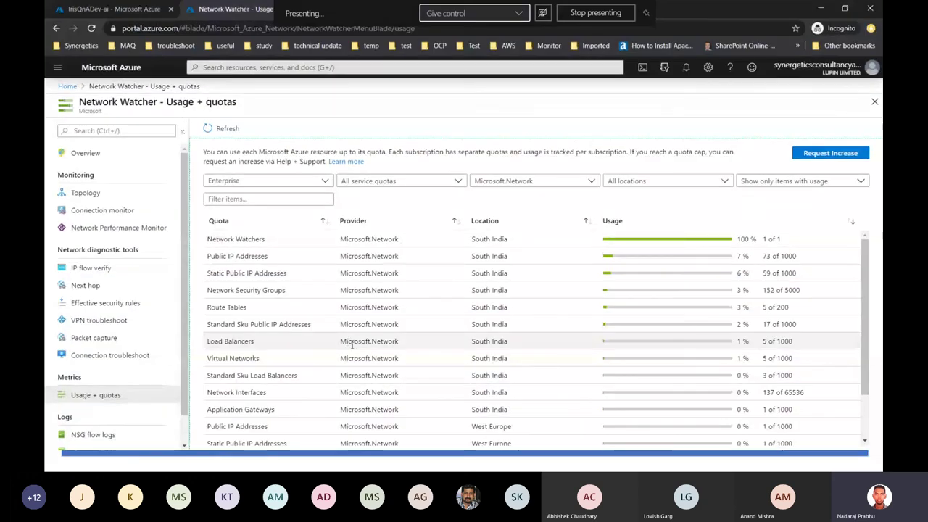
left_click(69, 88)
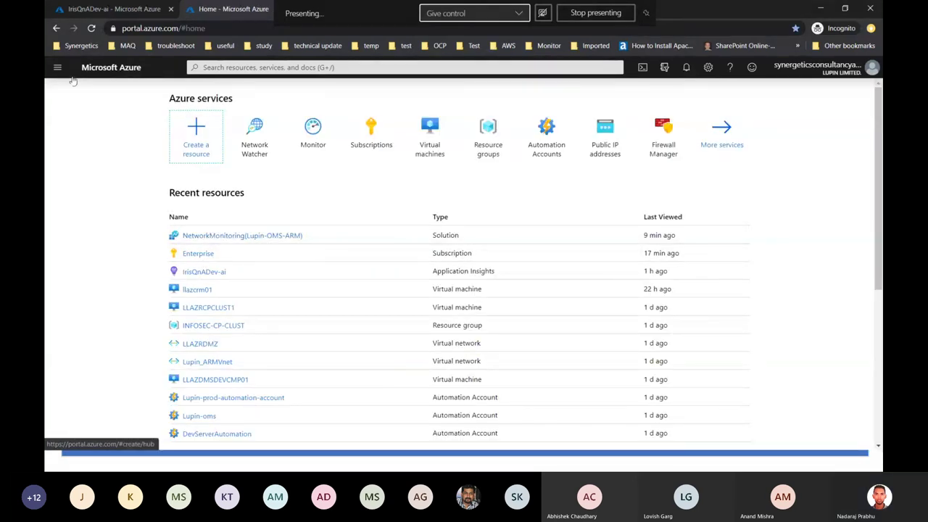
left_click(57, 67)
scroll(113, 291, "down", 3)
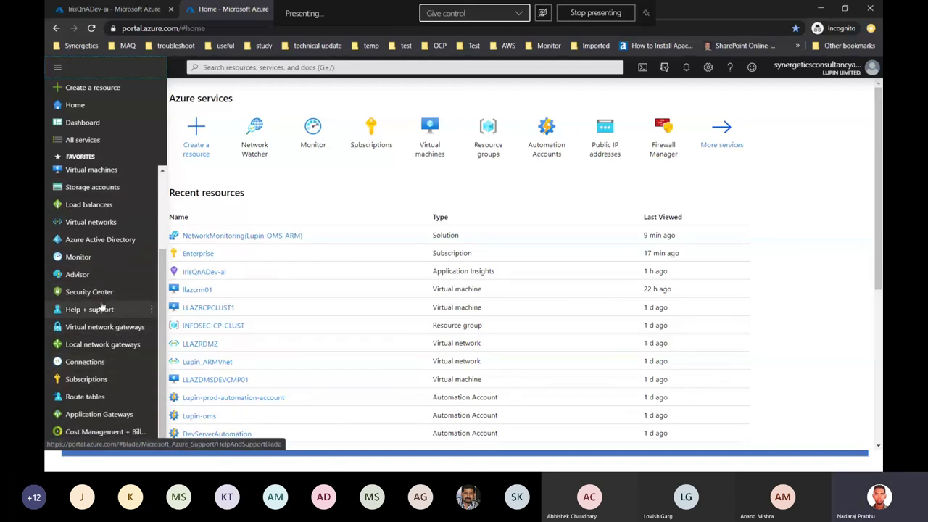
scroll(102, 349, "up", 3)
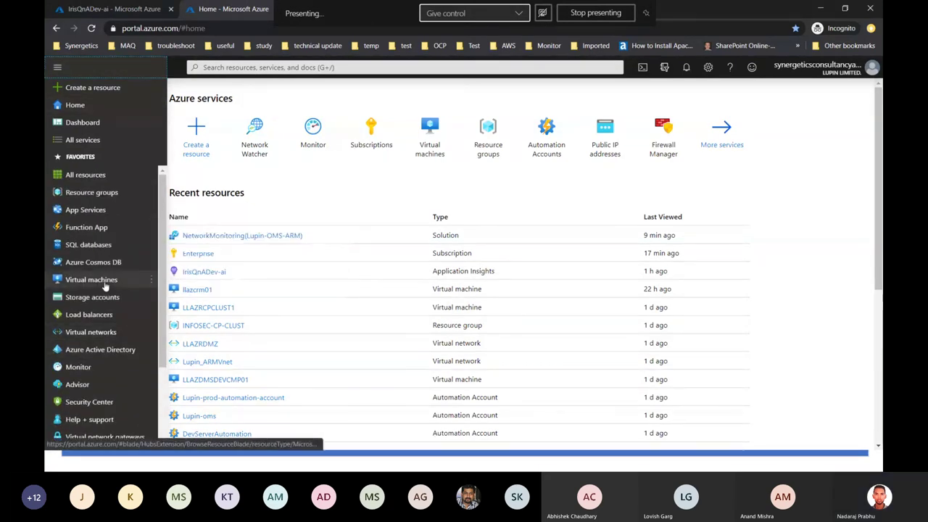
left_click(83, 140)
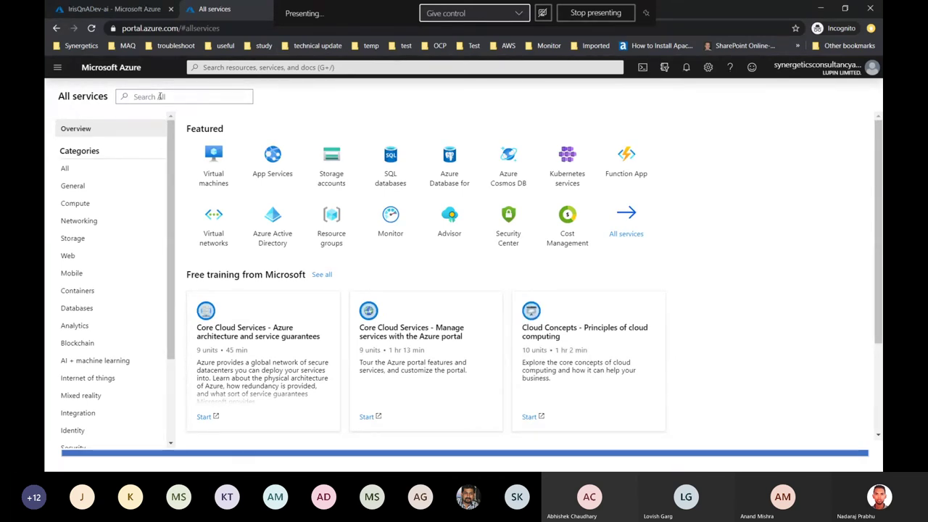
Filter all services by "network wa" and open Network Watcher.
type("netw")
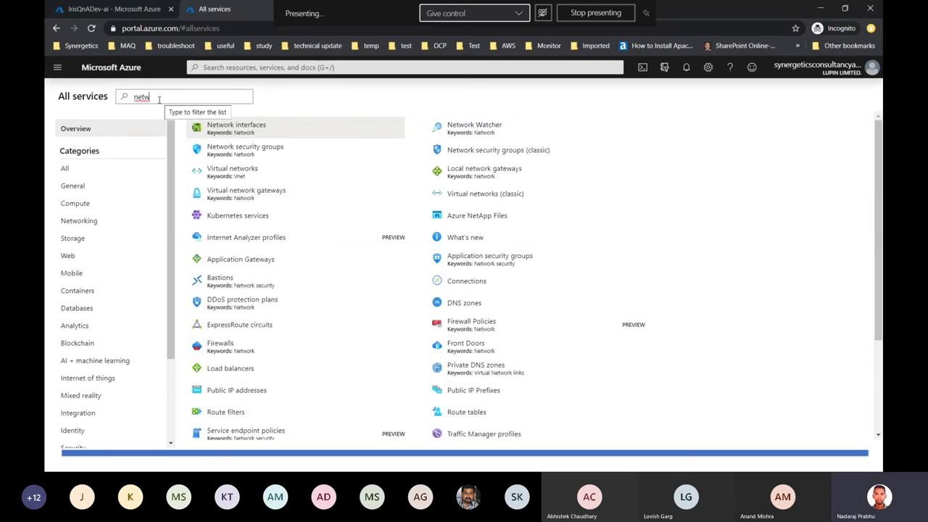
type("ork wa")
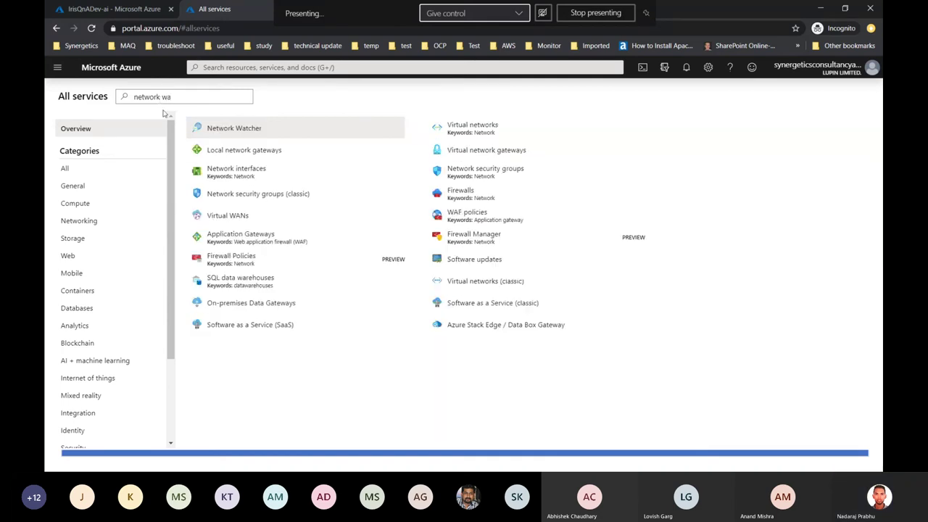
left_click(231, 129)
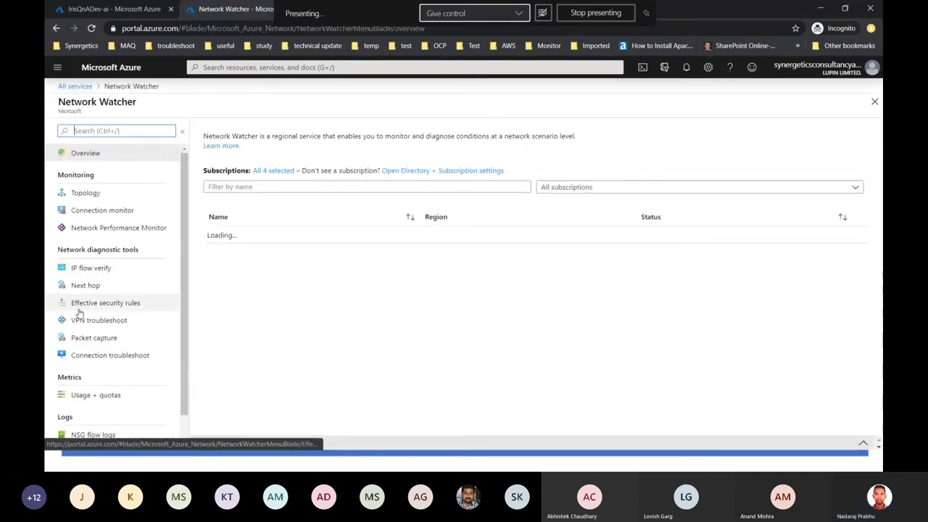
Open Network Watcher's NSG flow logs and look through the network security groups for one with flow logs enabled.
scroll(78, 311, "down", 1)
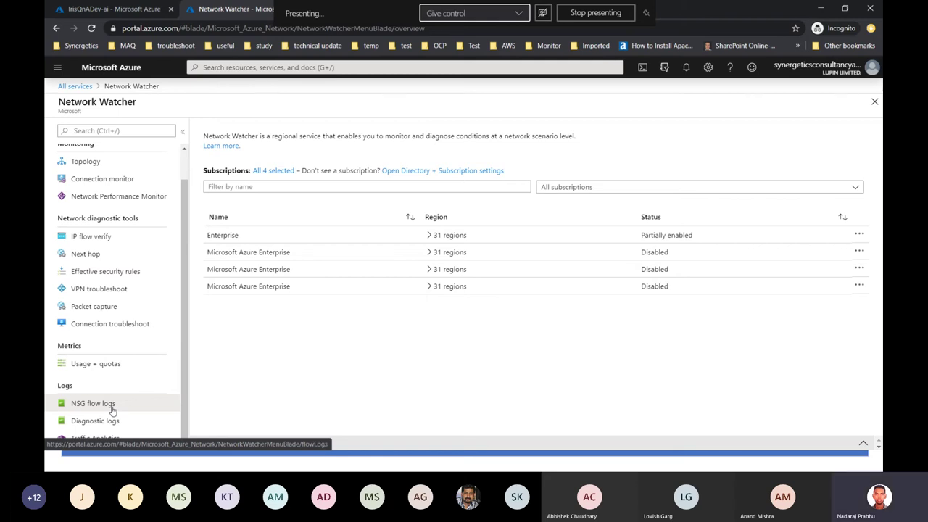
left_click_drag(113, 410, 137, 401)
left_click(115, 406)
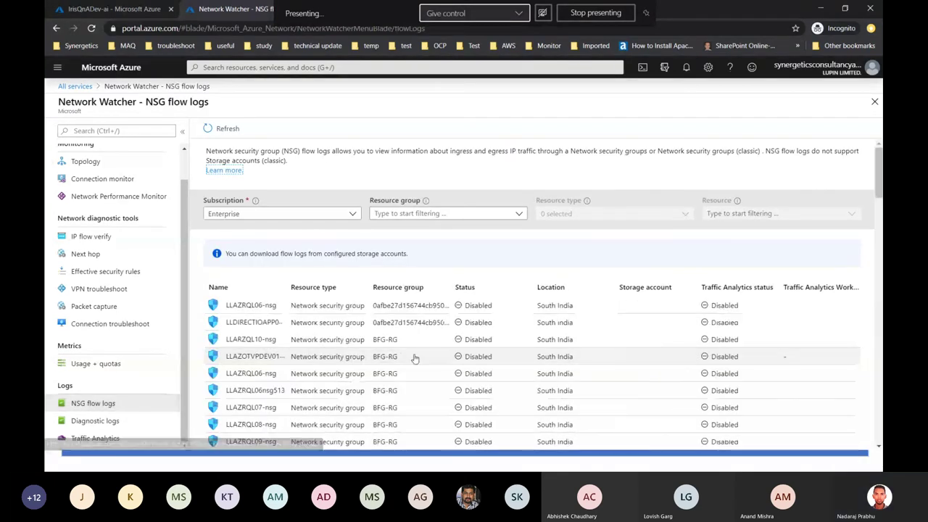
scroll(356, 312, "down", 1)
scroll(356, 312, "down", 10)
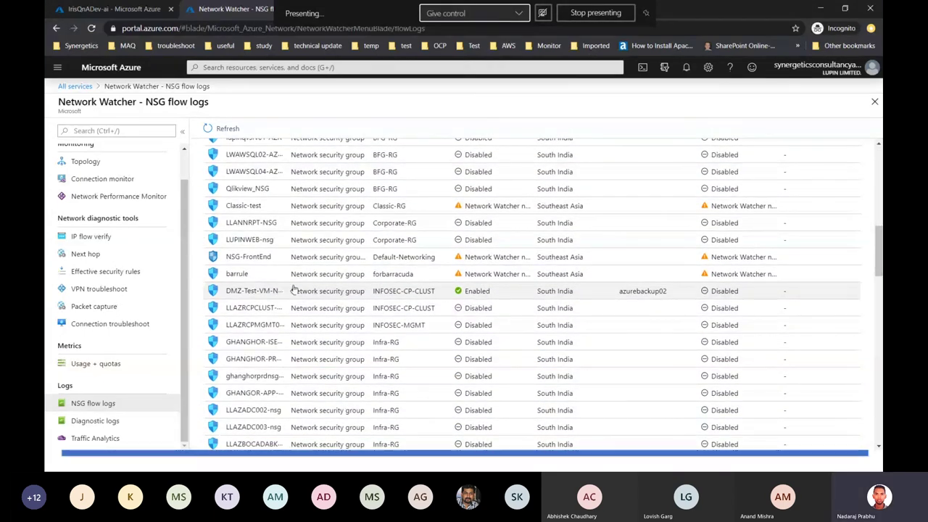
Open the flow logs settings of the DMZ-Test-VM network security group and copy its storage account name, azurebackup02.
left_click(279, 295)
scroll(279, 297, "down", 1)
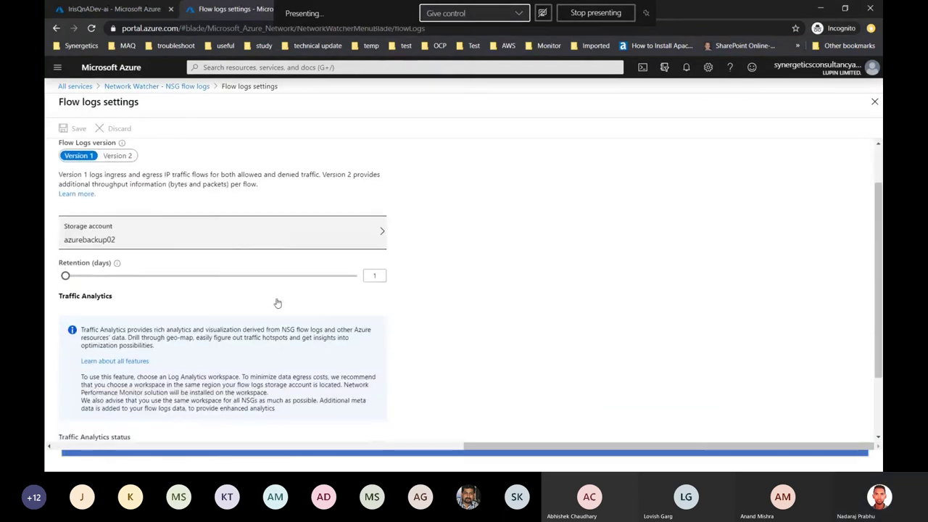
left_click_drag(119, 241, 64, 243)
key("ctrl+c")
left_click(64, 242)
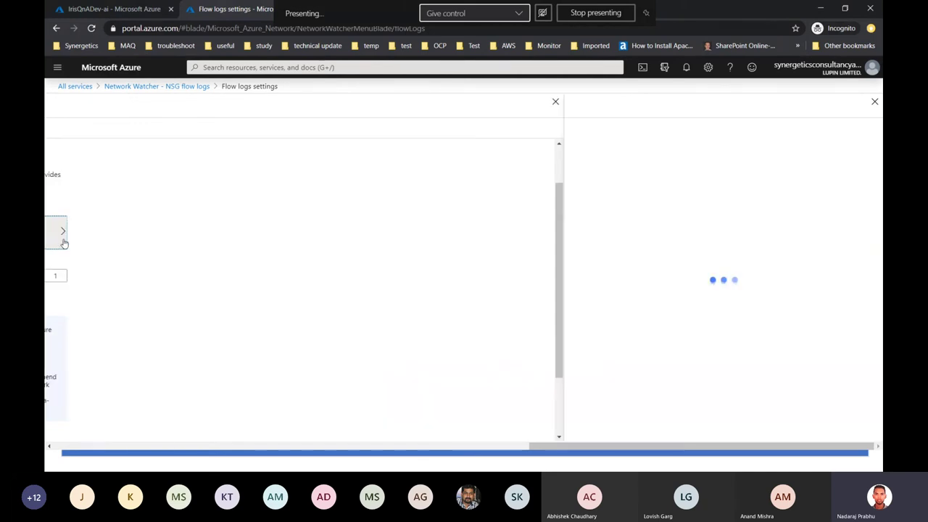
left_click(261, 86)
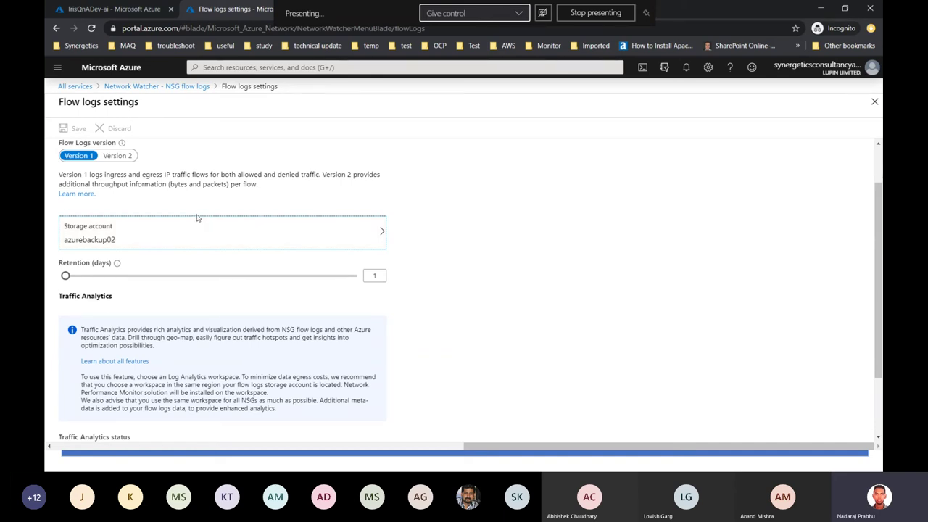
Turn on Traffic Analytics in the flow logs settings and review its processing interval and Log Analytics workspace options.
scroll(197, 220, "down", 2)
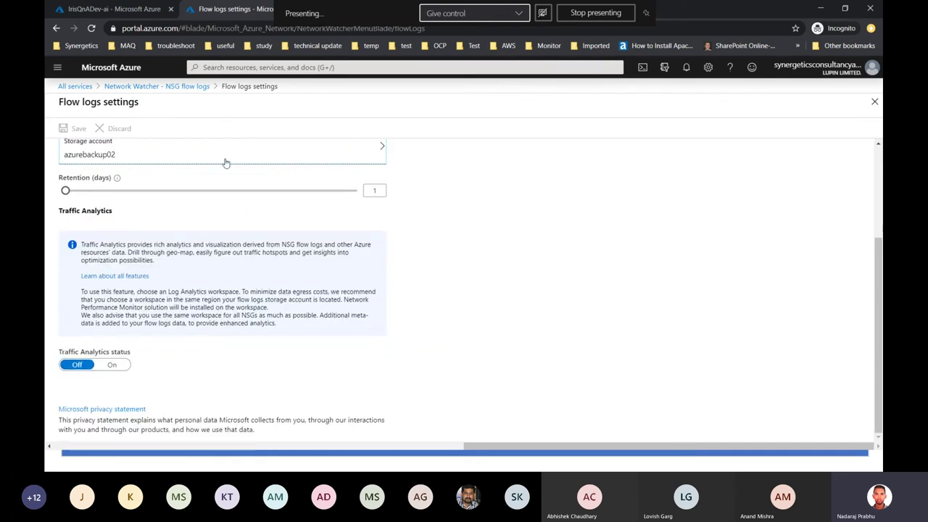
left_click(120, 367)
scroll(123, 373, "down", 1)
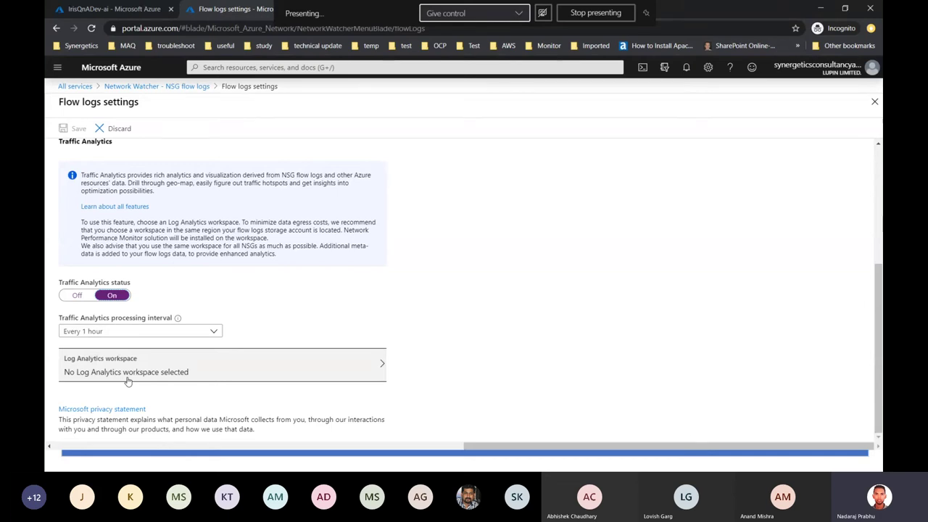
scroll(134, 374, "up", 3)
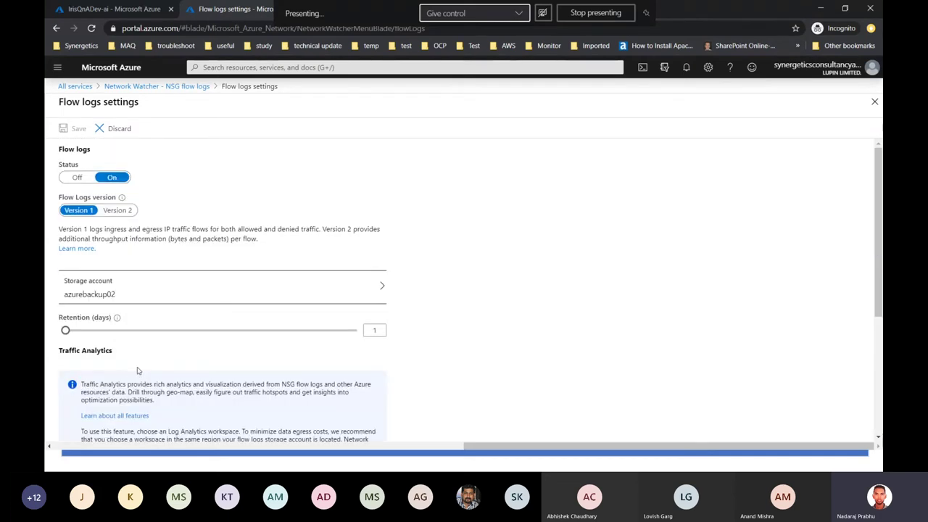
Search the portal for azurebackup02 and open that storage account, leaving the flow logs settings unsaved.
left_click(267, 68)
key("ctrl+v")
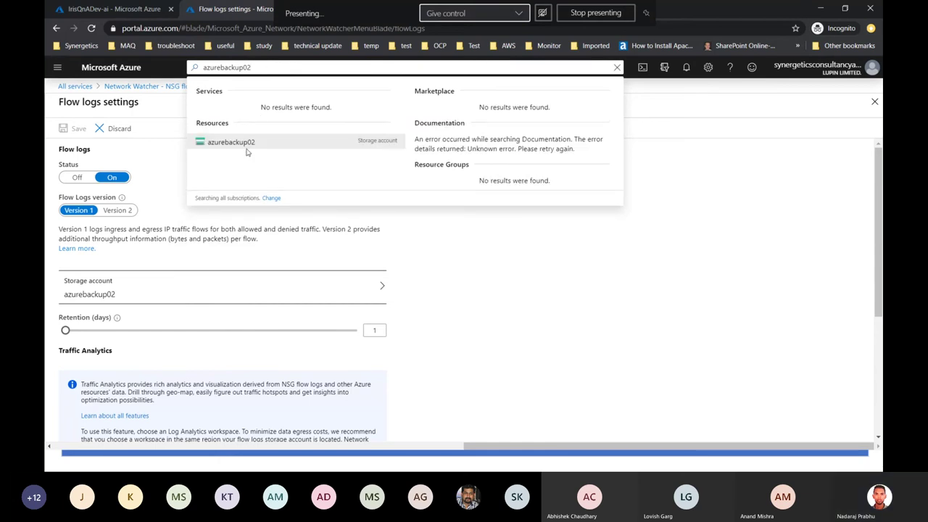
left_click(245, 150)
left_click(529, 90)
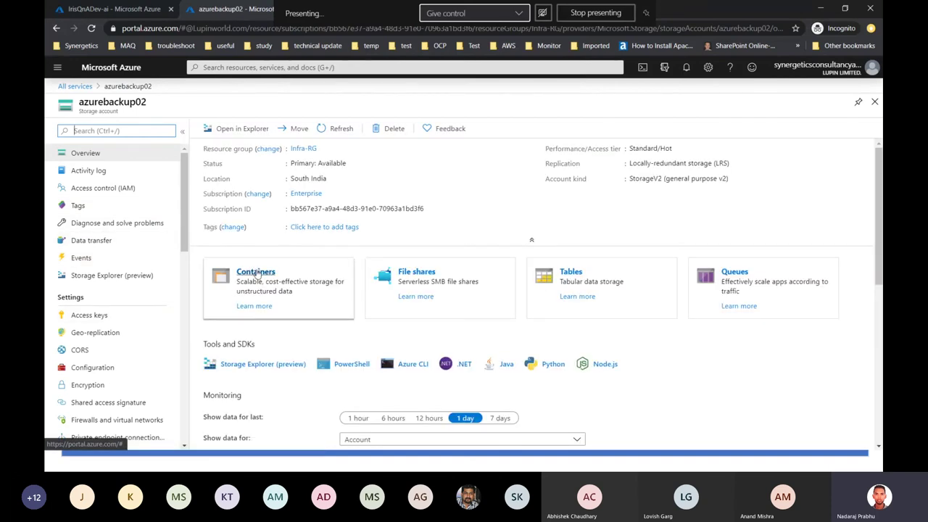
Open the storage account's Storage Explorer (preview) and show the blob container insights-logs-networksecuritygroupflowevent.
left_click(122, 278)
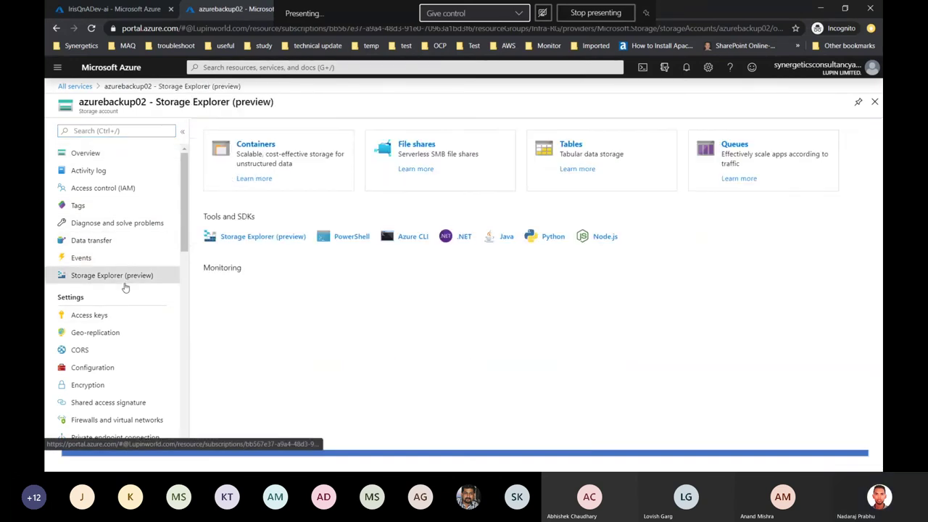
left_click(236, 147)
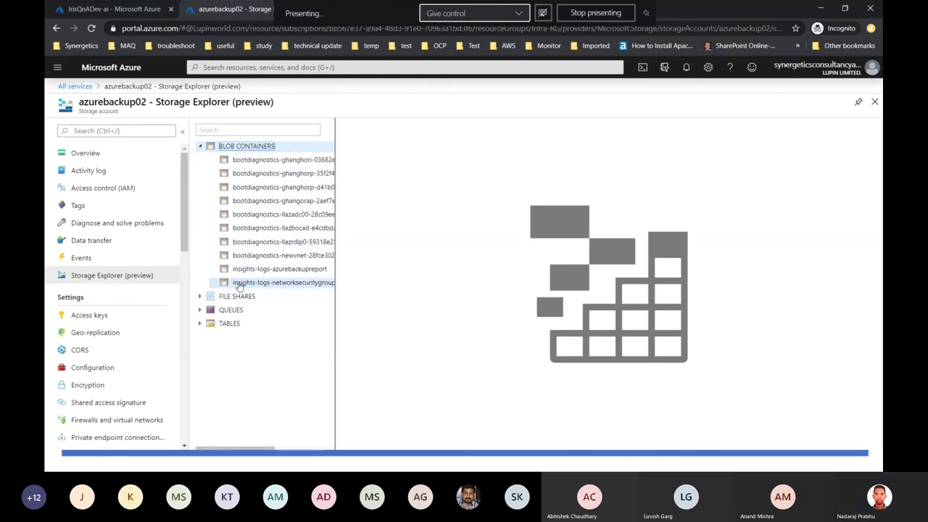
left_click(296, 285)
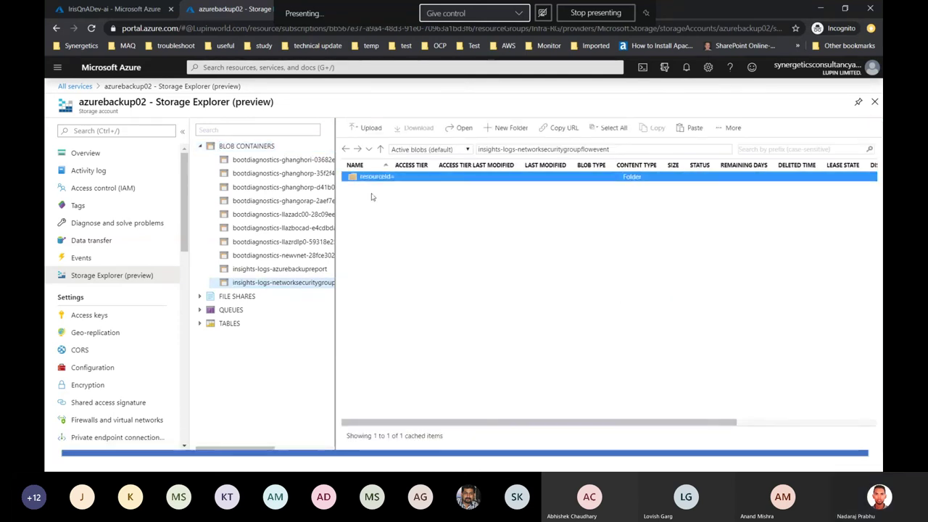
Drill down the container's folders through RESOURCEGROUPS, INFOSEC-CP-CLUST and MICROSOFT.NETWORK to the DMZ-TEST-VM-NSG folder.
double_click(372, 177)
double_click(371, 177)
double_click(372, 177)
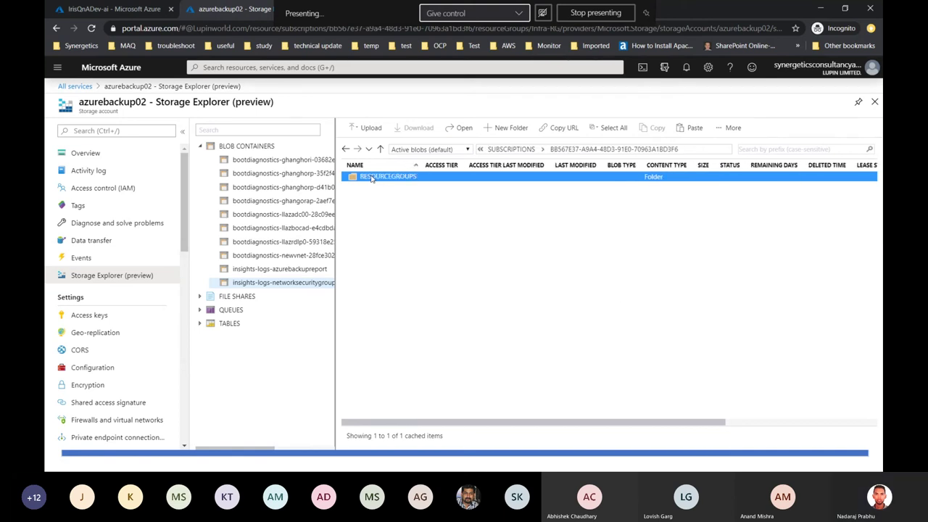
double_click(372, 177)
double_click(372, 177)
double_click(371, 177)
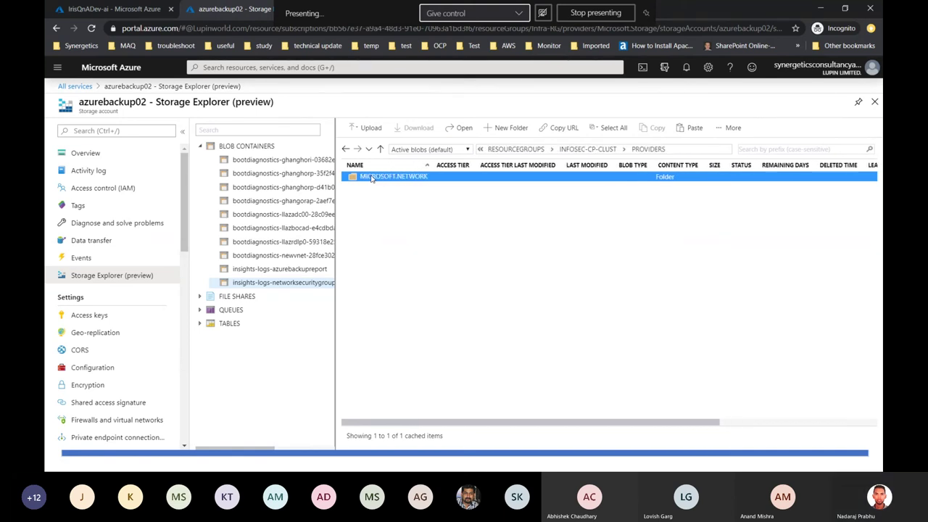
double_click(371, 177)
double_click(371, 177)
double_click(372, 177)
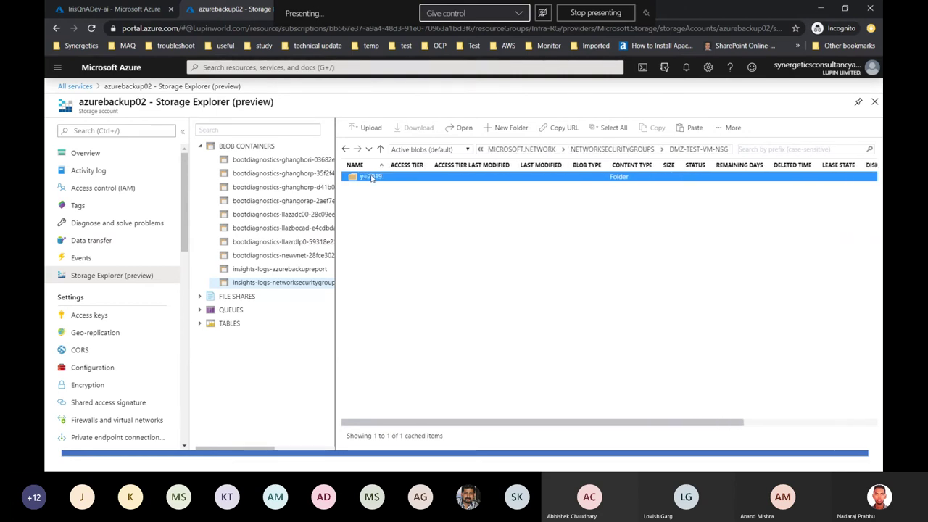
Open the log folders y=2019, m=08, d=15, h=02 and m=00, down to the MAC address folder.
double_click(374, 181)
double_click(374, 181)
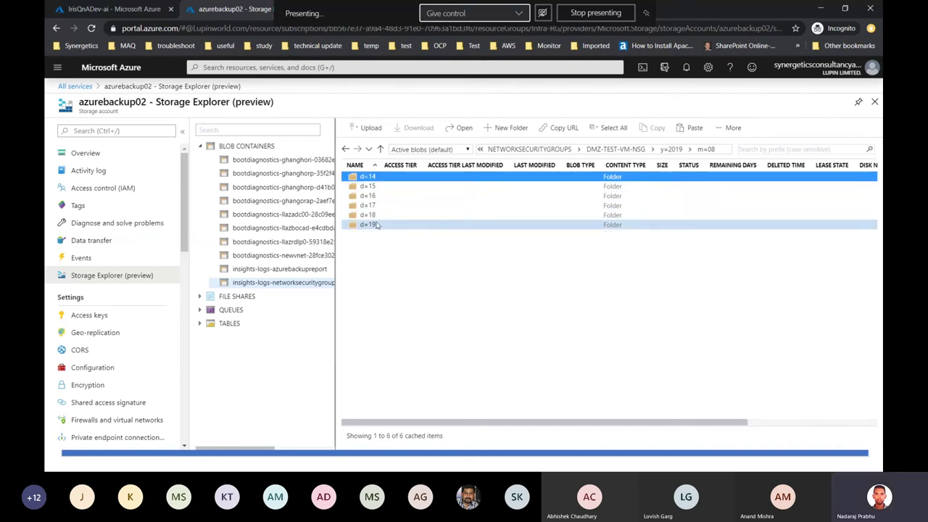
left_click(377, 187)
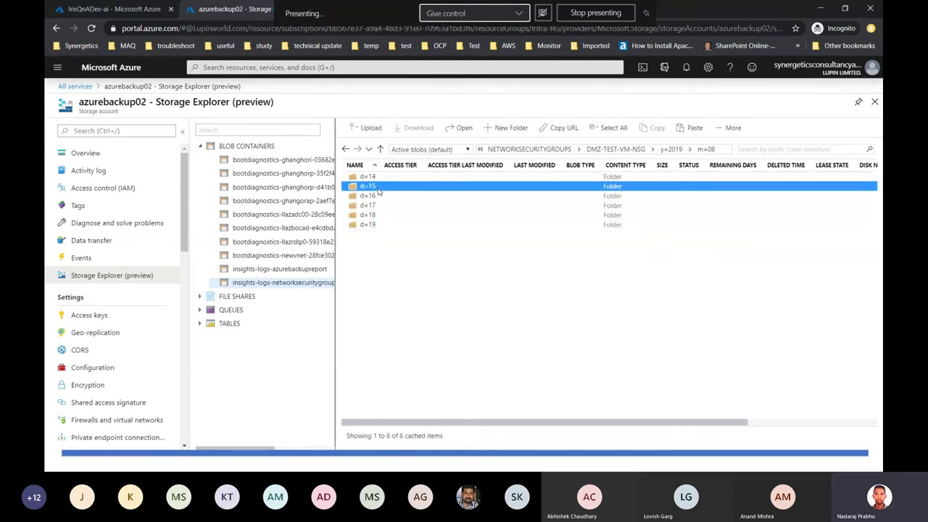
double_click(377, 188)
double_click(371, 195)
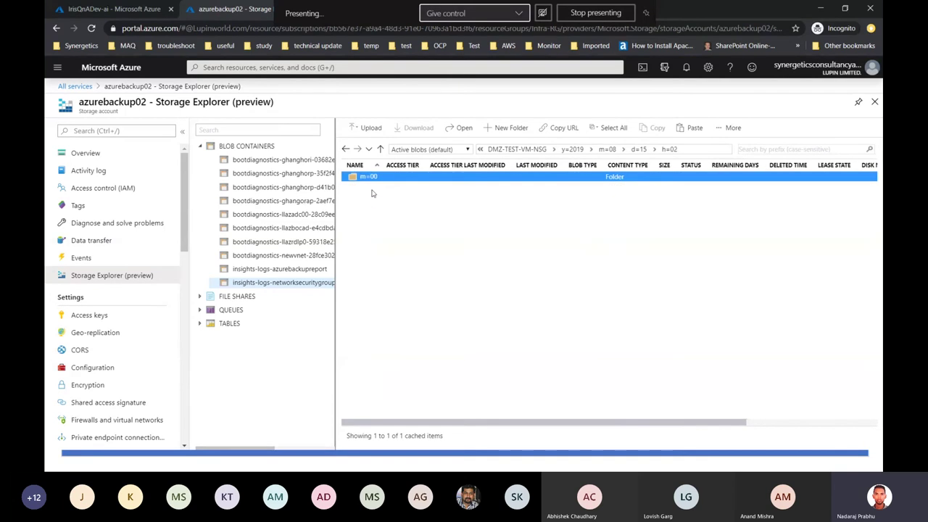
double_click(374, 179)
double_click(374, 178)
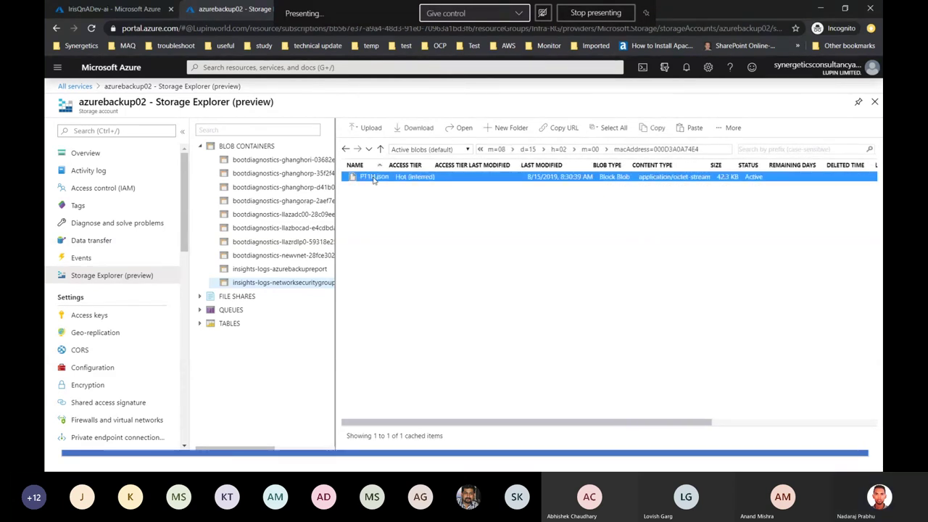
Download the PT1H.json flow log, open it in Notepad++ and maximize the window.
double_click(374, 177)
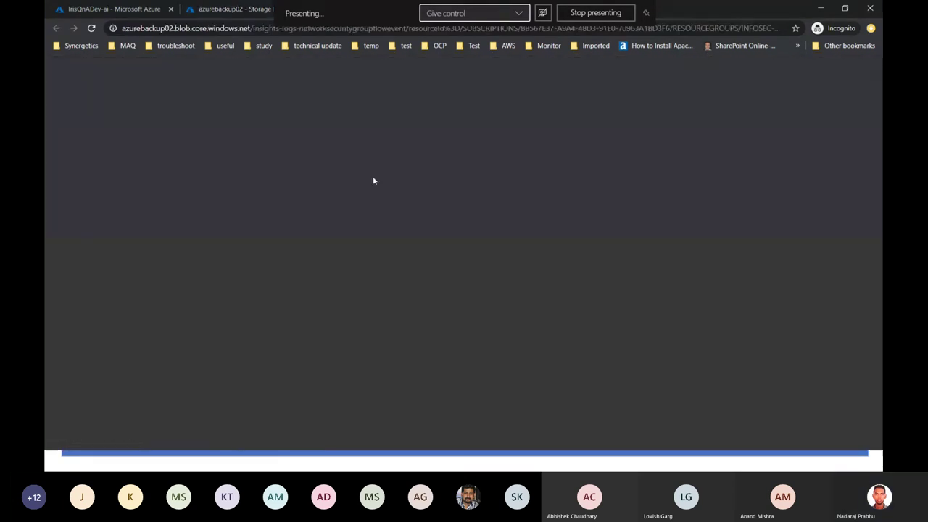
left_click(122, 436)
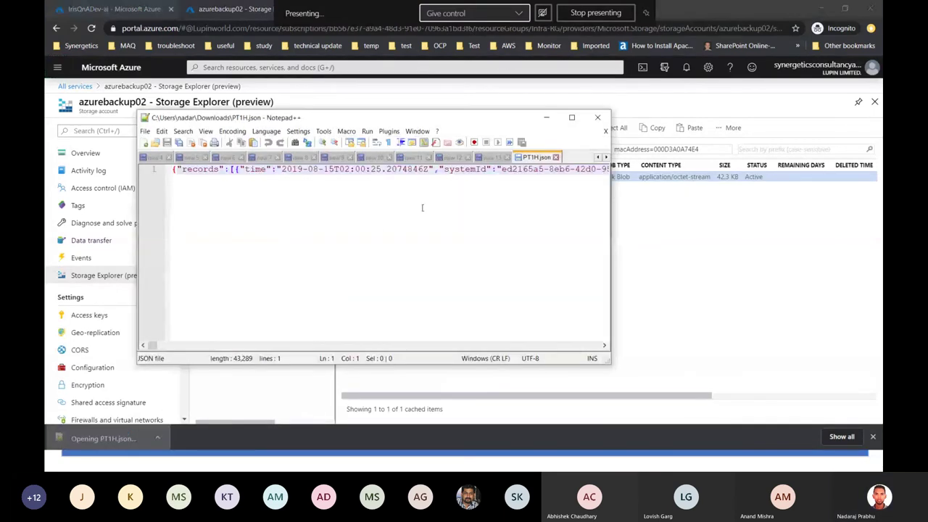
left_click(572, 117)
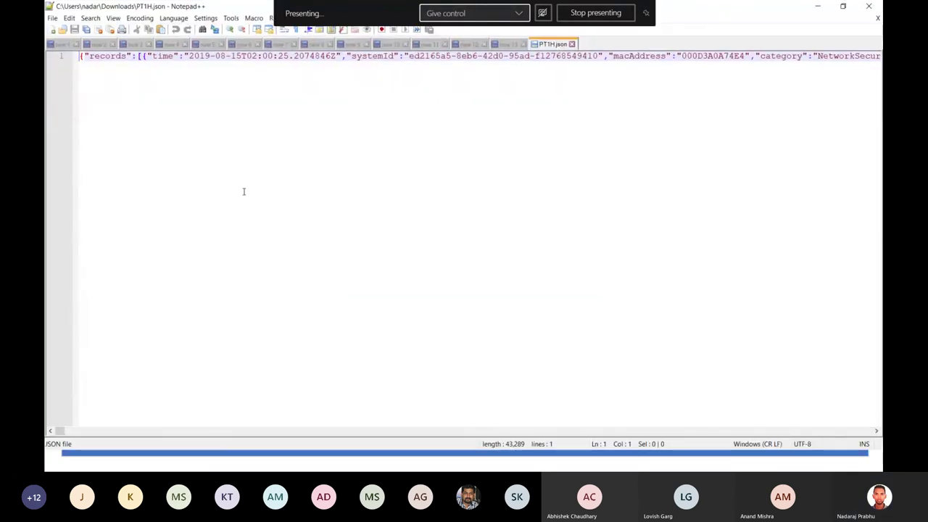
Copy the entire text of the PT1H.json flow log.
key("ctrl+a")
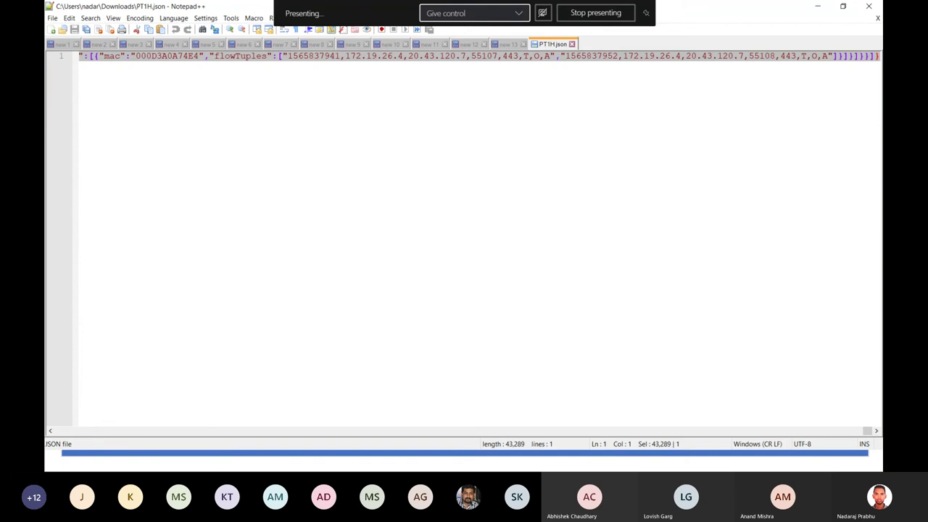
key("alt+Tab")
key("super")
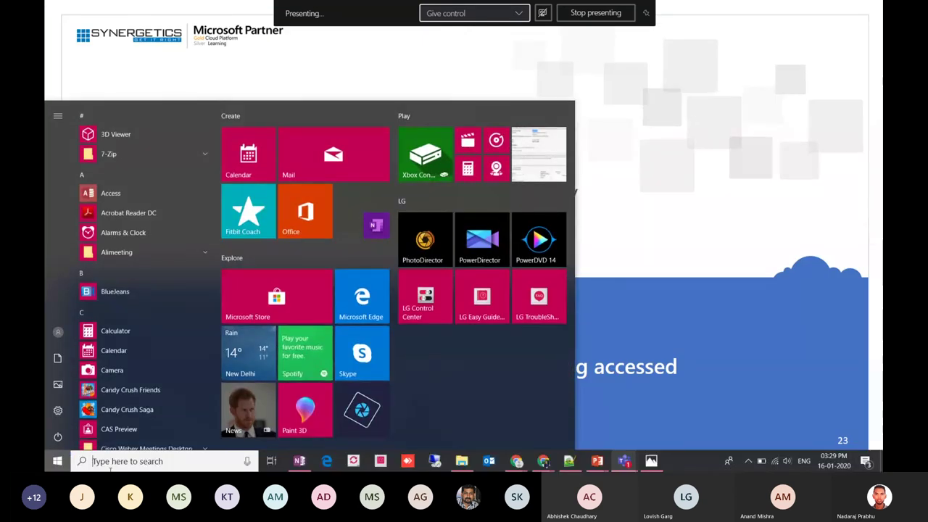
key("Escape")
key("alt+Tab")
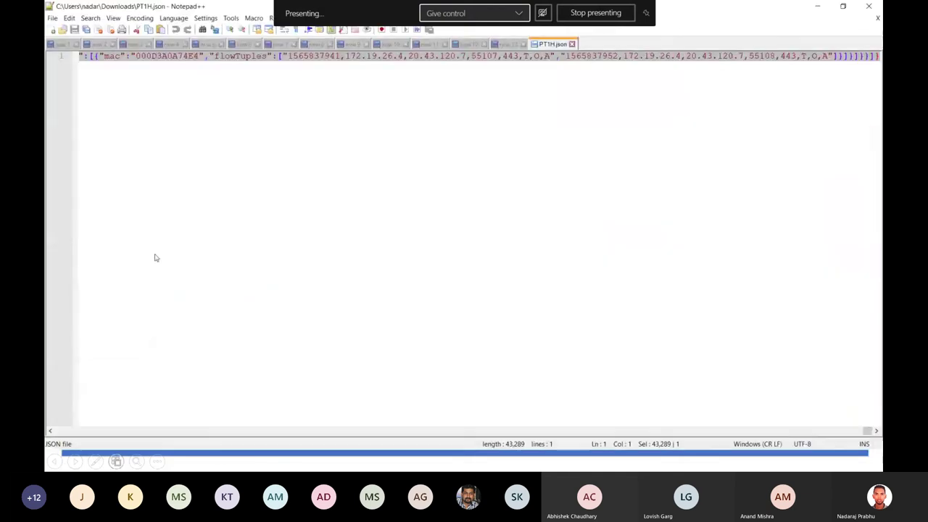
Set the syntax language of PT1H.json to JSON.
left_click(235, 18)
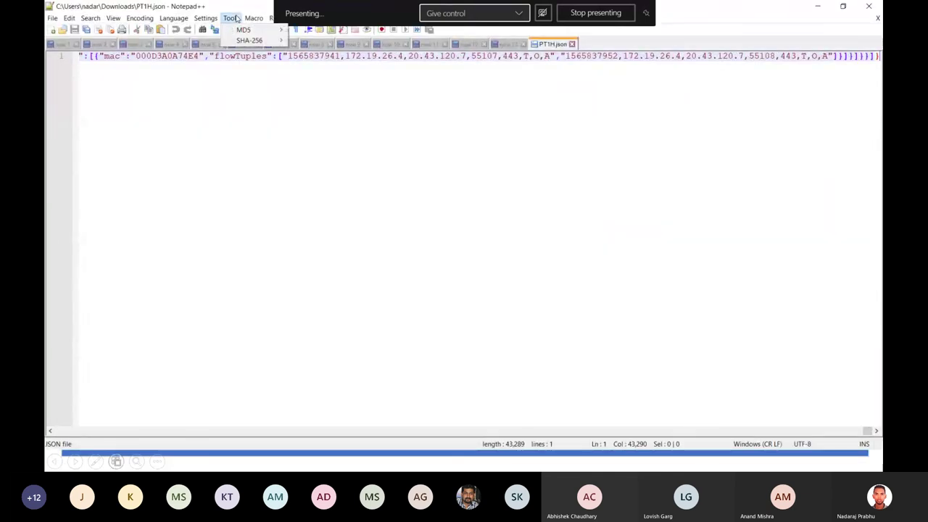
mouse_move(182, 20)
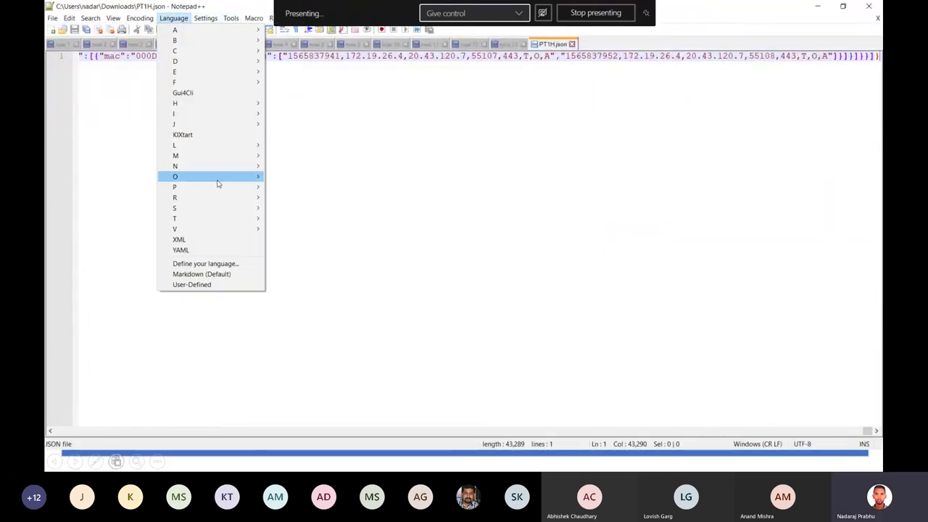
mouse_move(219, 124)
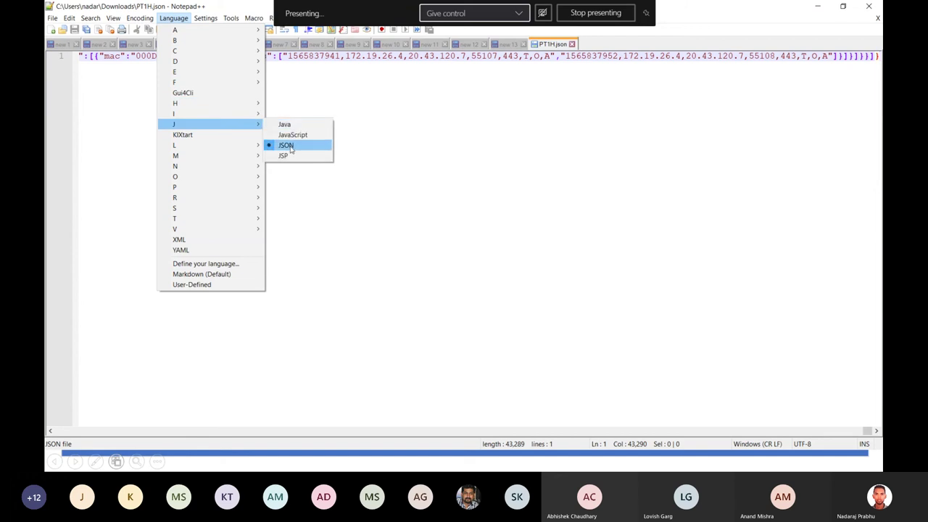
left_click(287, 145)
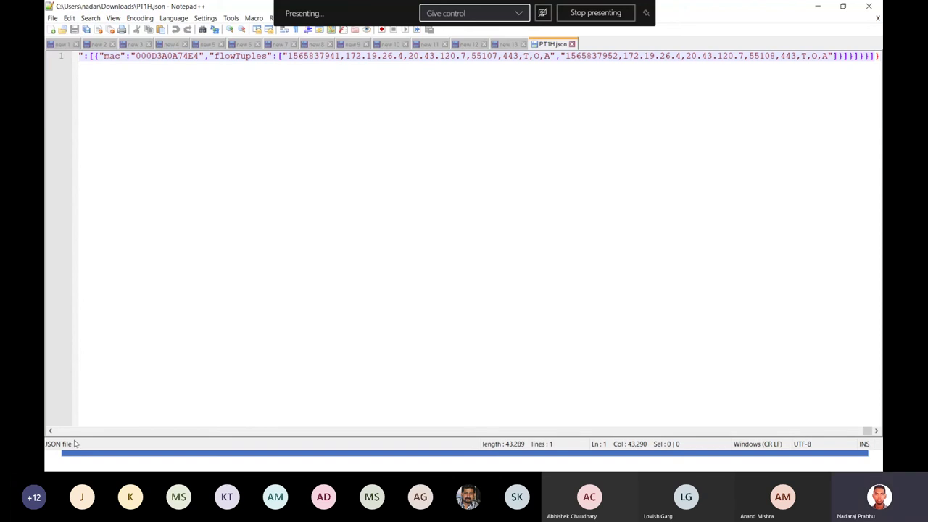
Switch to a new Notepad window, paste the copied flow log with word wrap on, and maximize the window.
left_click(64, 461)
type("note")
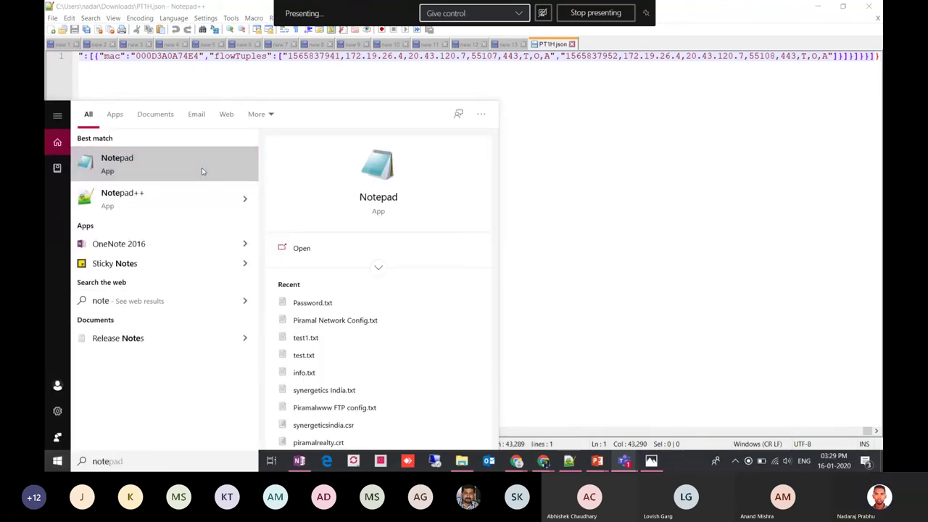
left_click(201, 168)
key("ctrl+v")
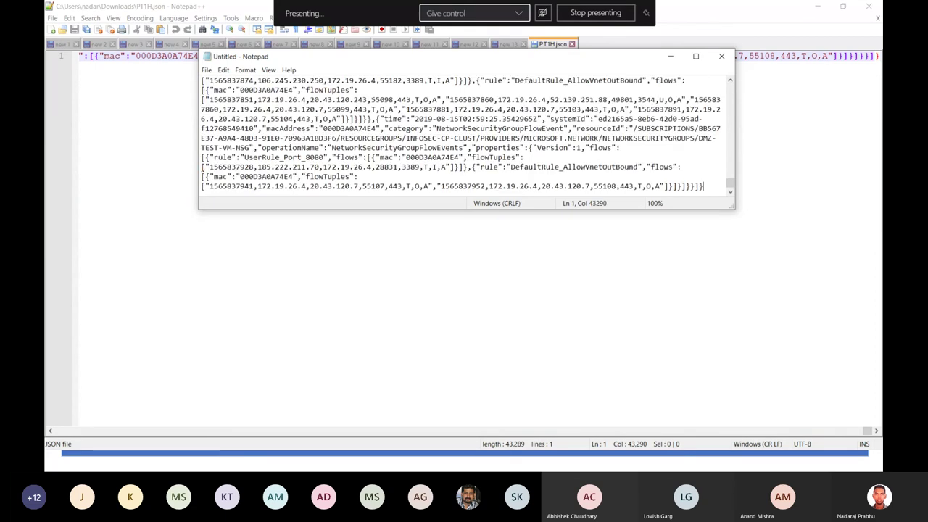
left_click(269, 71)
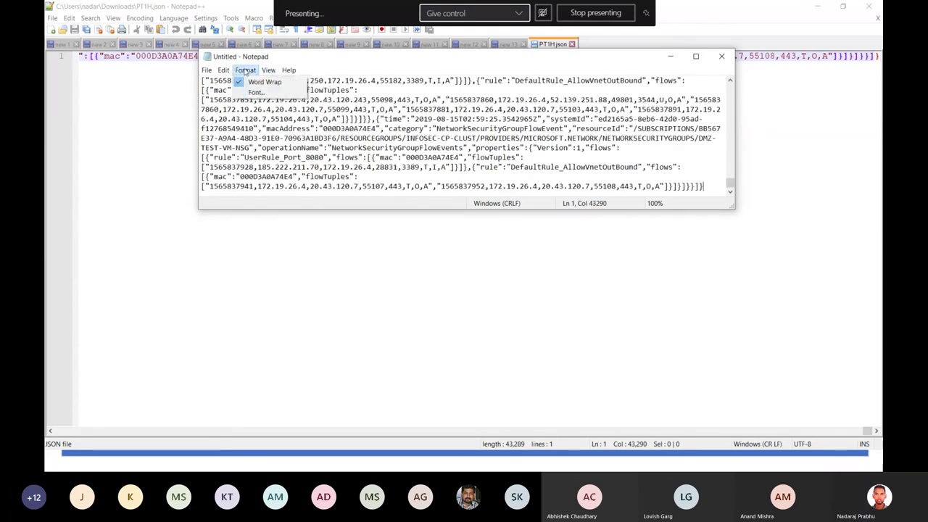
left_click(557, 92)
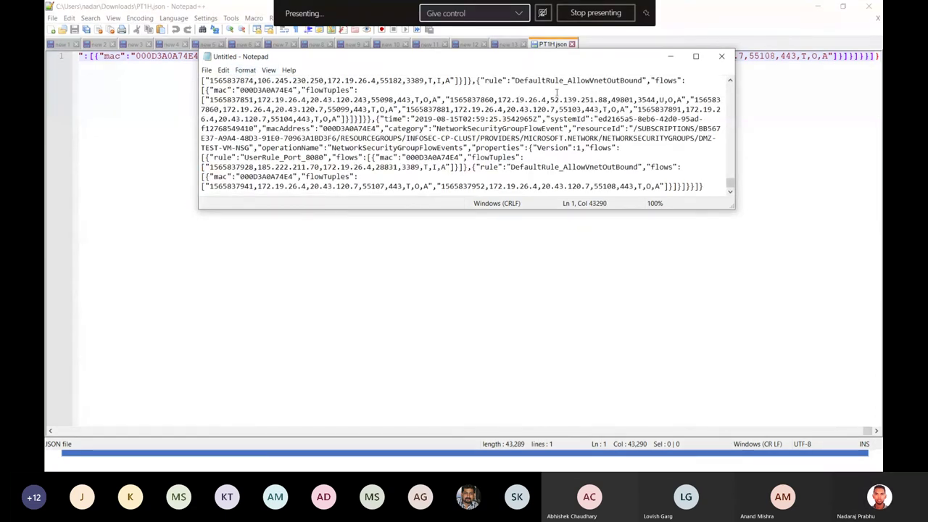
left_click(701, 57)
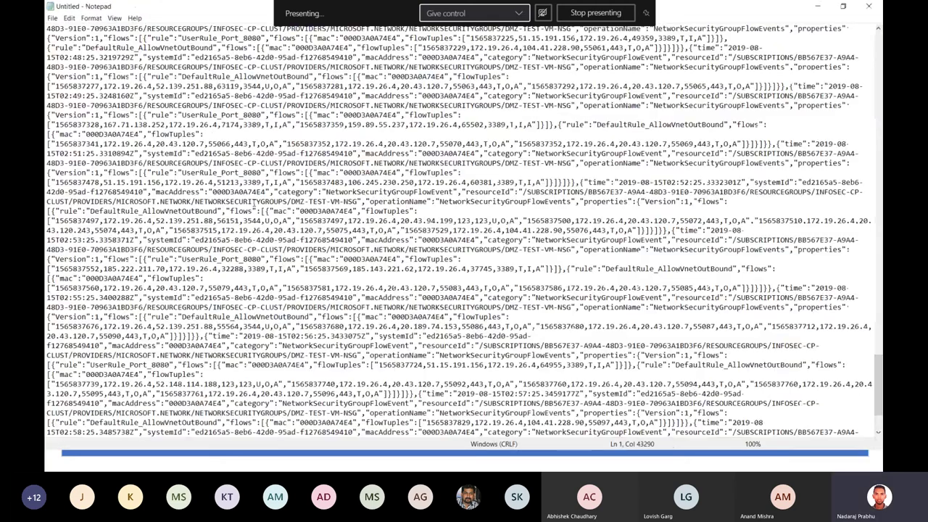
scroll(254, 204, "up", 20)
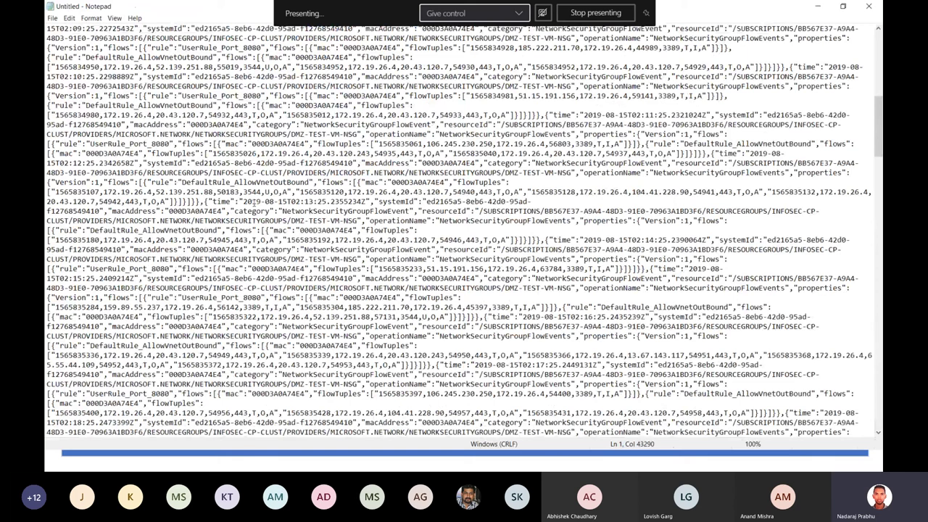
Return to PT1H.json in Notepad++ and highlight the IP addresses in the first visible flow tuple.
key("alt+Tab")
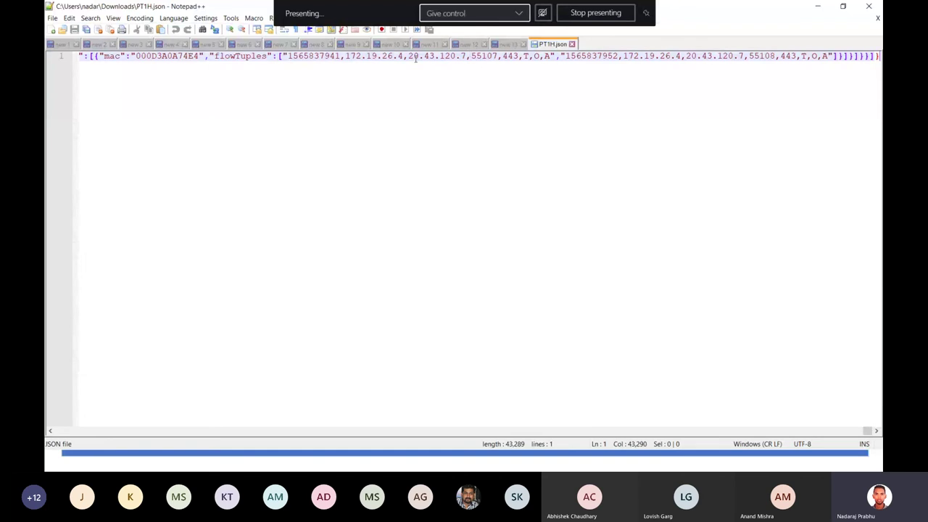
left_click_drag(343, 57, 435, 56)
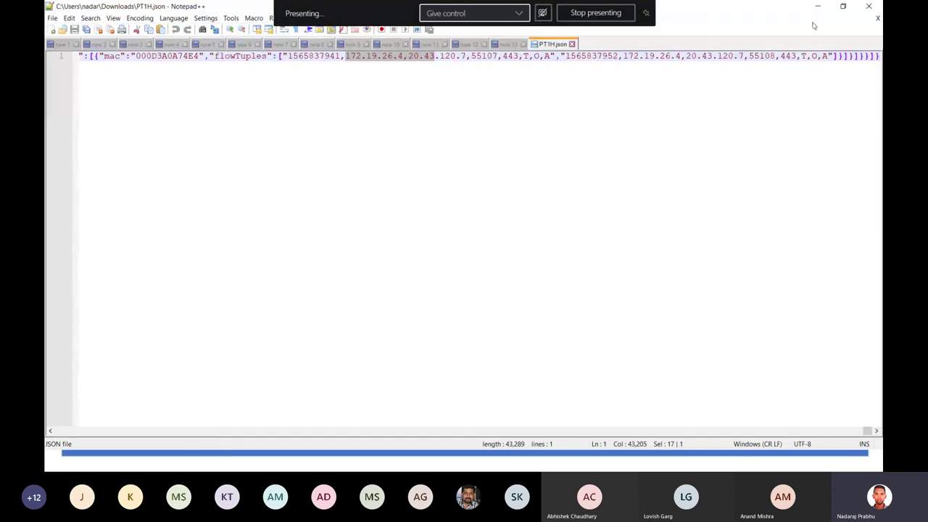
key("alt+Tab")
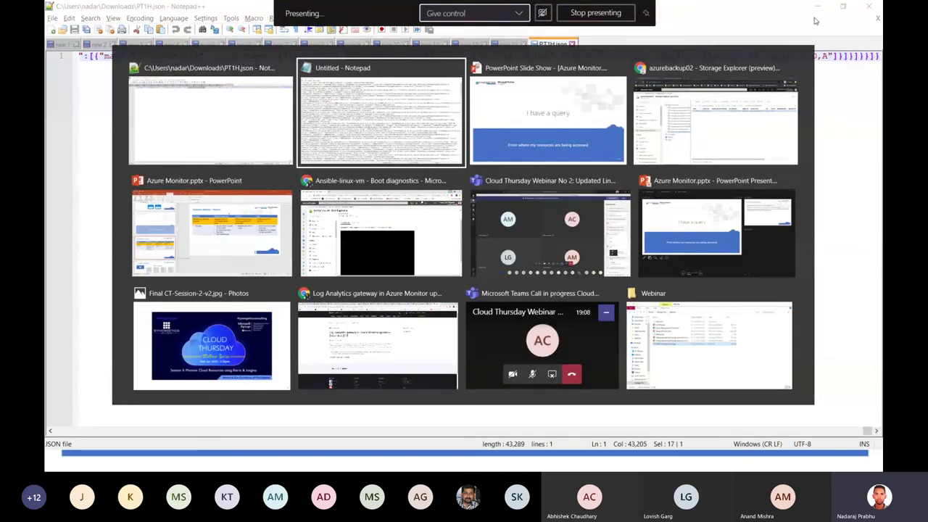
key("alt+Tab")
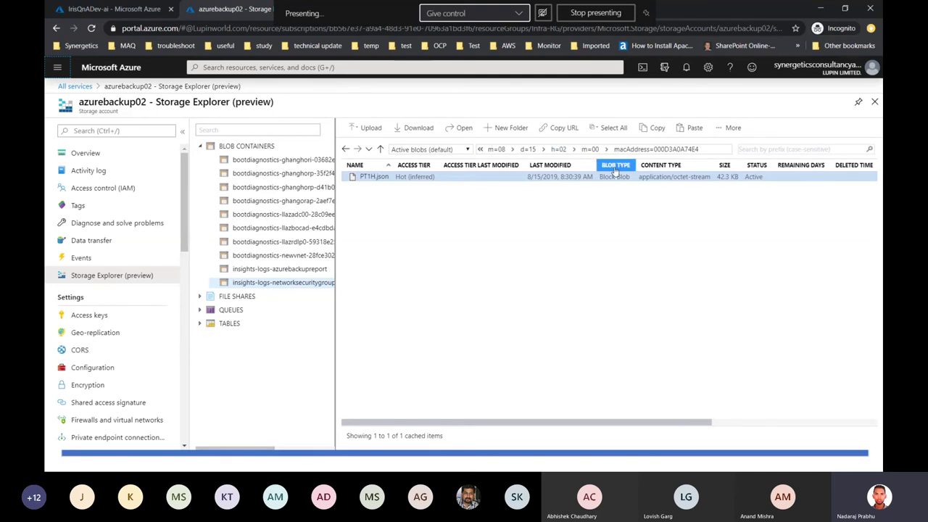
key("alt+Tab")
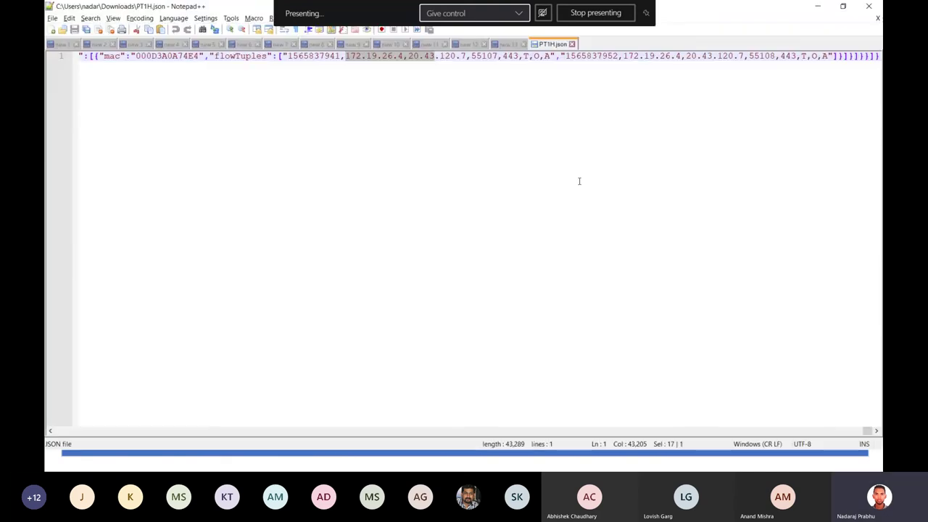
Examine the single-line PT1H.json log in Notepad++ from its final flow tuples back to the middle records.
key("Right")
key("Right")
key("Right")
key("Right")
key("Right")
key("Right")
key("Right")
key("Right")
key("Right")
key("Right")
key("Right")
key("Right")
key("Right")
key("Right")
key("Right")
key("Right")
key("Right")
key("Right")
key("Right")
key("Right")
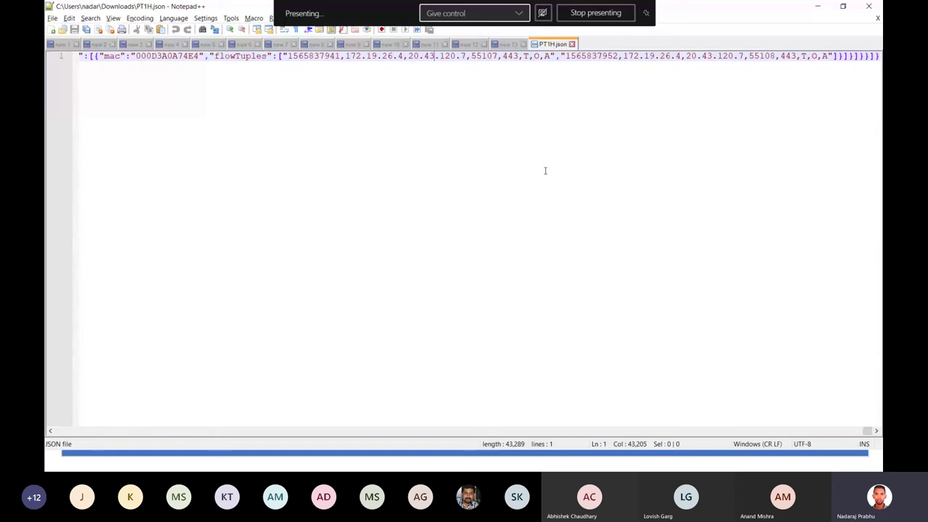
key("Right")
key("Right")
key("Right")
key("Right")
key("Right")
key("Right")
key("Right")
key("Right")
key("Right")
key("Right")
key("Right")
key("Right")
key("Right")
key("Right")
key("Right")
key("Right")
key("Right")
key("Right")
key("Right")
key("Right")
key("Right")
key("Right")
key("Right")
key("Right")
key("Right")
key("Right")
key("Right")
key("Right")
key("Right")
key("Right")
key("Right")
key("Right")
key("Right")
key("Right")
key("Right")
key("Right")
key("Right")
key("Right")
key("Right")
key("Right")
key("Left")
key("Left")
key("Left")
key("Left")
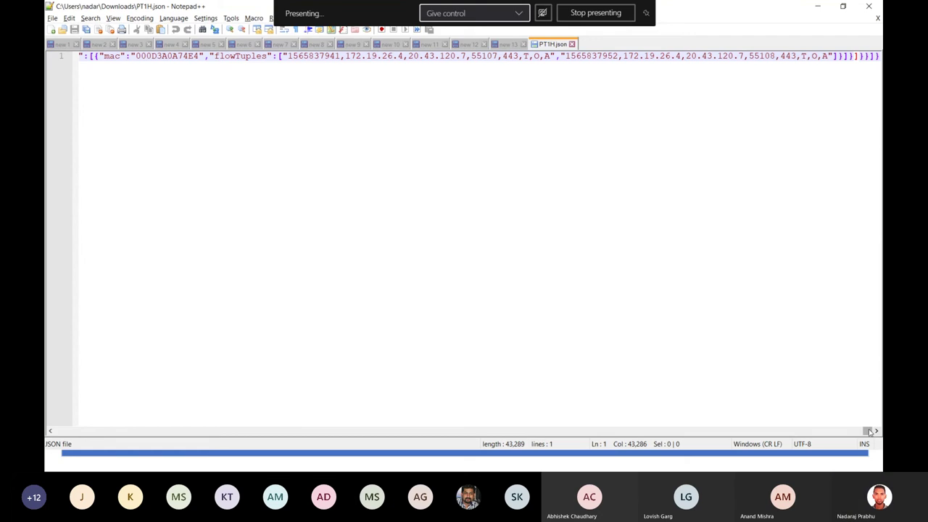
left_click_drag(871, 432, 843, 427)
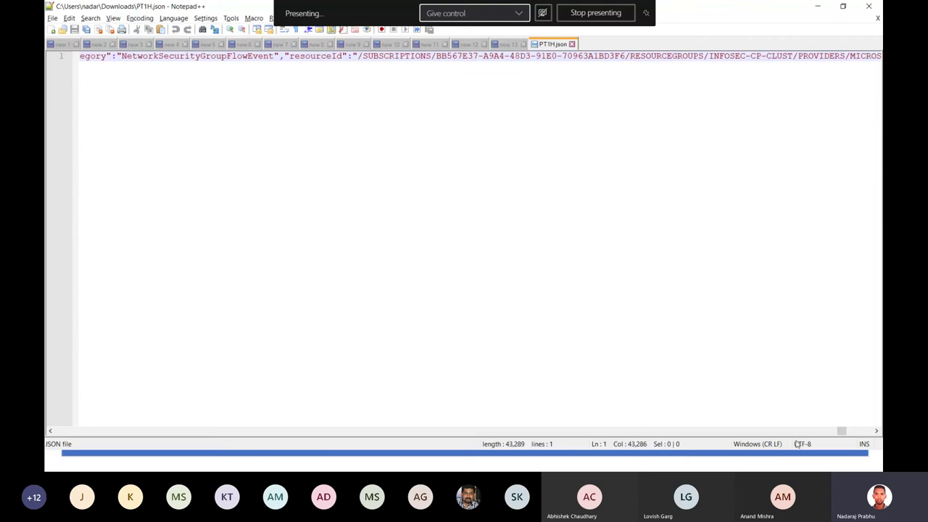
left_click_drag(838, 432, 366, 363)
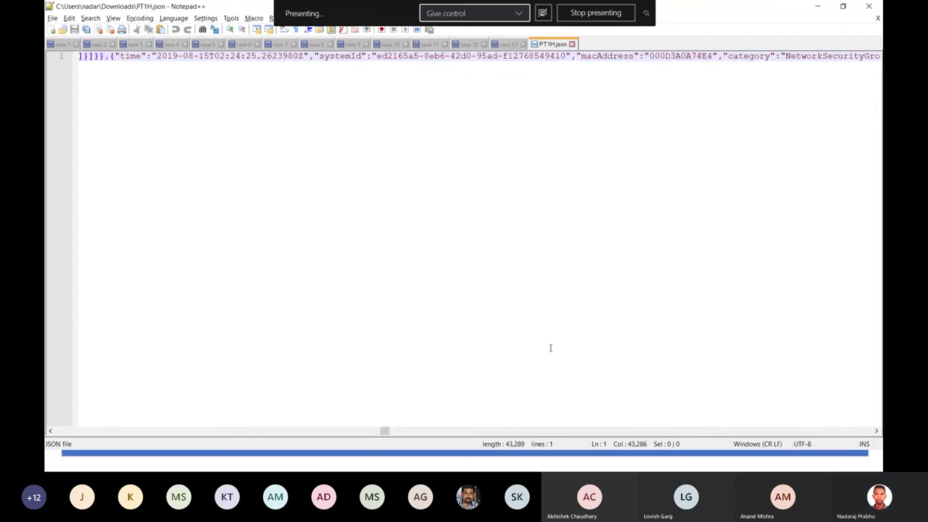
Switch to the pasted log in Notepad and read through its word-wrapped flow records from the beginning.
left_click(640, 56)
key("ctrl+a")
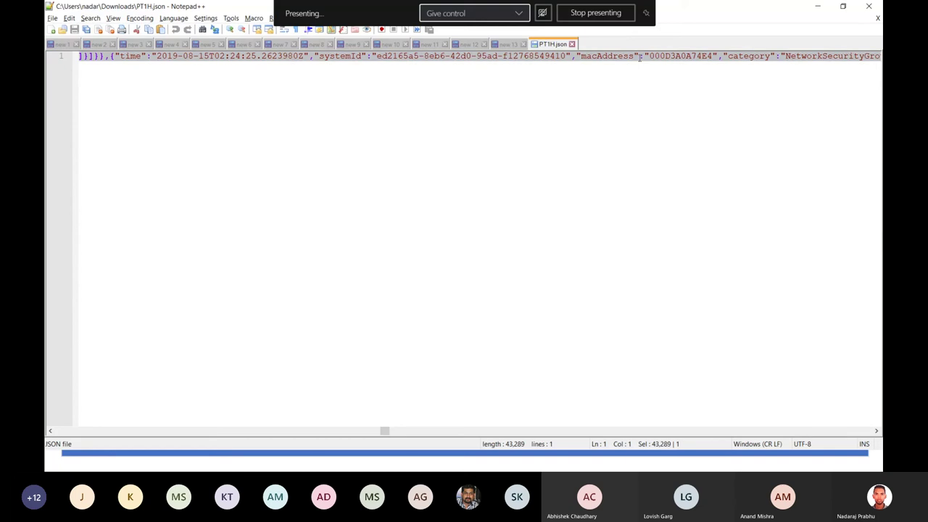
key("super")
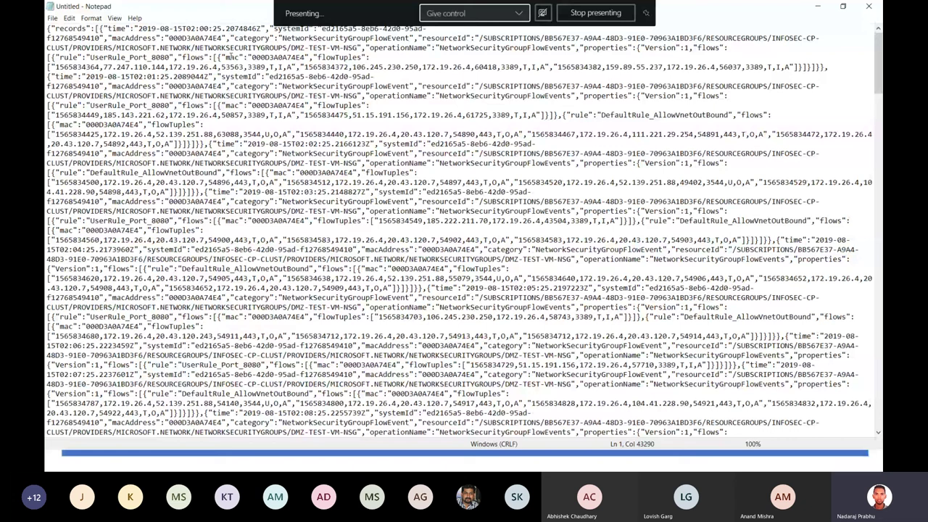
scroll(123, 125, "down", 1)
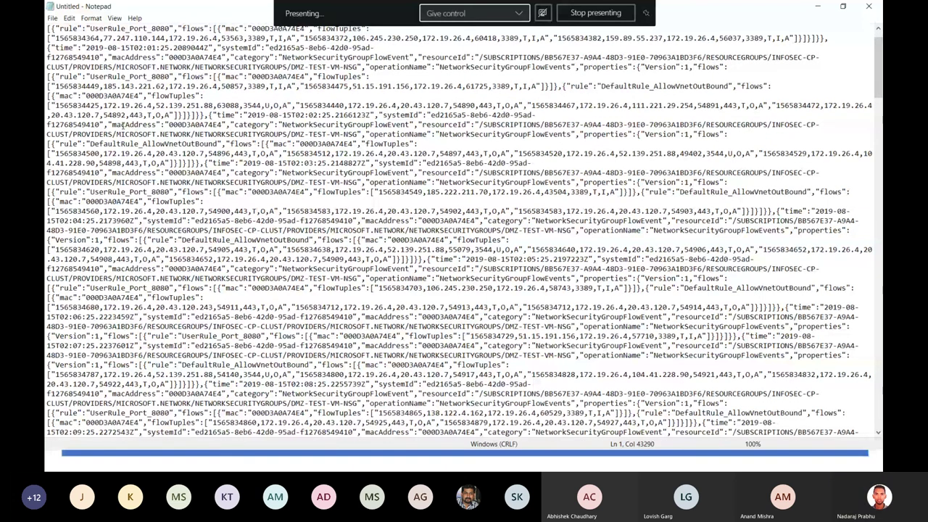
scroll(123, 125, "down", 20)
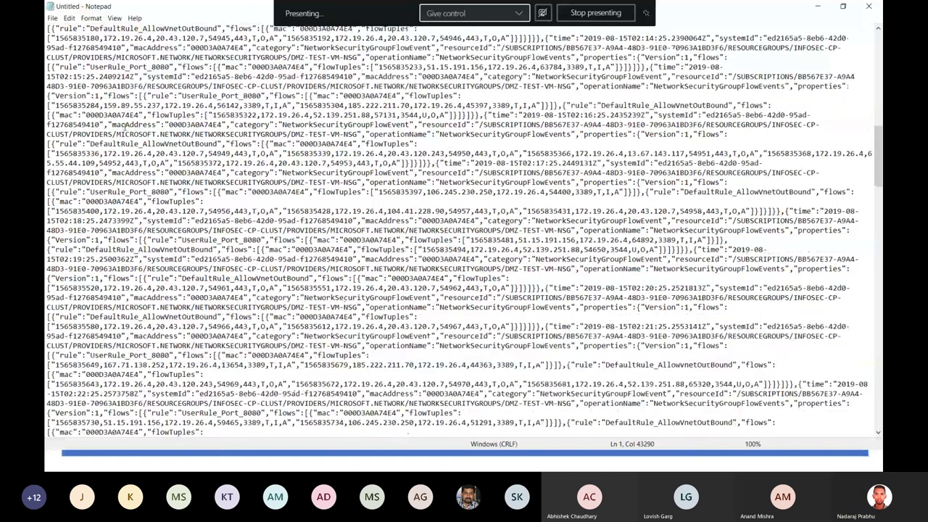
scroll(124, 125, "down", 15)
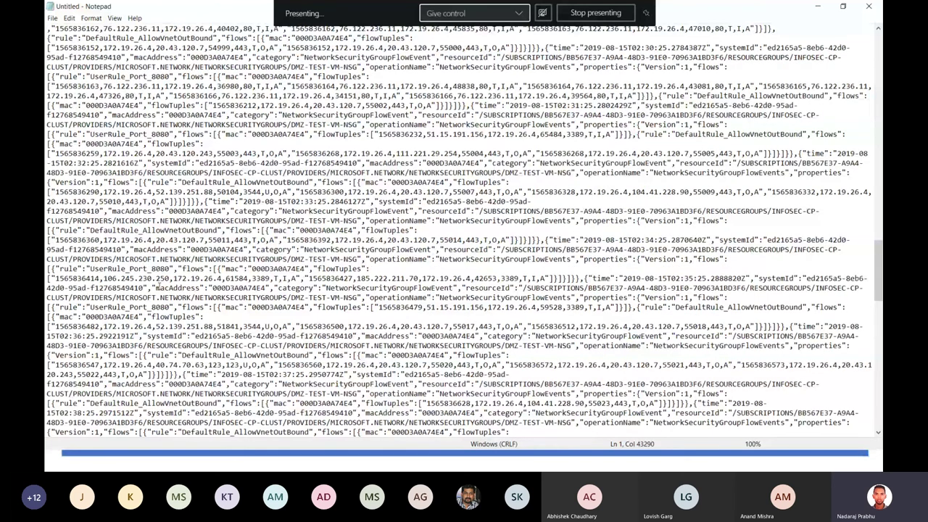
Highlight the IP address 185.222.211.70 in a UserRule_Port_8080 flow tuple and the MAC address of the following record.
double_click(364, 278)
key("shift+Right")
key("shift+Right")
key("shift+Right")
key("shift+Right")
key("shift+Right")
key("shift+Right")
key("shift+Right")
key("shift+Right")
key("shift+Right")
key("shift+Right")
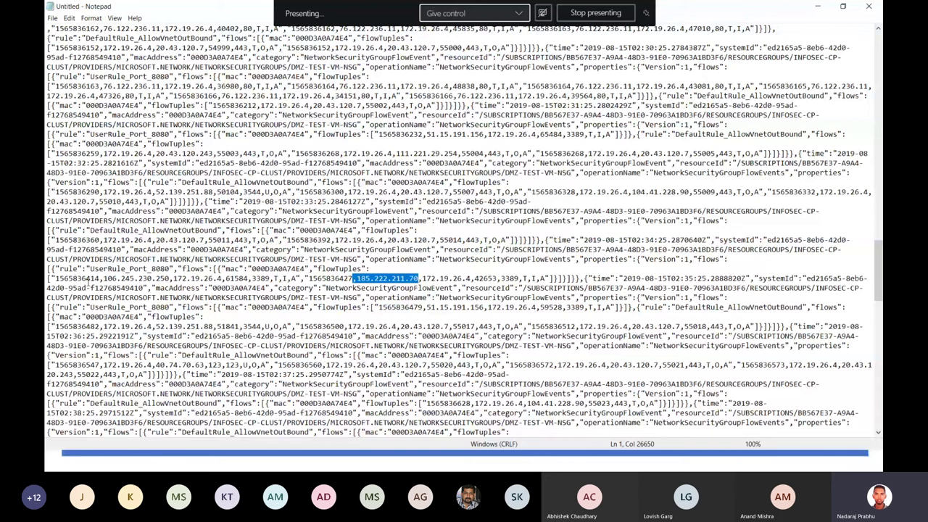
left_click_drag(193, 289, 277, 288)
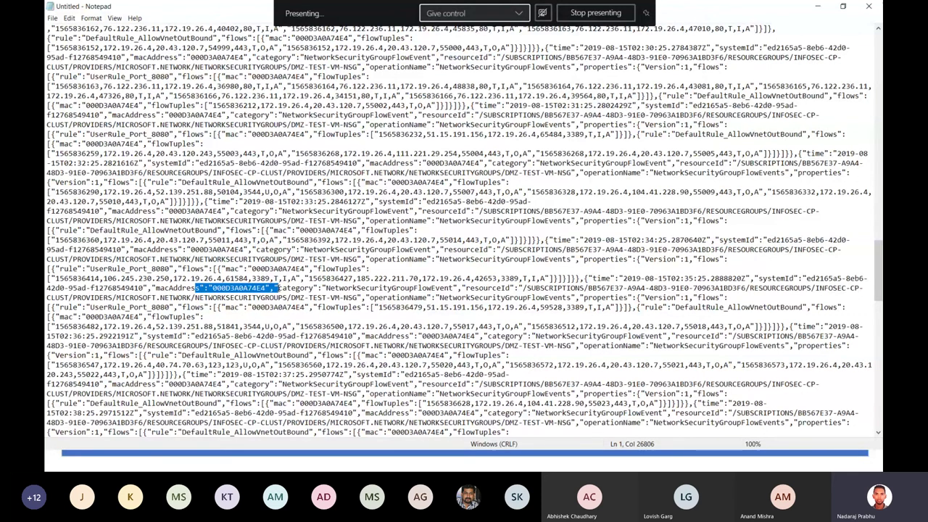
Switch to the PowerPoint slide show and advance to the Azure Application Insights slide.
key("alt+Tab")
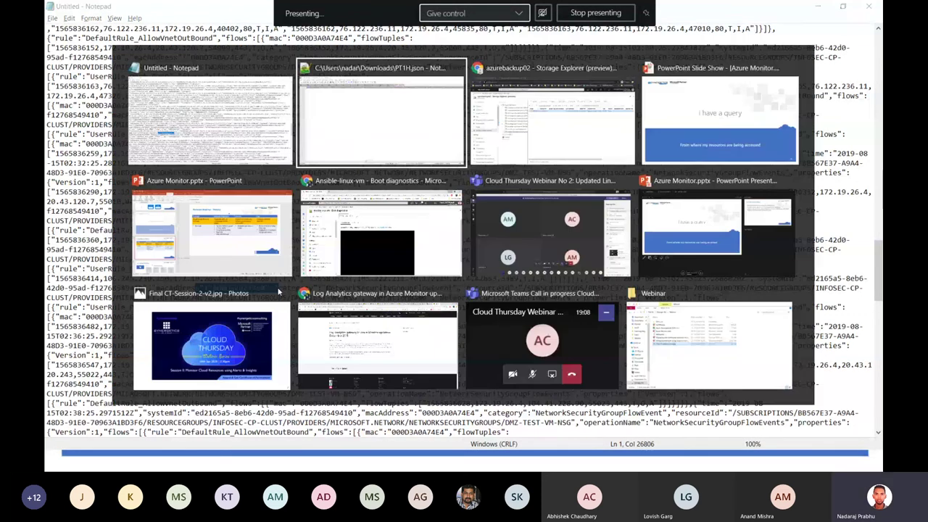
key("Right")
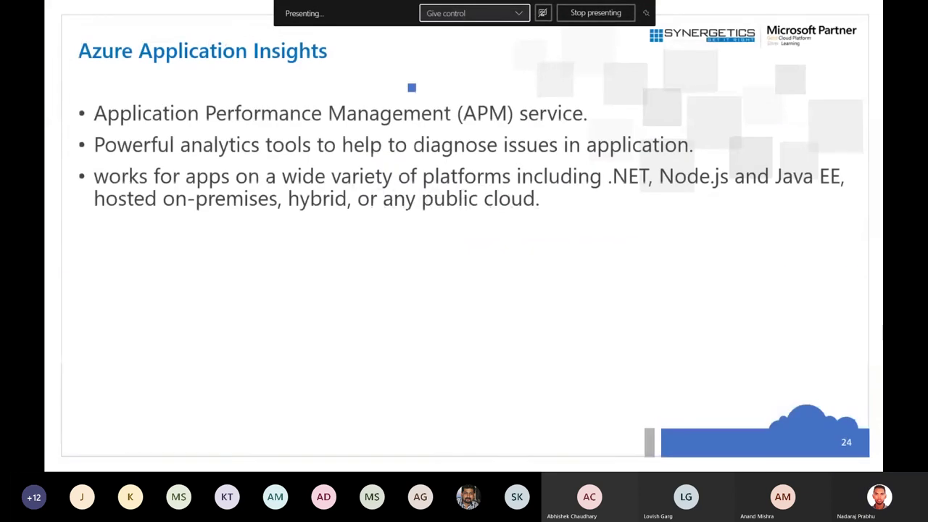
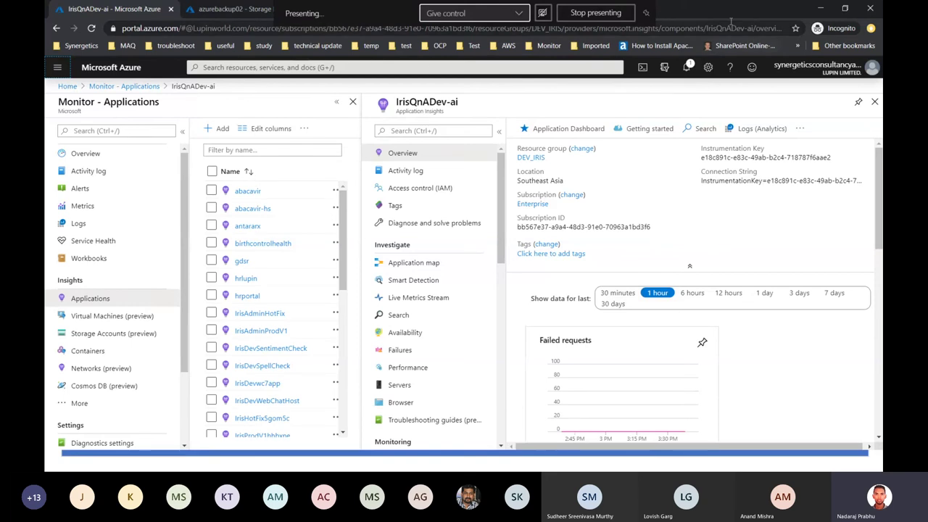
Open portal.azure.com in a new browser tab and maximize the browser window.
left_click_drag(323, 14, 554, 133)
left_click(572, 133)
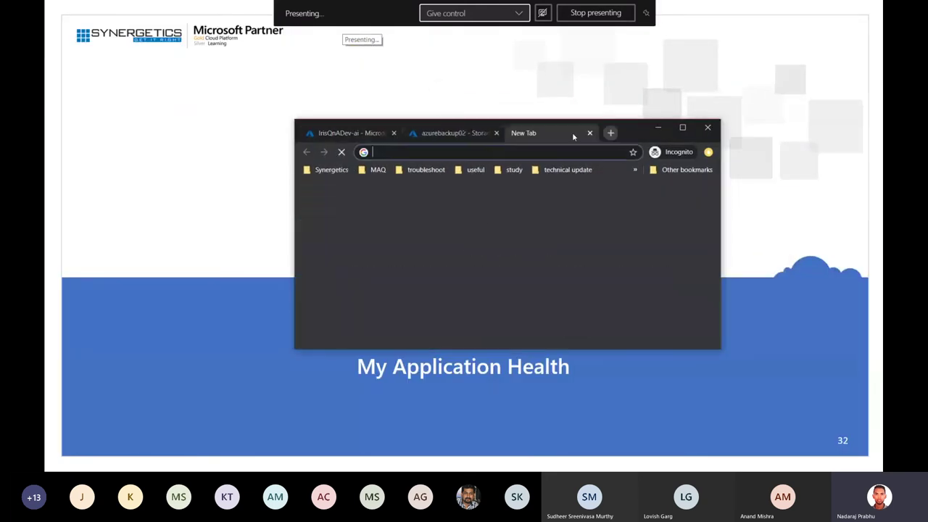
type("po")
key("Return")
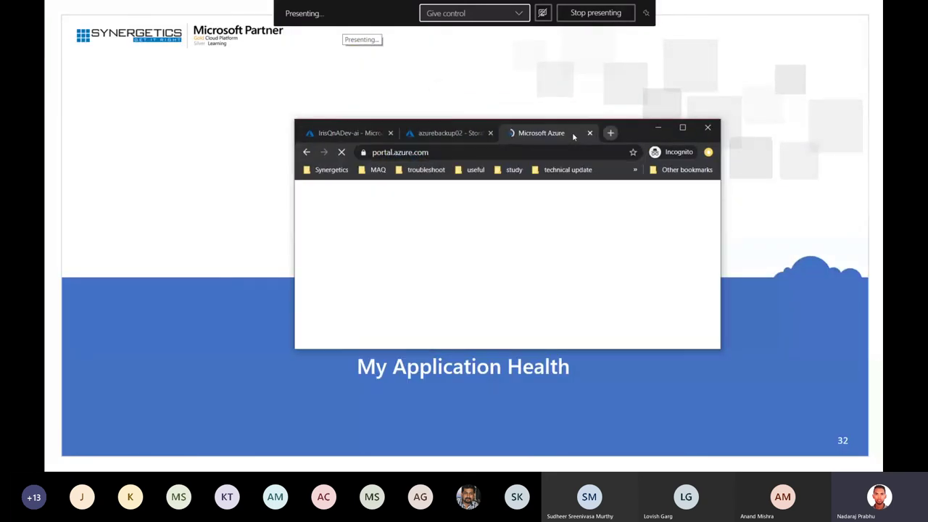
double_click(625, 133)
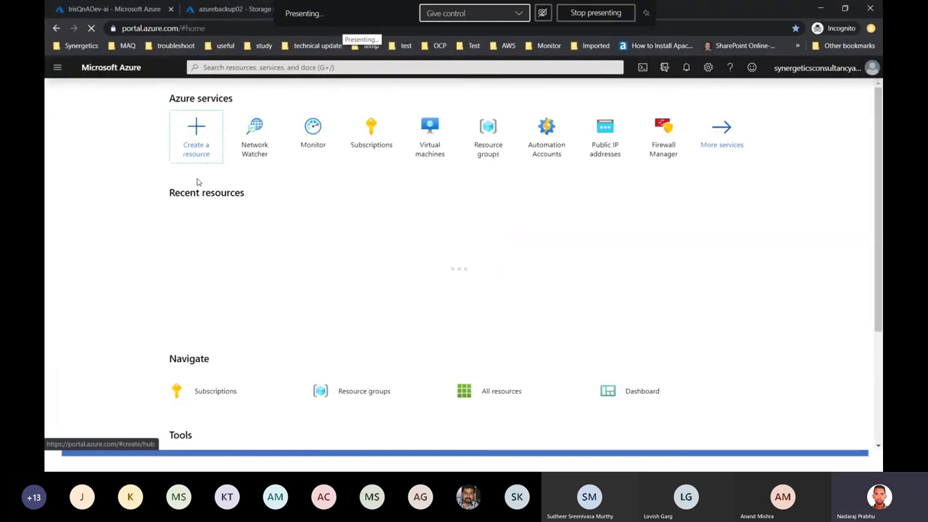
Open the IrisQnADev-ai Application Insights resource and look through the list of monitored applications.
left_click(199, 290)
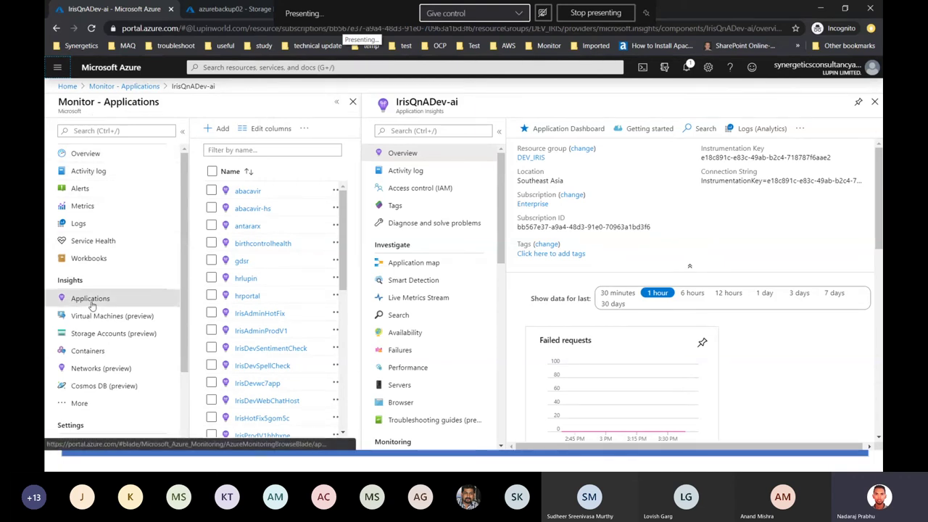
scroll(272, 206, "down", 1)
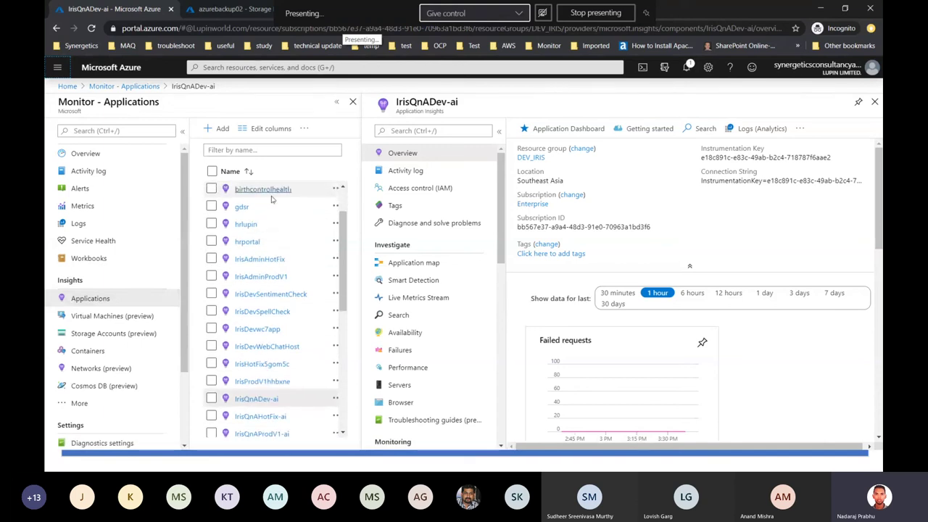
scroll(266, 431, "down", 1)
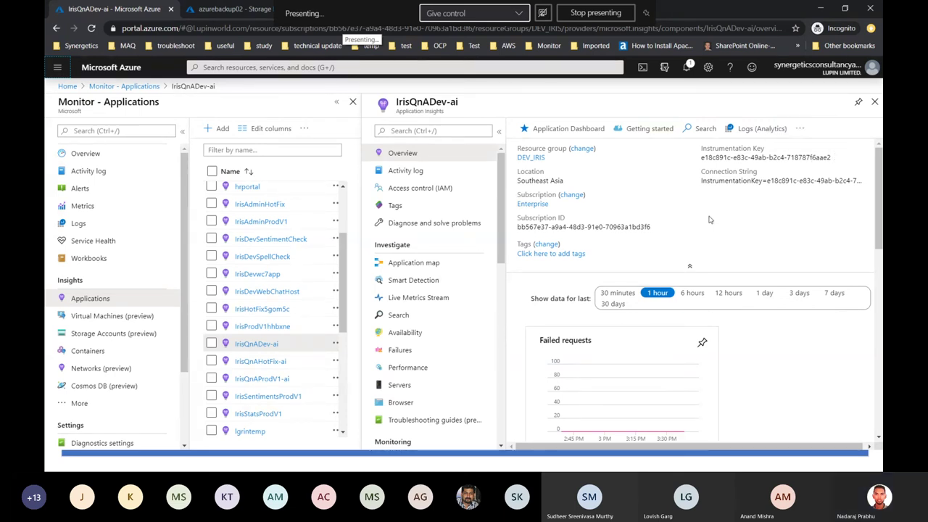
Examine the Failed requests and Server response time charts on the IrisQnADev-ai overview.
scroll(710, 220, "down", 4)
scroll(710, 221, "up", 4)
scroll(702, 217, "down", 2)
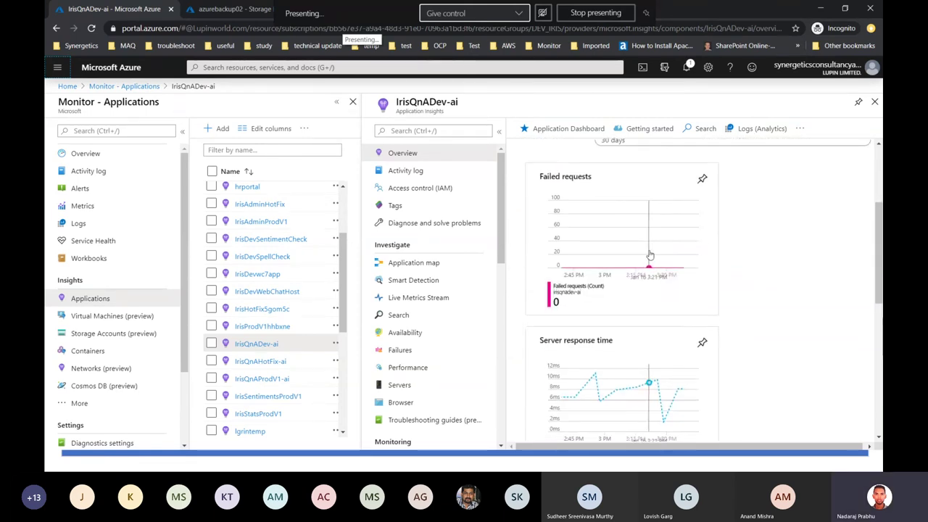
scroll(640, 252, "up", 1)
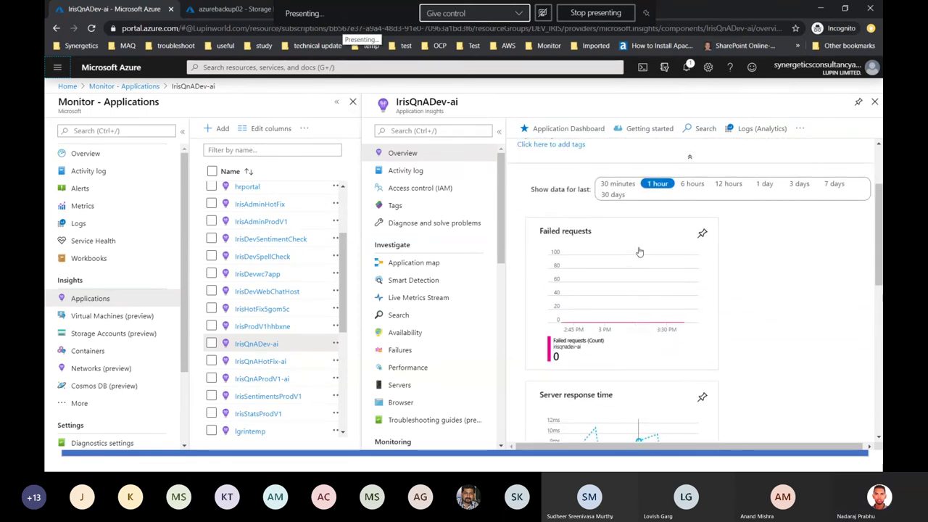
scroll(647, 266, "down", 2)
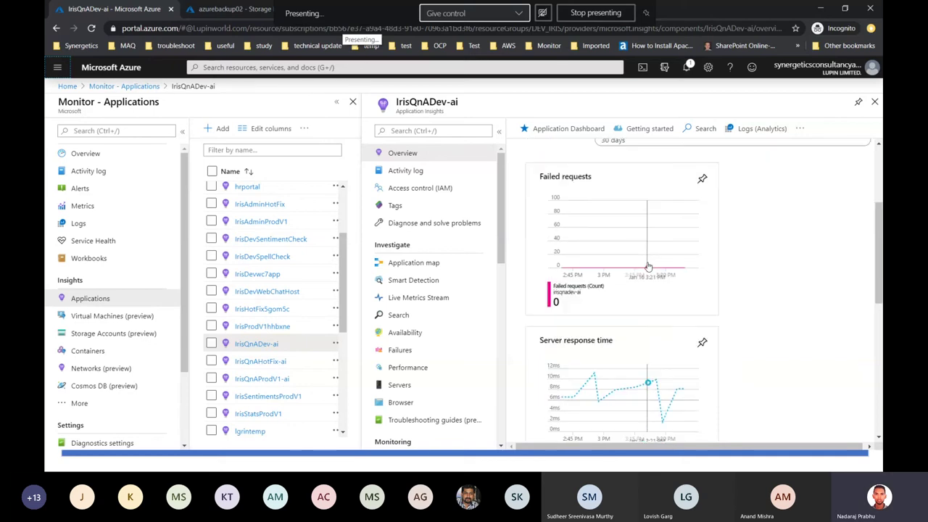
scroll(648, 266, "up", 3)
scroll(624, 261, "down", 1)
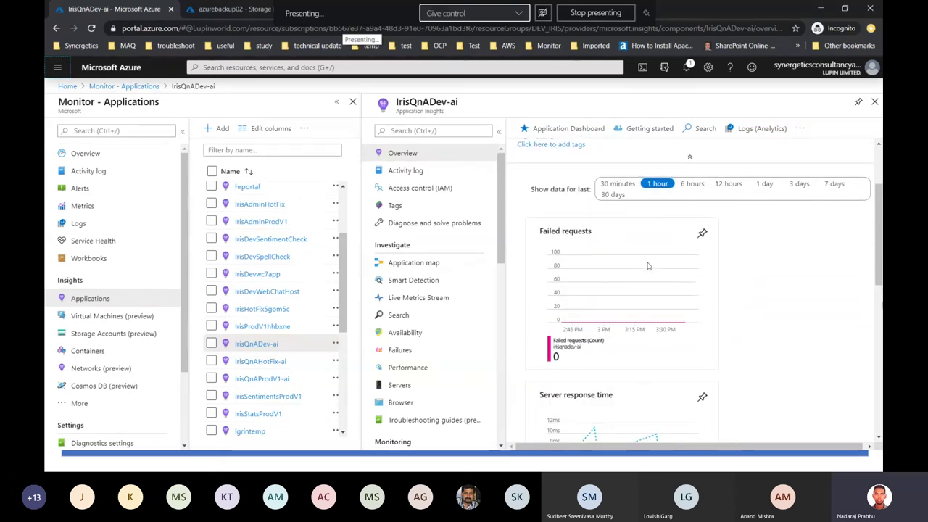
scroll(569, 254, "down", 1)
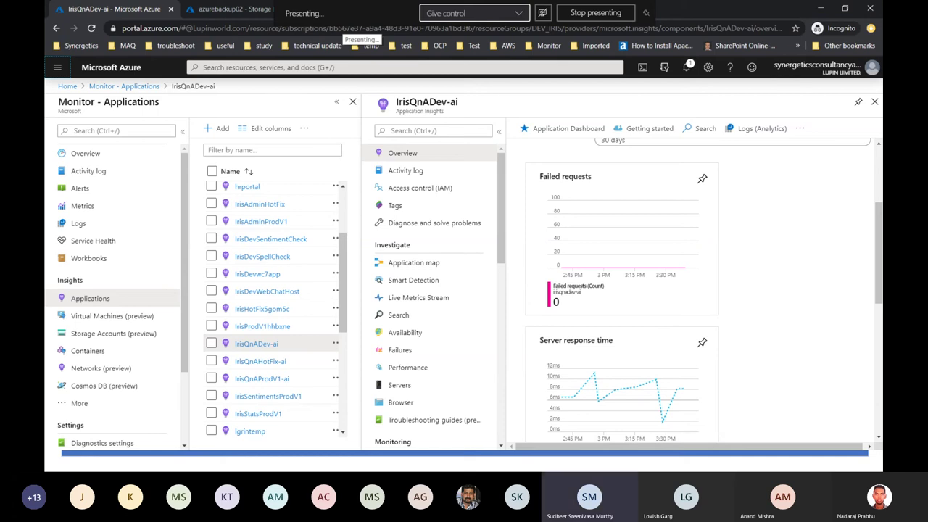
scroll(681, 259, "down", 2)
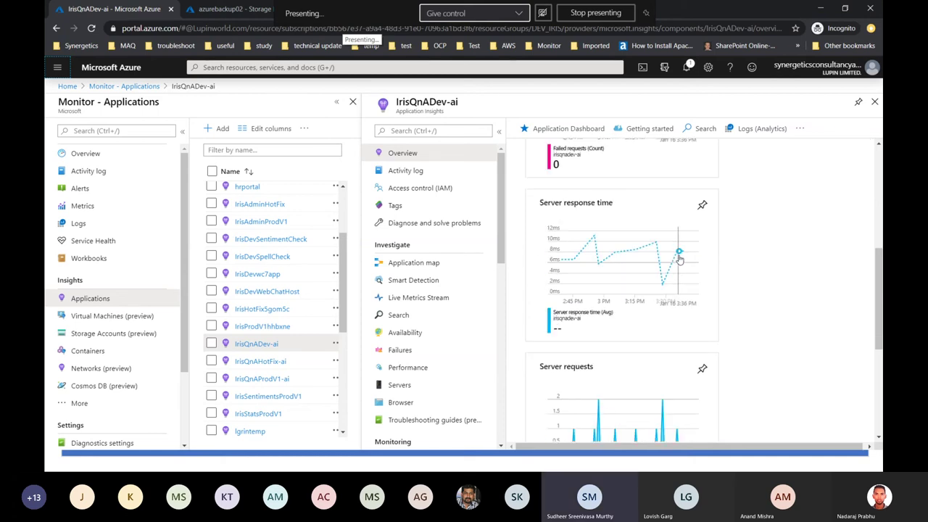
scroll(679, 259, "up", 4)
scroll(681, 259, "up", 1)
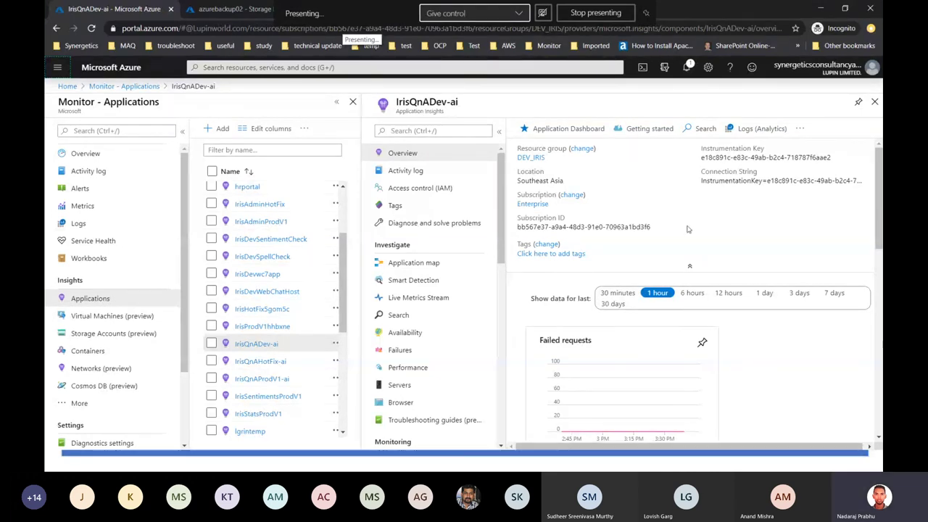
Open the Failures view from the Failed requests chart and look over its failed request count and operations.
scroll(606, 263, "down", 1)
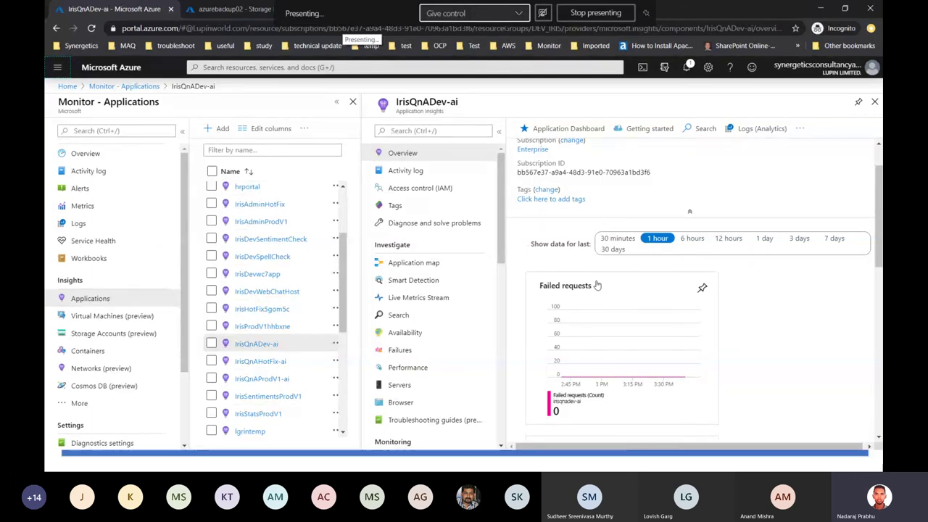
scroll(597, 285, "down", 1)
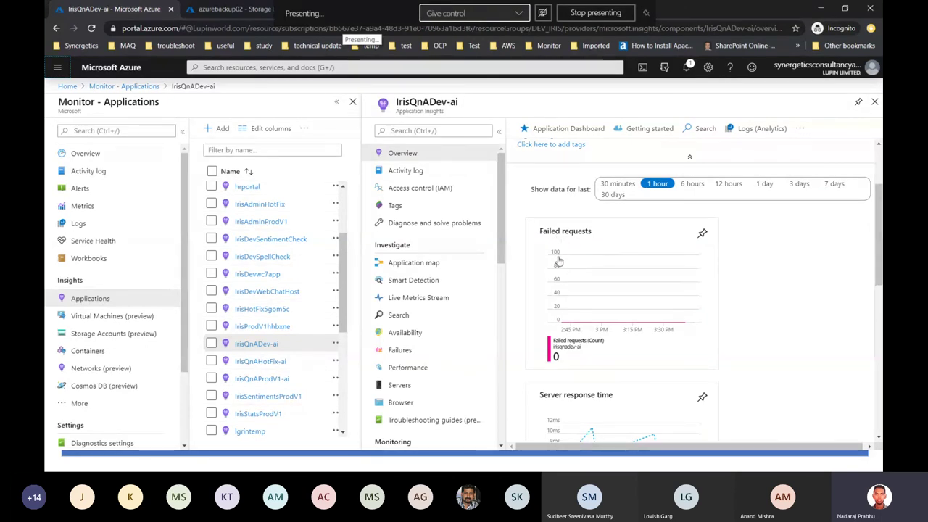
scroll(580, 258, "down", 1)
left_click(611, 209)
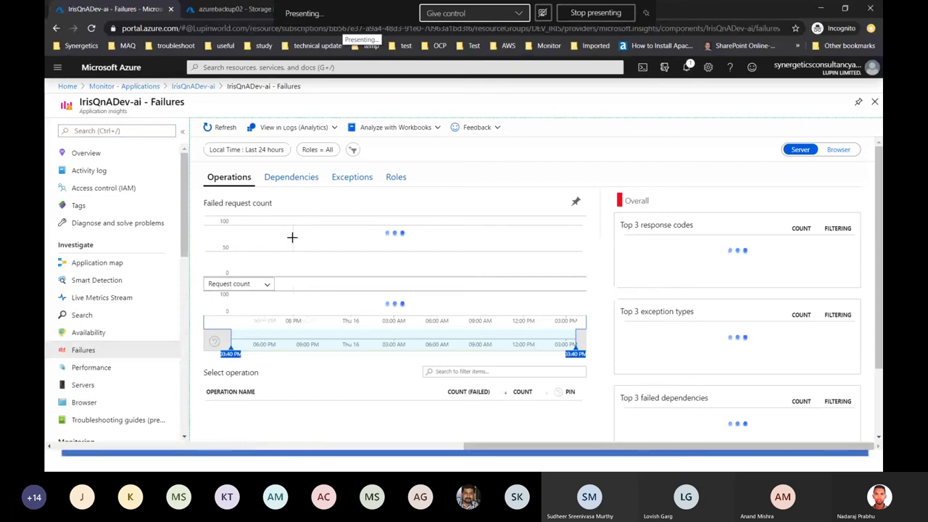
scroll(370, 232, "down", 1)
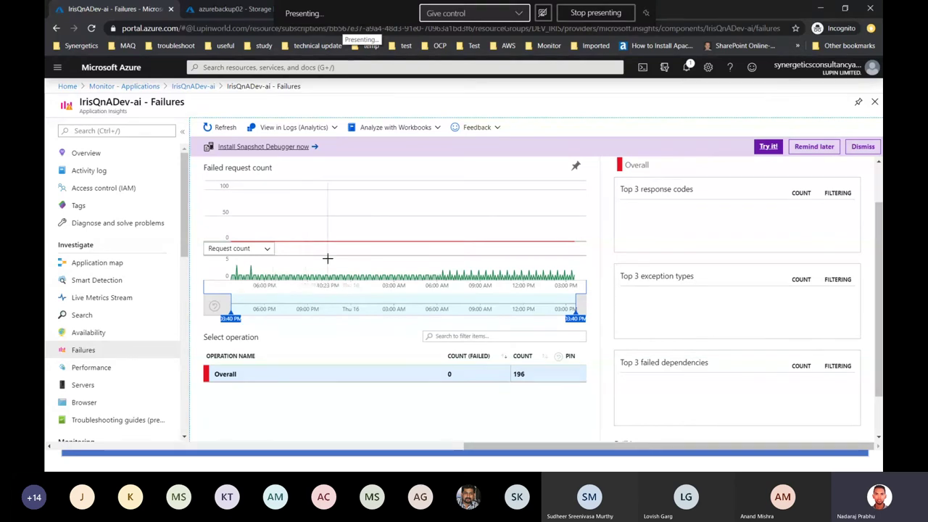
scroll(351, 262, "up", 1)
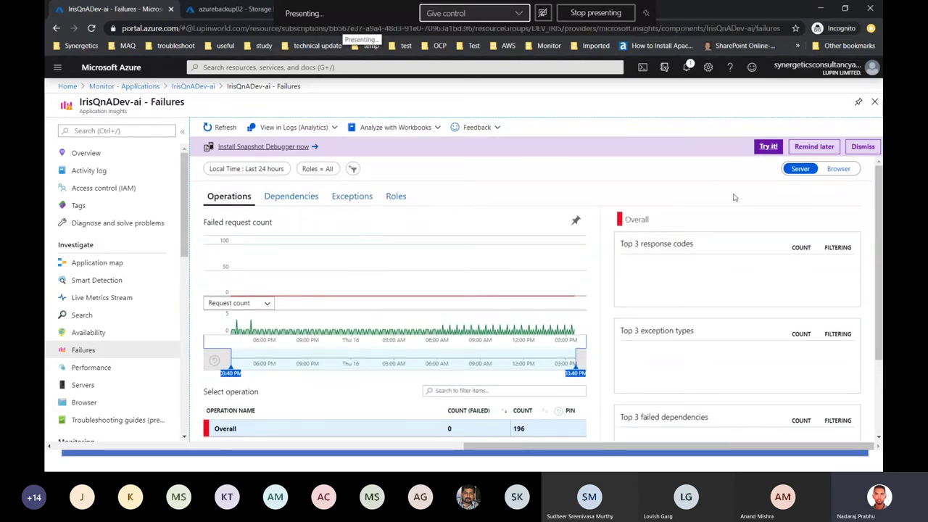
Check the time range choices of the Failures view, then review the operation list and the top 3 summaries.
left_click(270, 170)
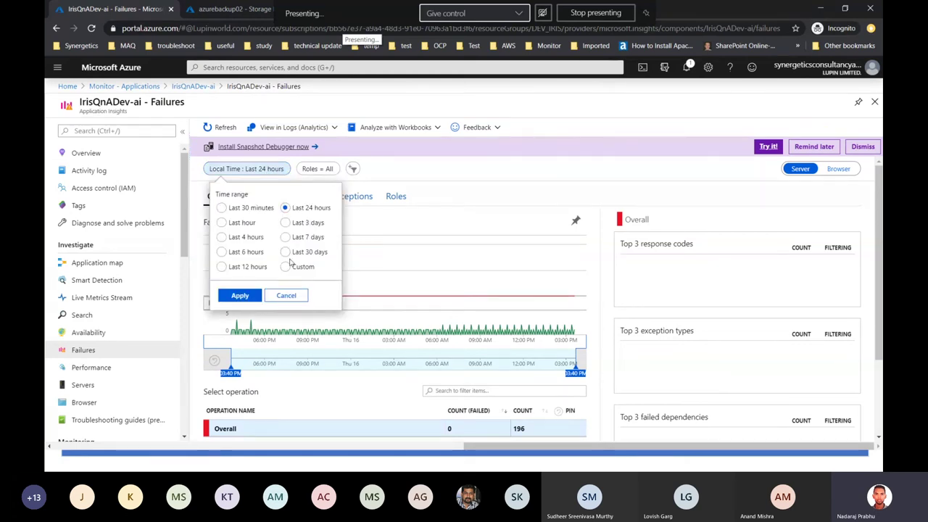
left_click(458, 169)
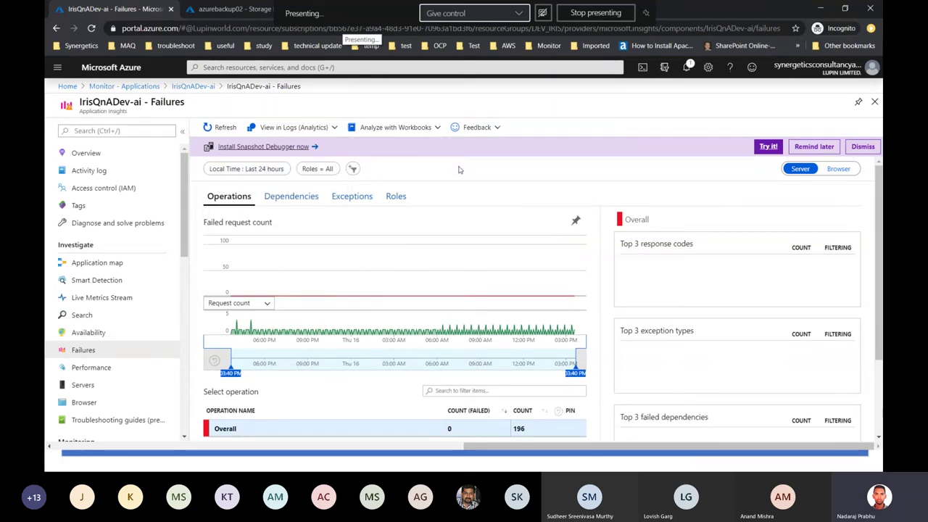
scroll(458, 169, "down", 1)
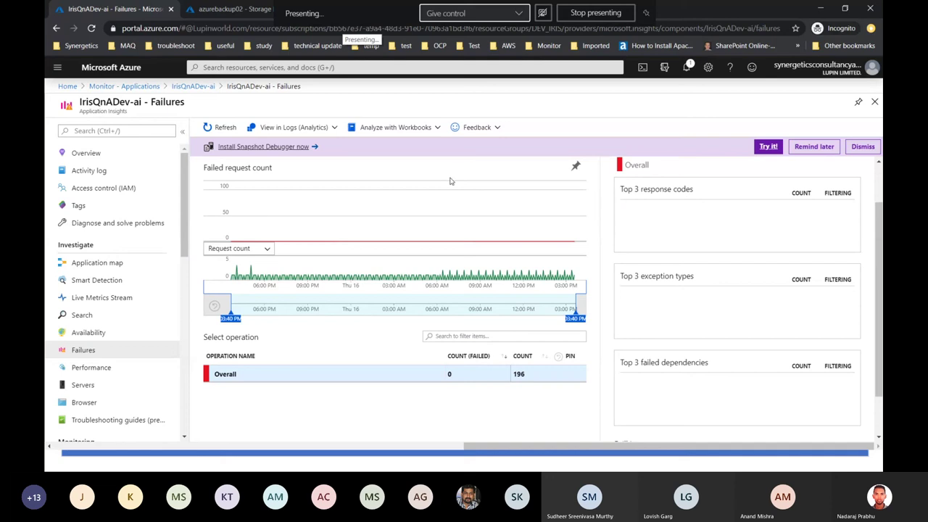
scroll(450, 181, "down", 1)
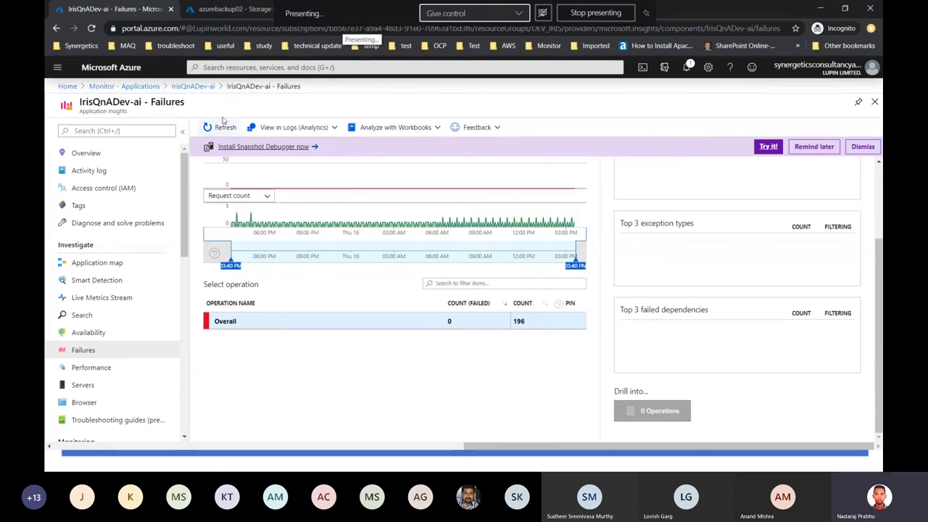
Return to the IrisQnADev-ai overview and examine the Server response time, Server requests and Availability charts.
left_click(193, 86)
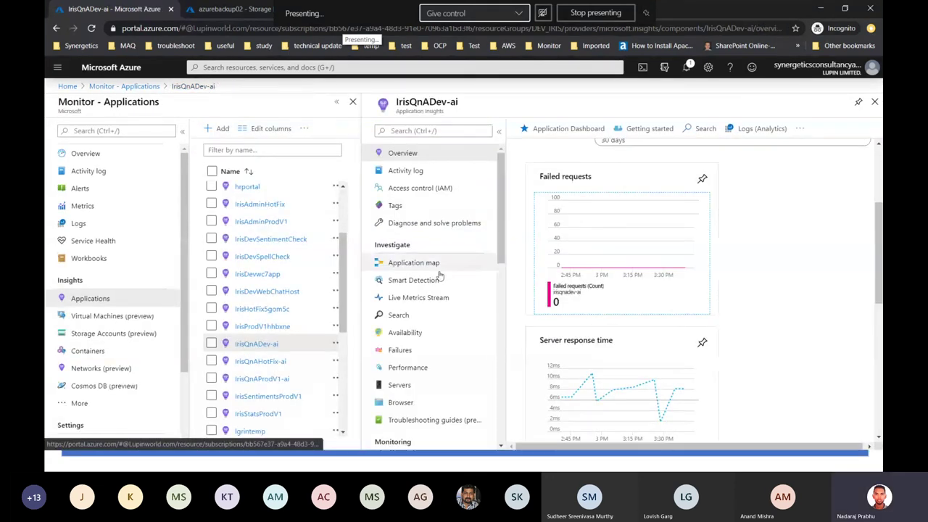
scroll(580, 261, "down", 1)
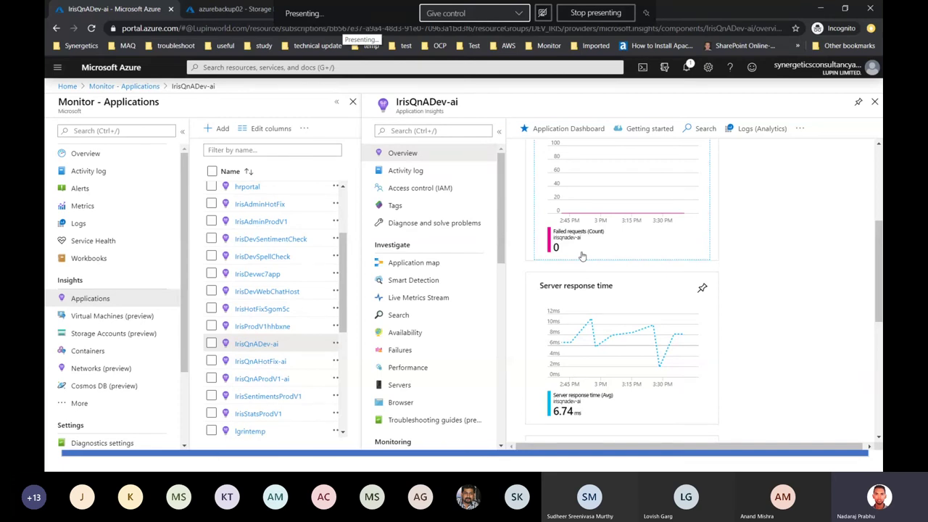
scroll(582, 256, "down", 1)
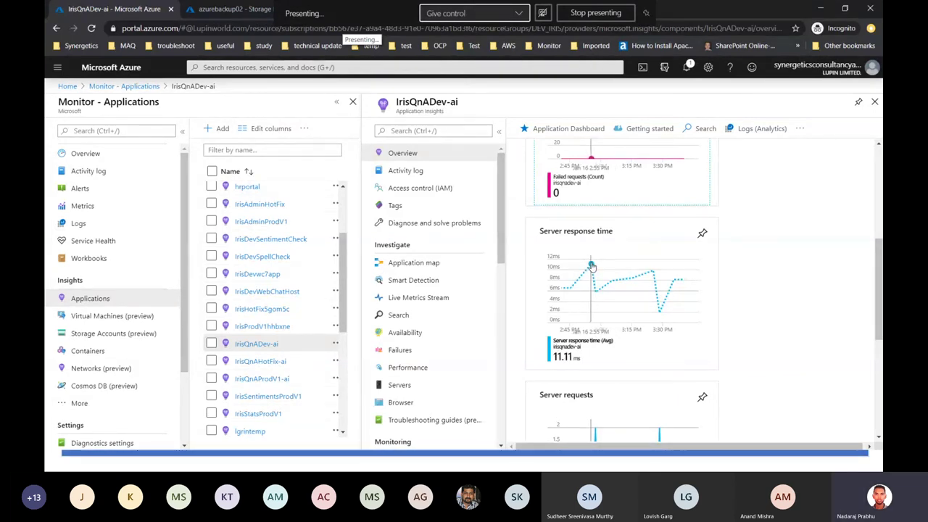
scroll(615, 266, "down", 3)
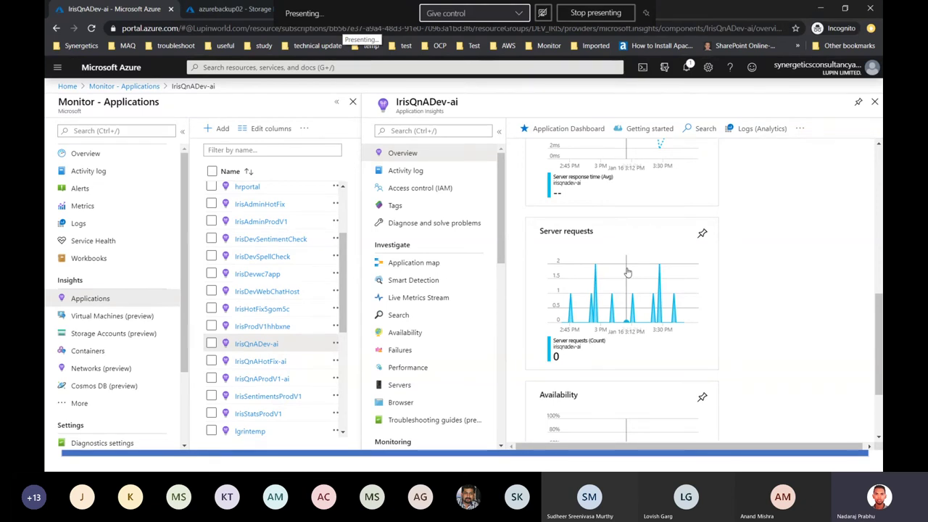
scroll(628, 273, "down", 2)
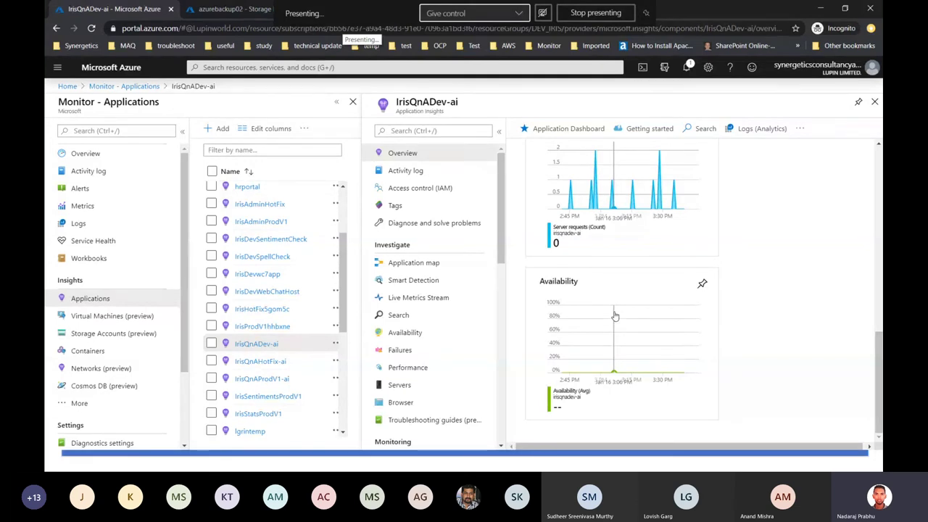
scroll(615, 316, "up", 10)
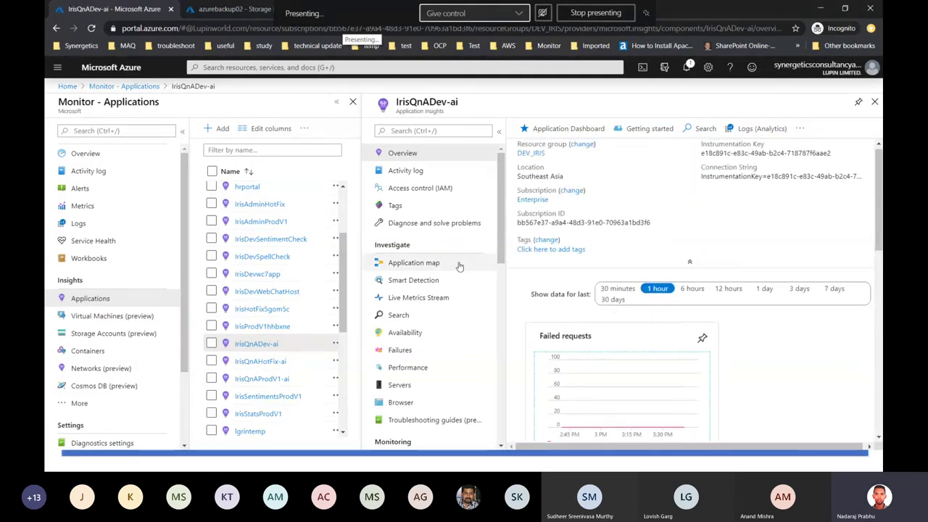
scroll(581, 323, "down", 2)
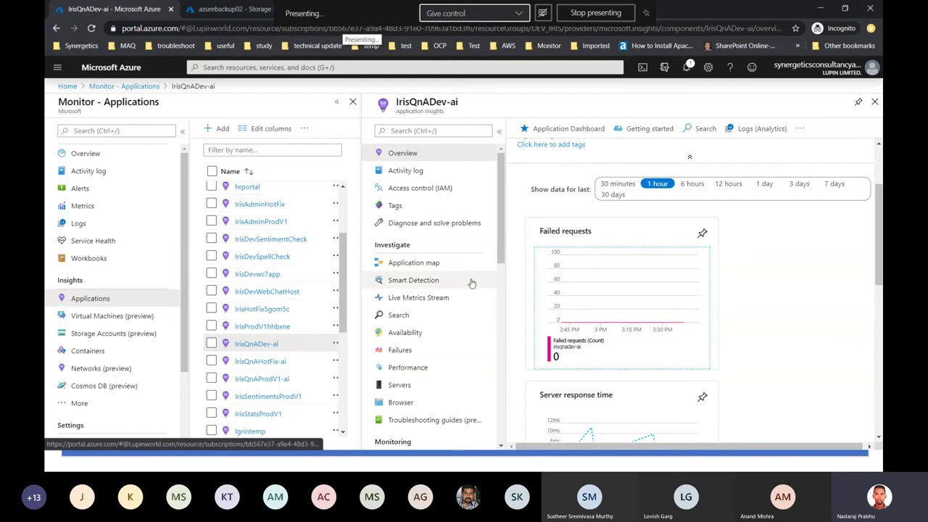
Open the Application map of IrisQnADev-ai and collapse the Monitor pane and the resource menu to widen the map.
left_click(438, 266)
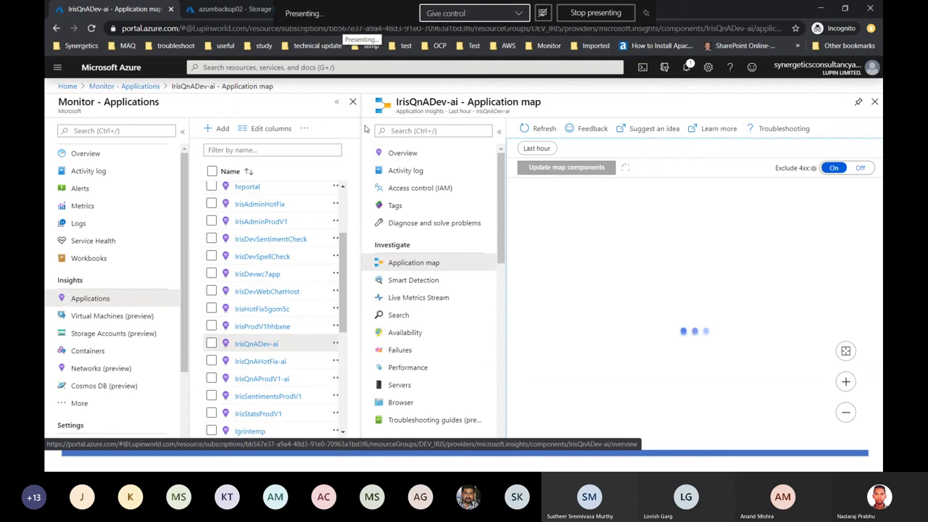
left_click(337, 103)
left_click(199, 131)
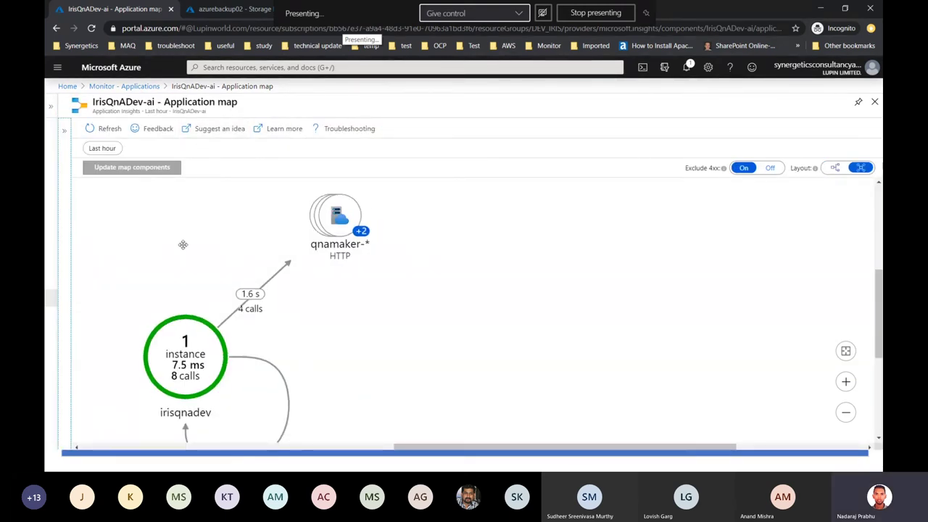
Show the details of the qnamaker-* HTTP node on the application map, including its group members and slowest calls.
left_click_drag(371, 338, 393, 323)
mouse_move(352, 224)
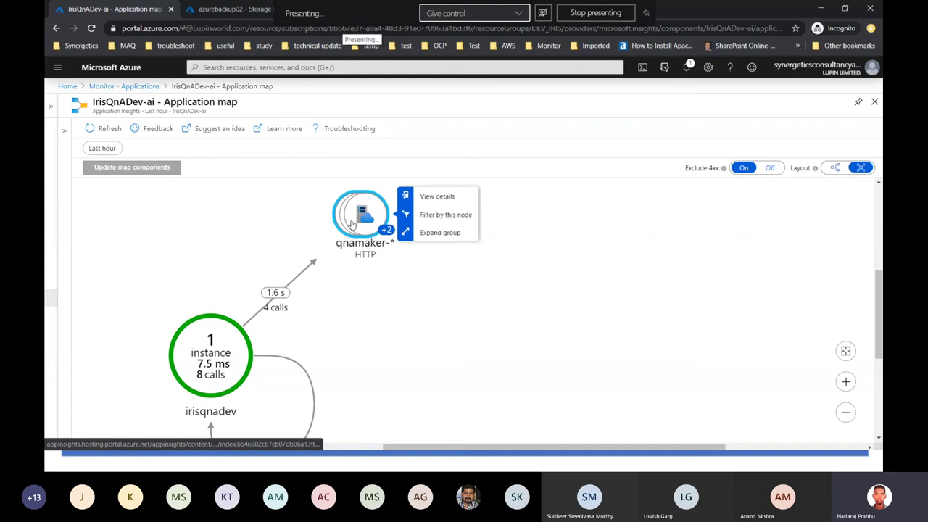
left_click(355, 228)
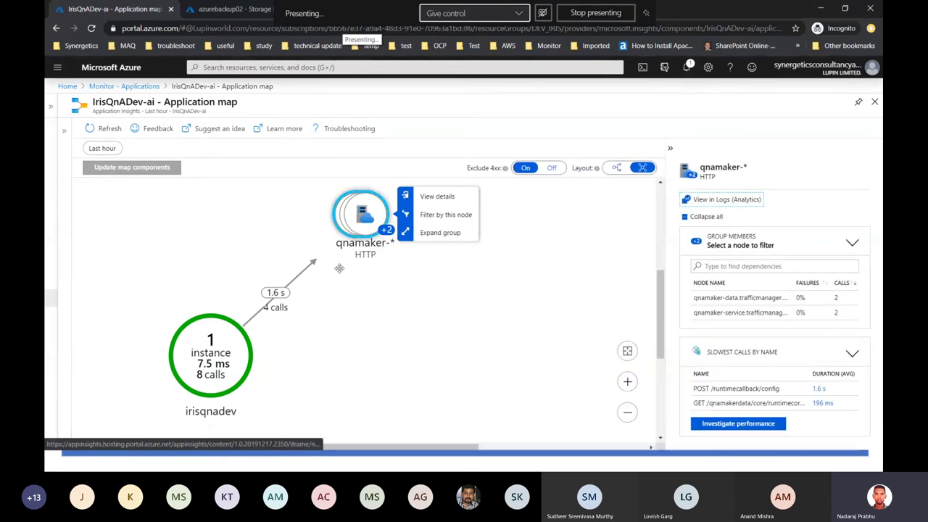
mouse_move(217, 370)
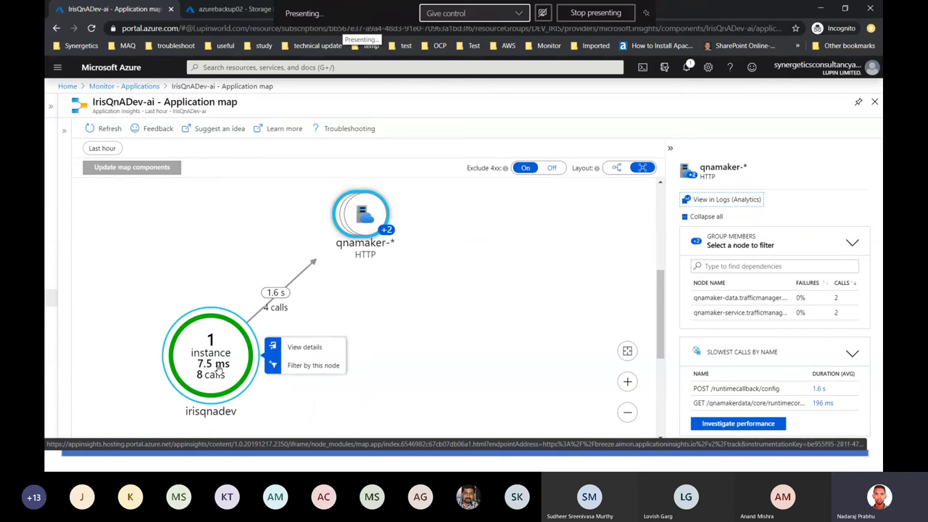
mouse_move(390, 219)
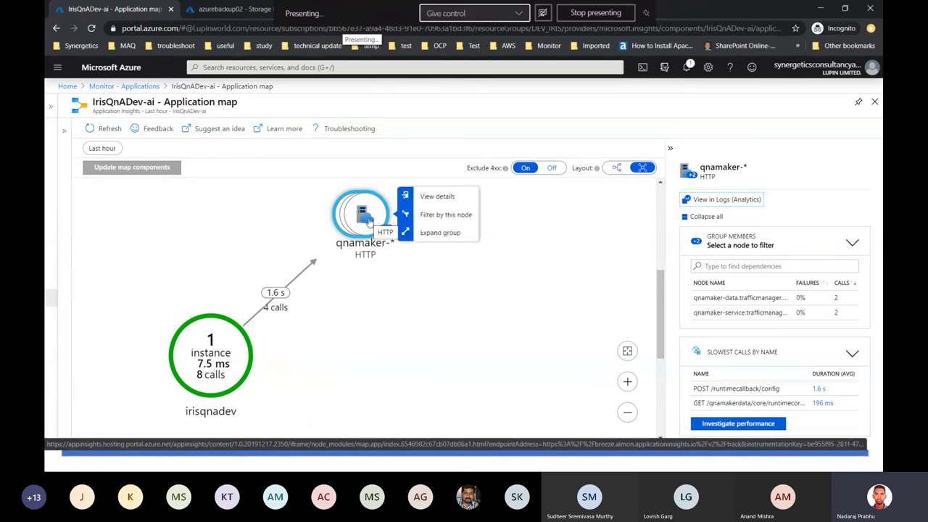
left_click(438, 196)
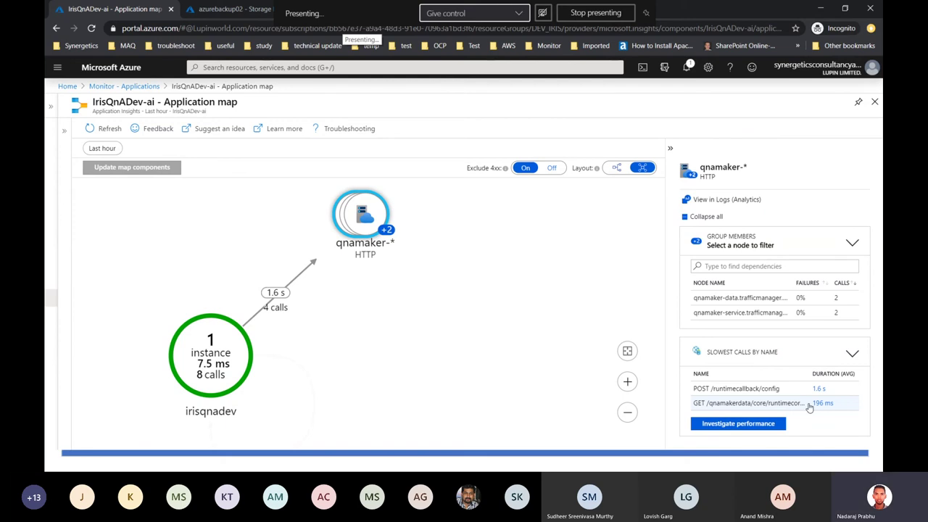
Investigate the performance of the qnamaker-* node and review its dependency response times and duration distribution.
left_click(734, 425)
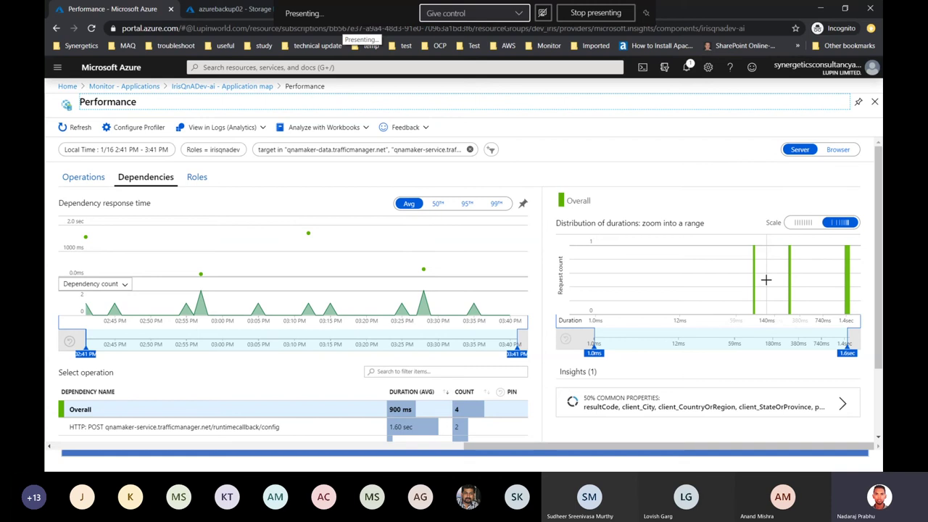
scroll(765, 279, "down", 1)
scroll(718, 225, "up", 1)
scroll(708, 238, "down", 1)
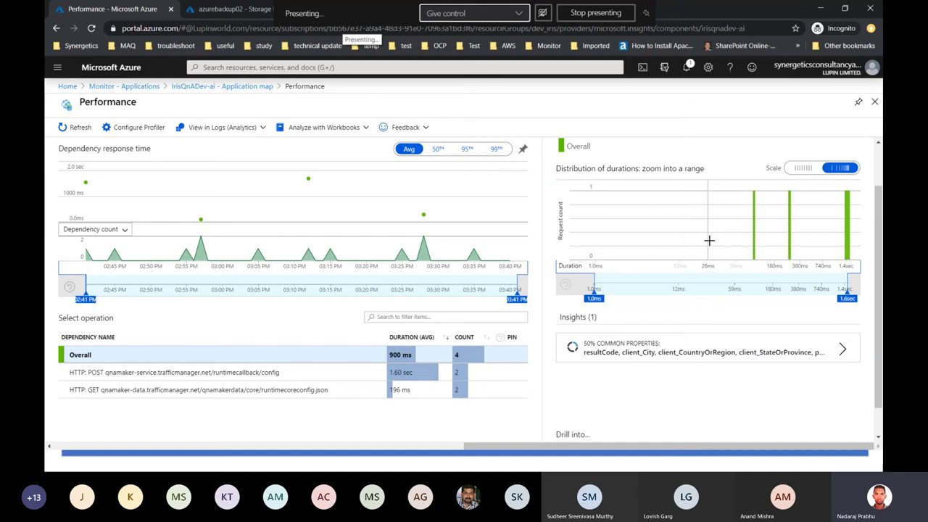
Expand the common properties insight of the qnamaker dependencies and read its result code, client location and role details.
left_click(843, 349)
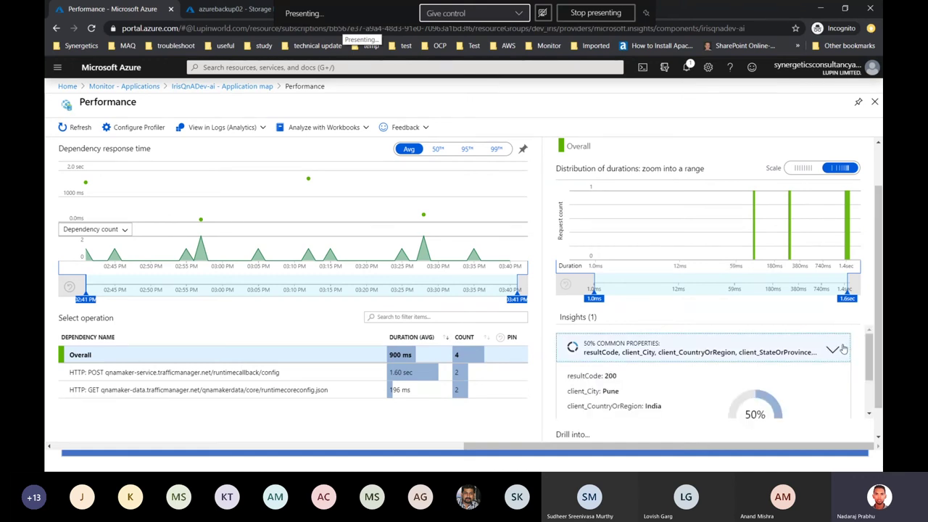
scroll(839, 350, "down", 3)
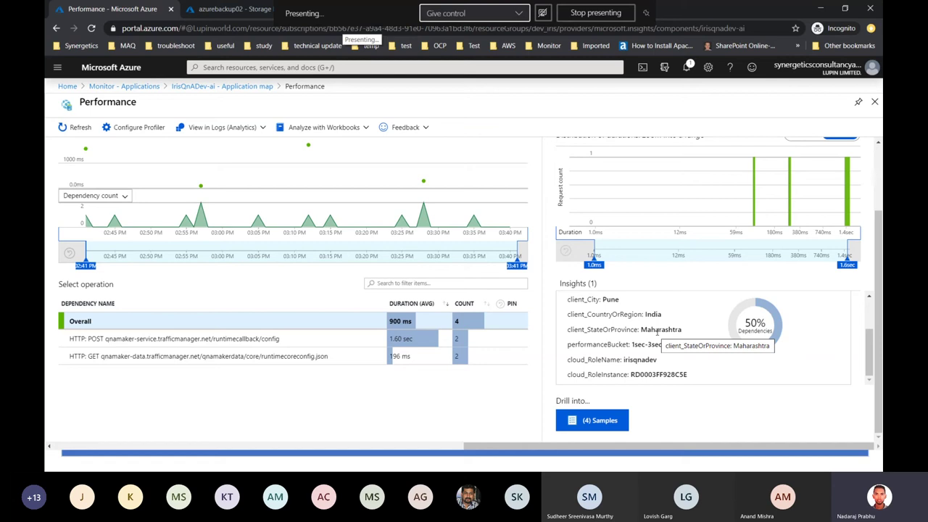
scroll(658, 331, "up", 3)
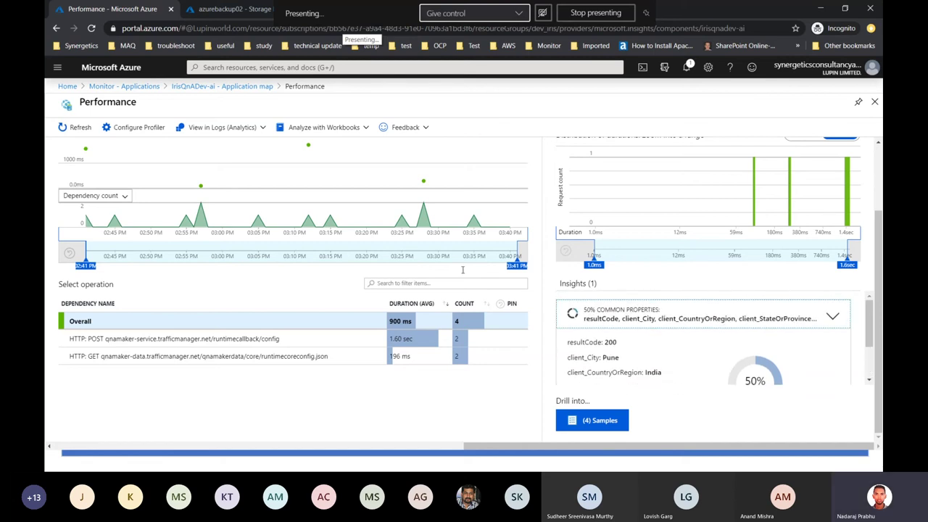
Return to the monitored applications list, reopen IrisQnADev-ai and show its Smart Detection page.
left_click(263, 87)
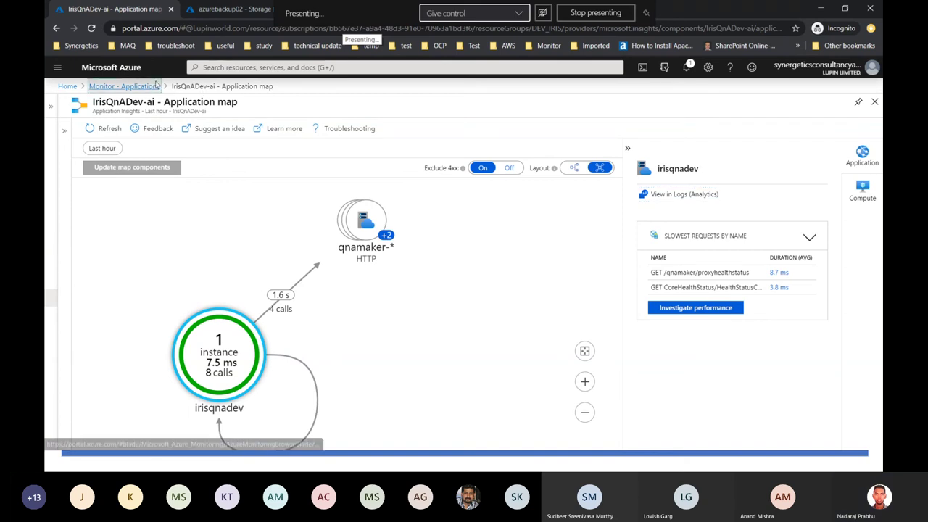
left_click(124, 87)
left_click(257, 372)
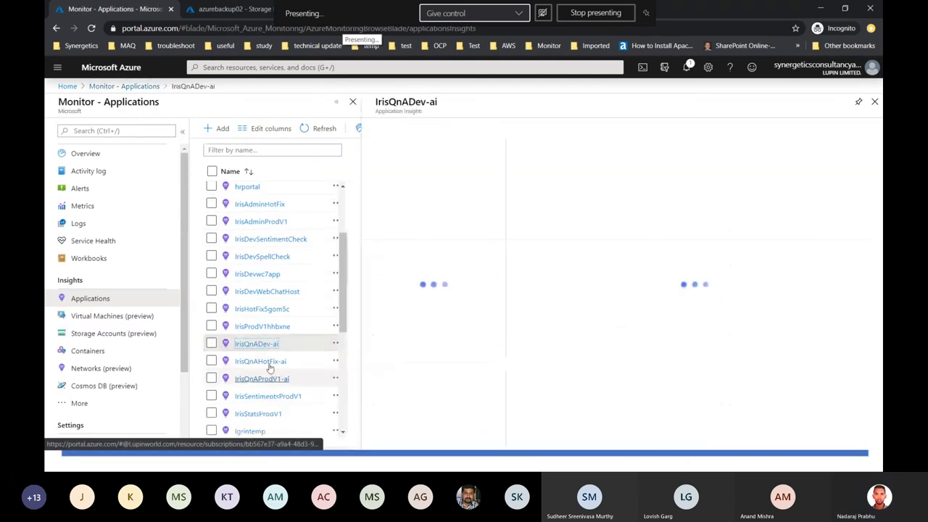
left_click(430, 283)
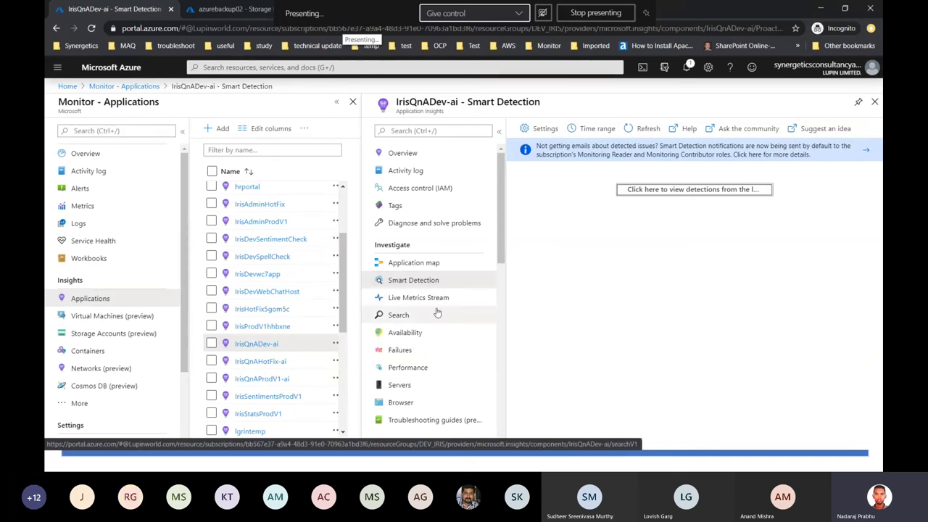
Open the Live Metrics Stream of IrisQnADev-ai and examine the request, health and server metrics and the sample telemetry.
left_click(431, 303)
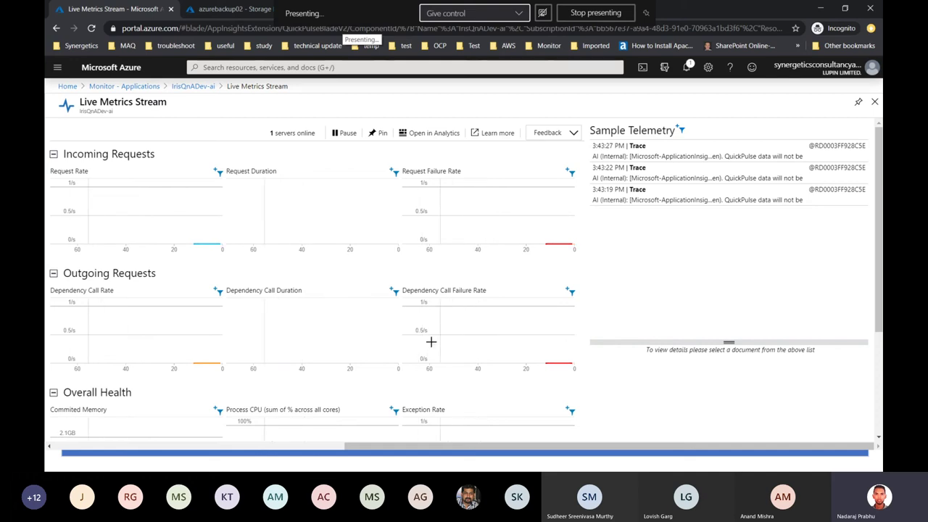
scroll(156, 310, "down", 2)
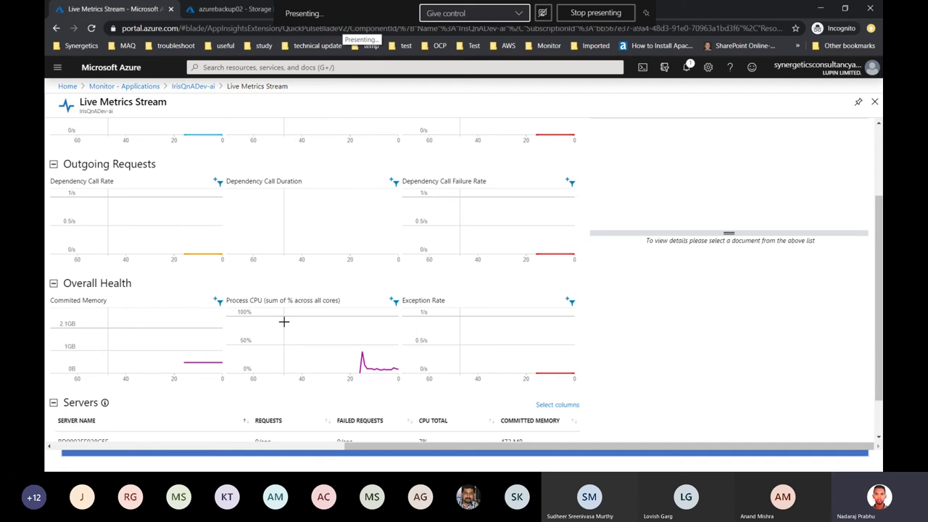
scroll(436, 336, "down", 1)
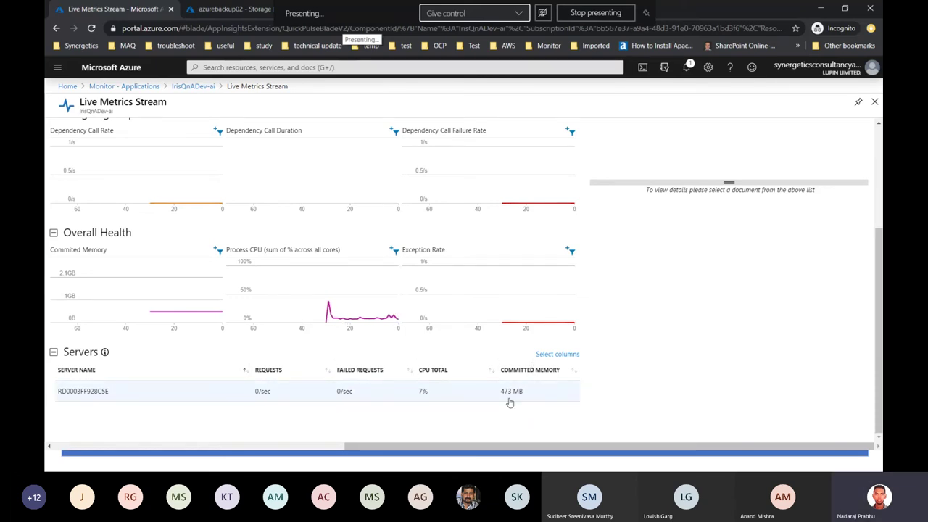
scroll(510, 402, "up", 3)
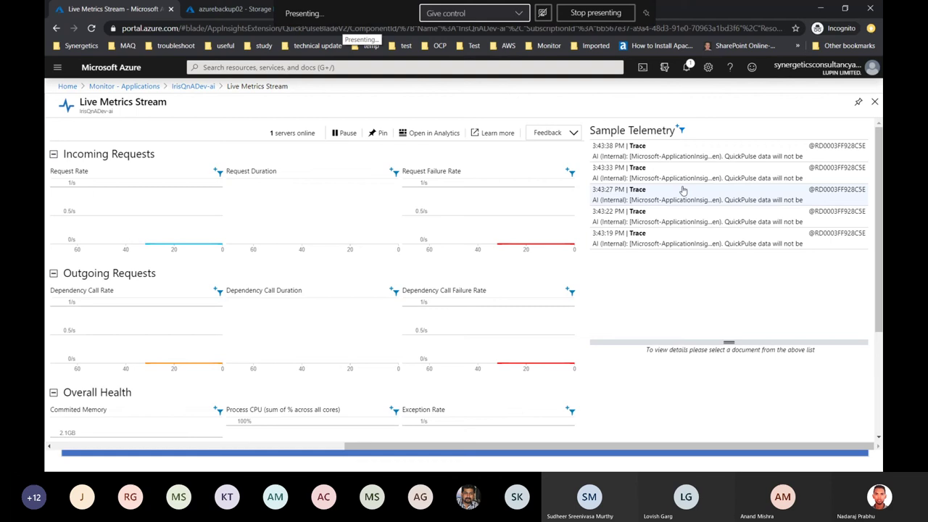
Review the operation durations and insights on the Performance page of IrisQnADev-ai and check its Browser page.
left_click(193, 86)
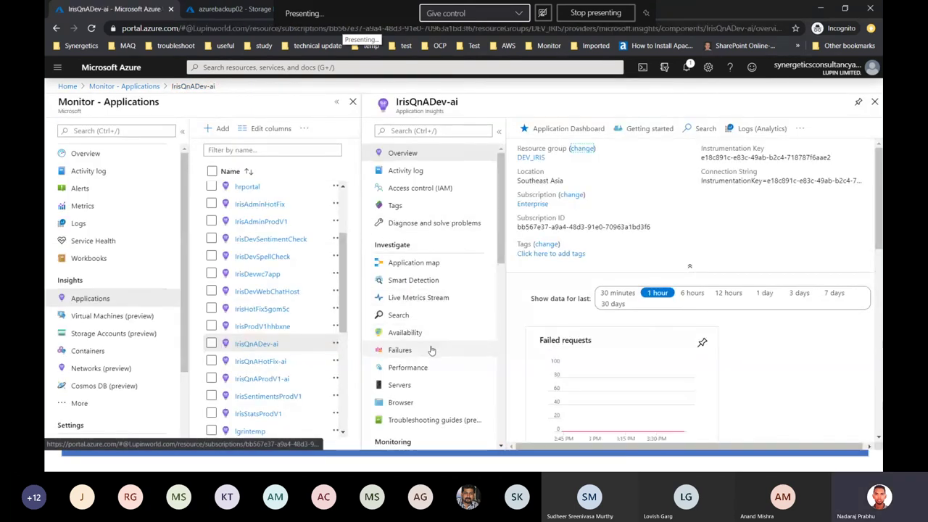
left_click(428, 365)
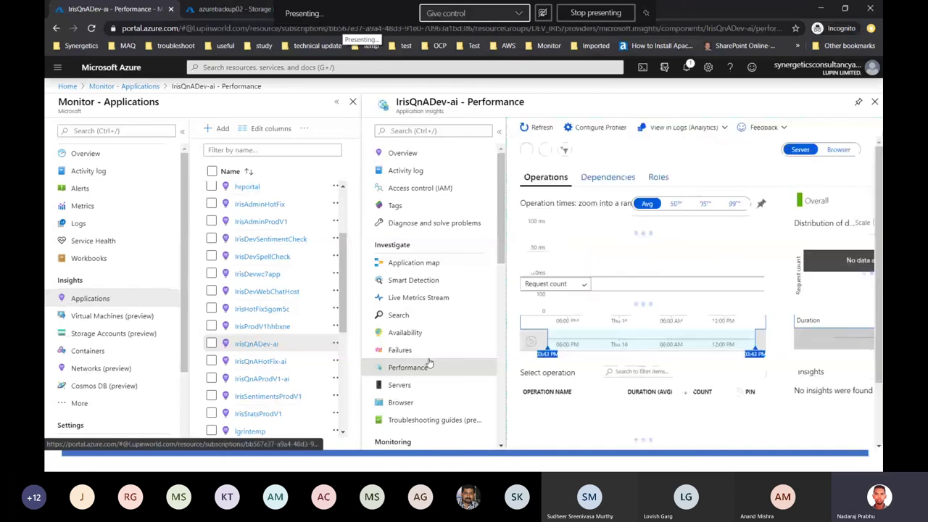
scroll(551, 377, "down", 1)
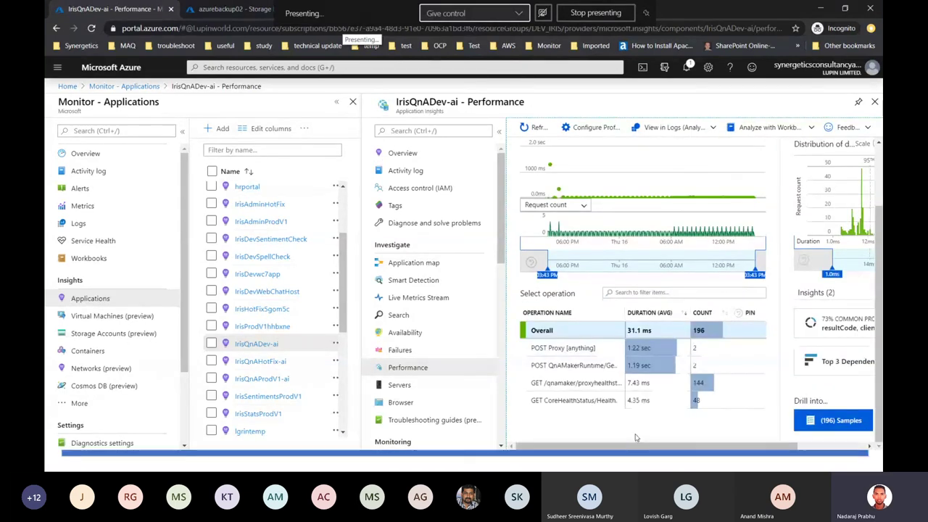
left_click_drag(625, 453, 698, 443)
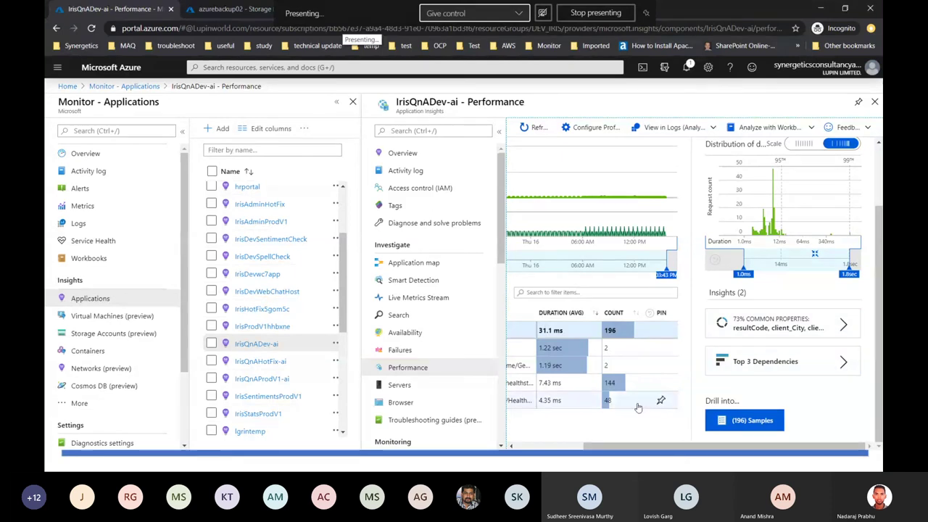
left_click(444, 405)
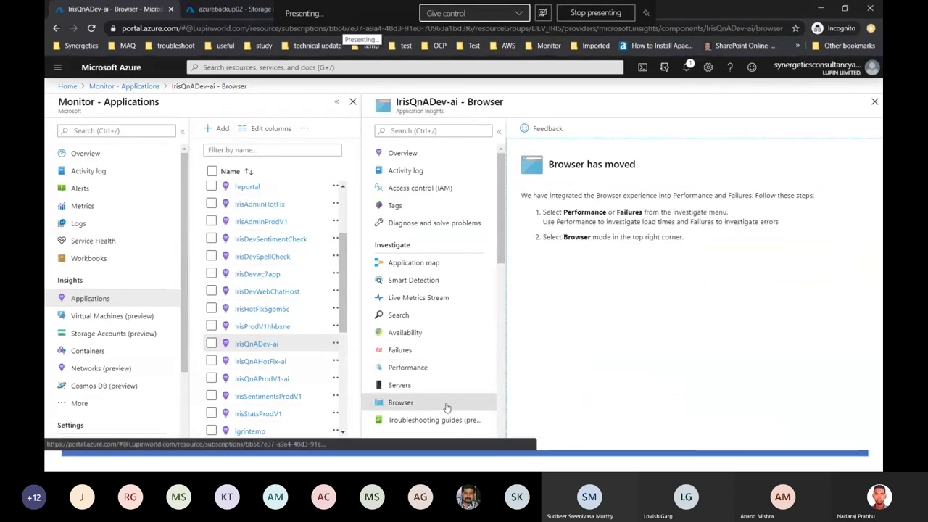
scroll(435, 326, "down", 3)
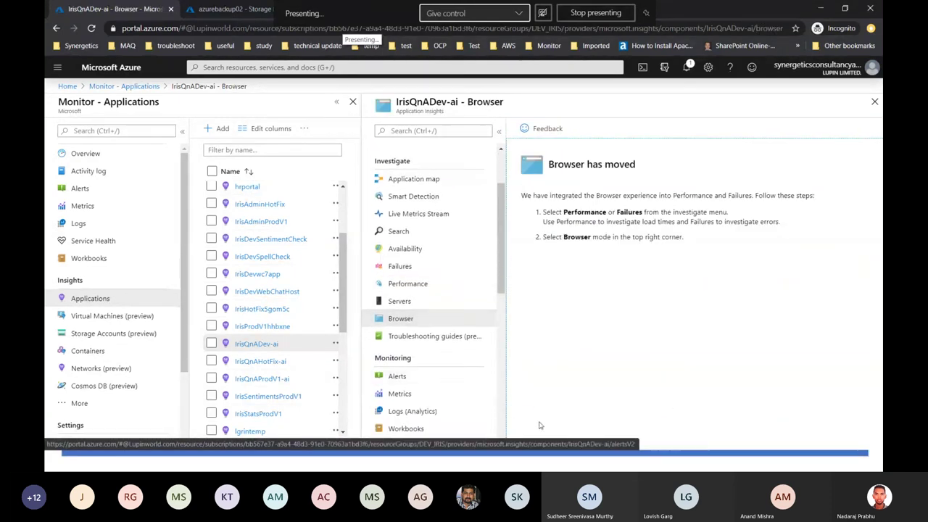
Go back to the portal home page and open the dashboard view.
left_click(70, 86)
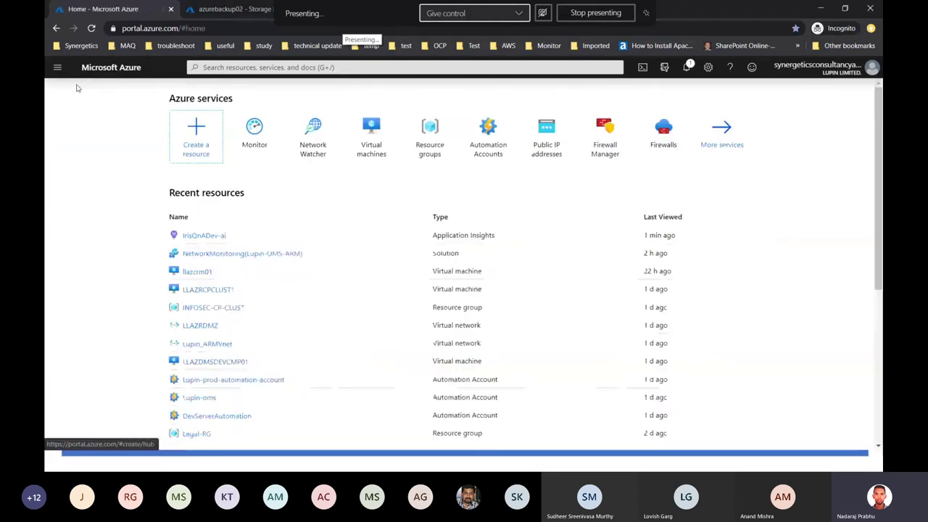
left_click(57, 71)
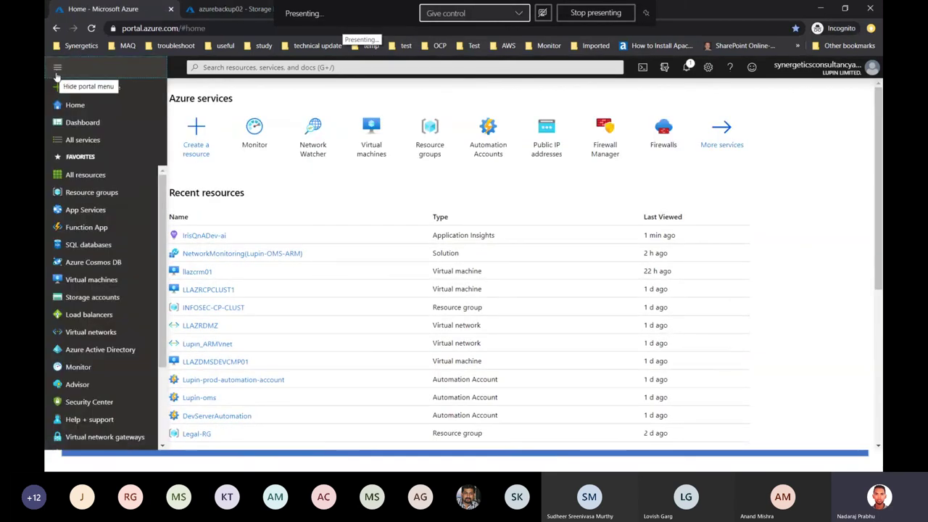
left_click(81, 122)
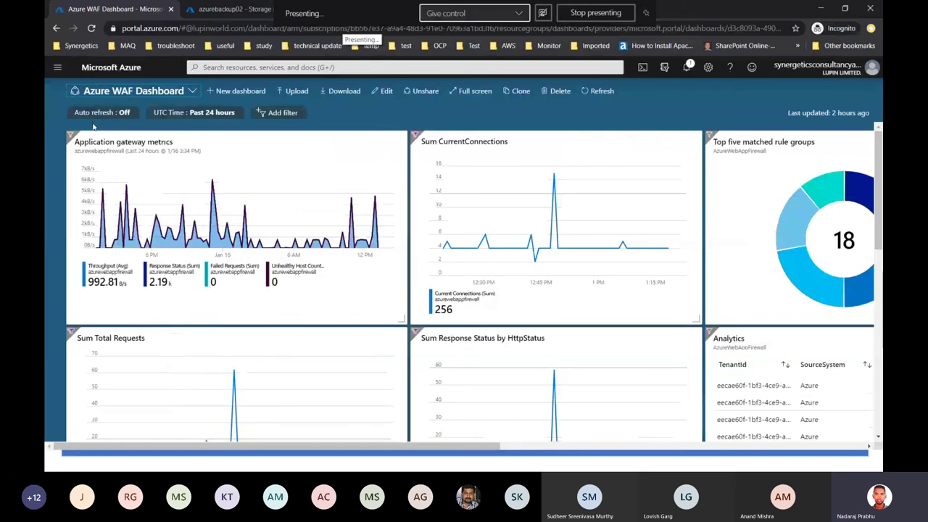
Switch to the IrisDevSpellCheck Dashboard and review its usage, reliability, responsiveness and browser charts.
left_click(133, 91)
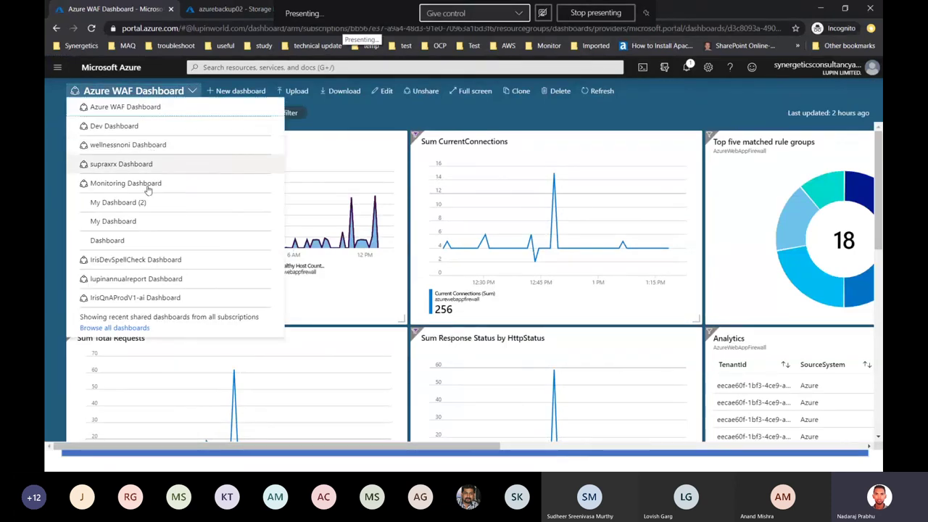
left_click(153, 261)
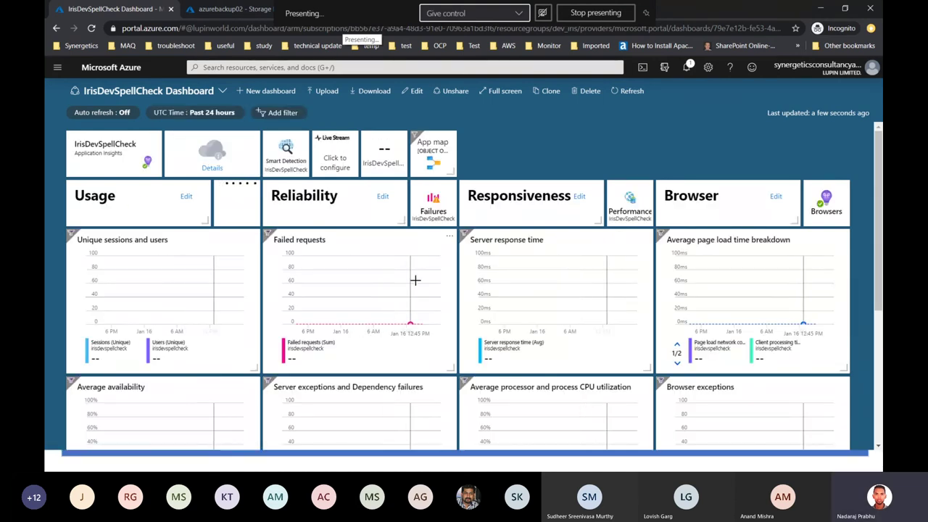
scroll(421, 282, "down", 1)
scroll(435, 283, "down", 3)
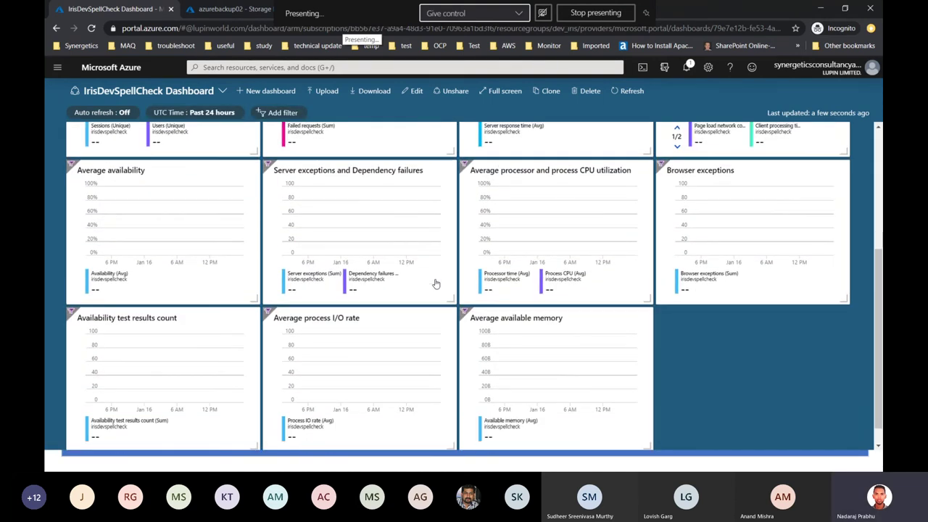
scroll(435, 283, "up", 4)
scroll(436, 284, "up", 1)
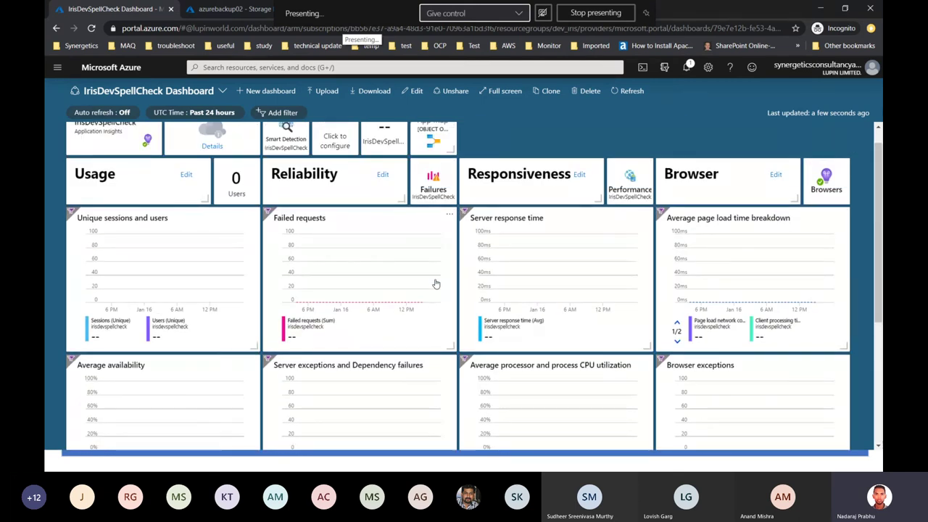
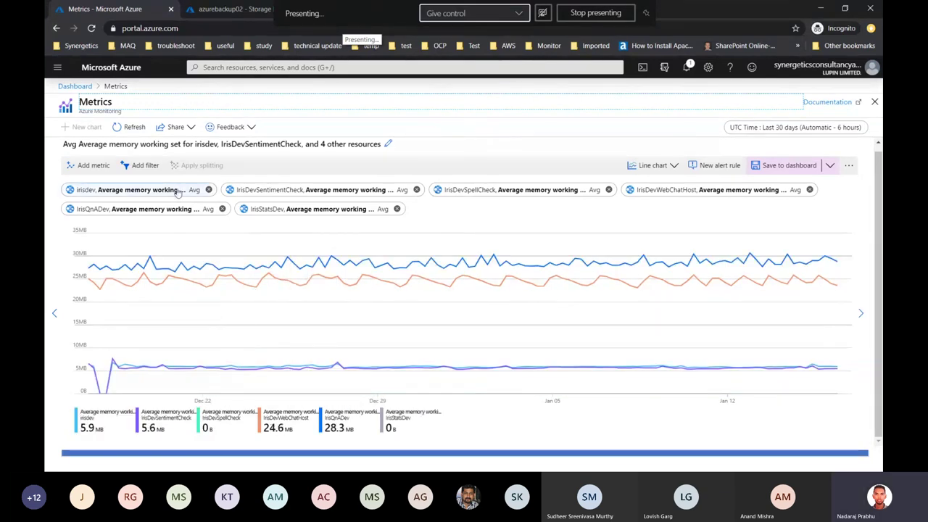
Open the irisdev metric of the average memory working set chart for editing and look through the available App Service metrics.
left_click(138, 189)
left_click(290, 198)
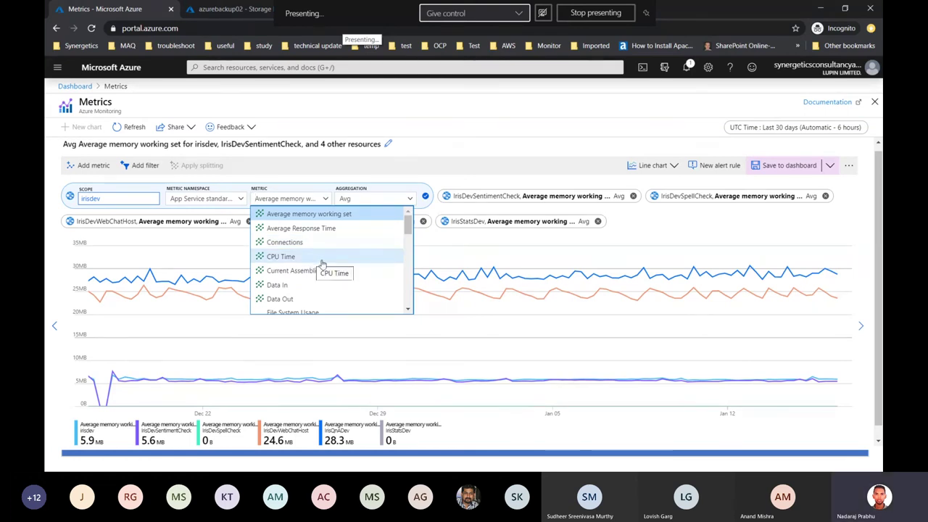
scroll(343, 277, "down", 1)
scroll(341, 274, "down", 1)
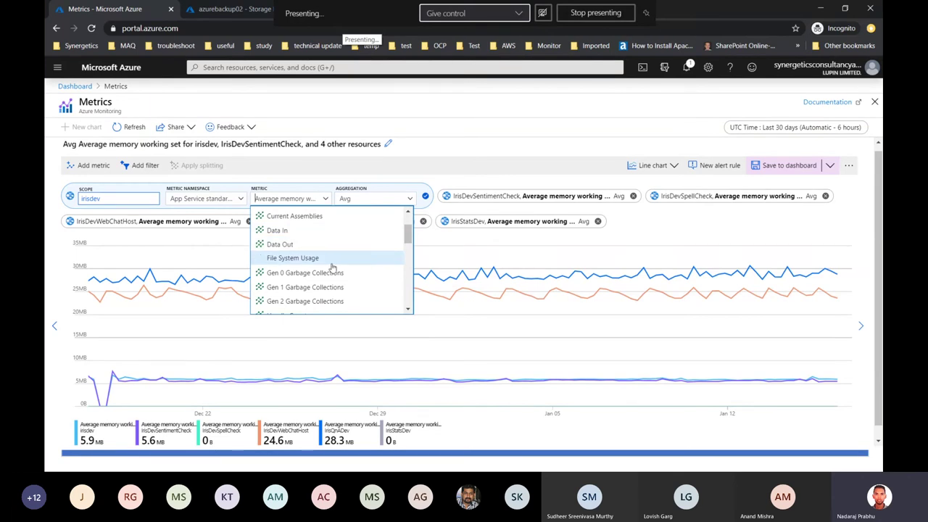
scroll(331, 240, "down", 1)
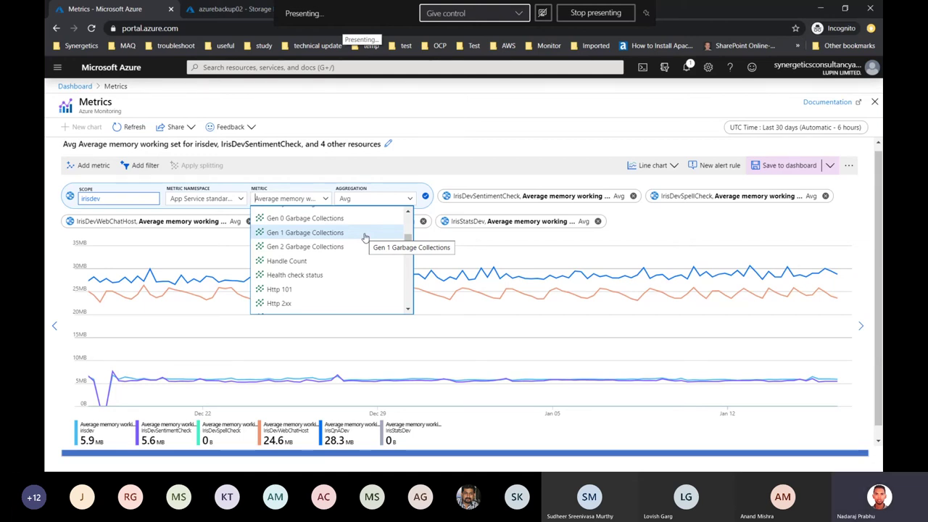
scroll(301, 221, "down", 2)
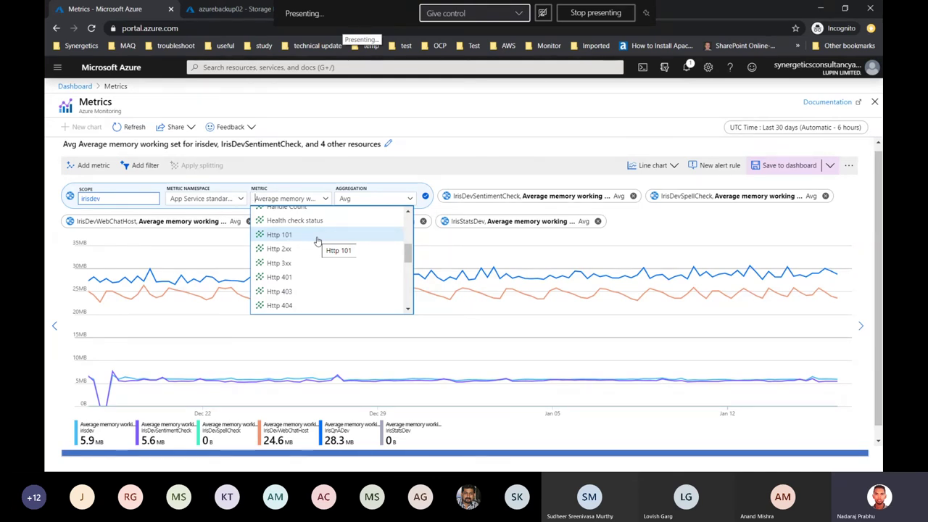
scroll(317, 242, "down", 2)
scroll(317, 242, "up", 2)
scroll(317, 241, "down", 3)
scroll(320, 251, "down", 1)
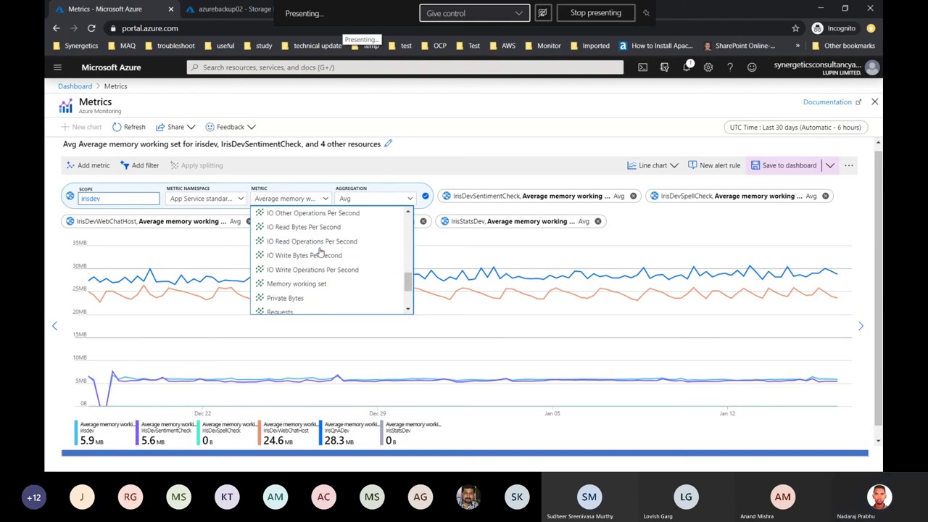
scroll(299, 241, "down", 2)
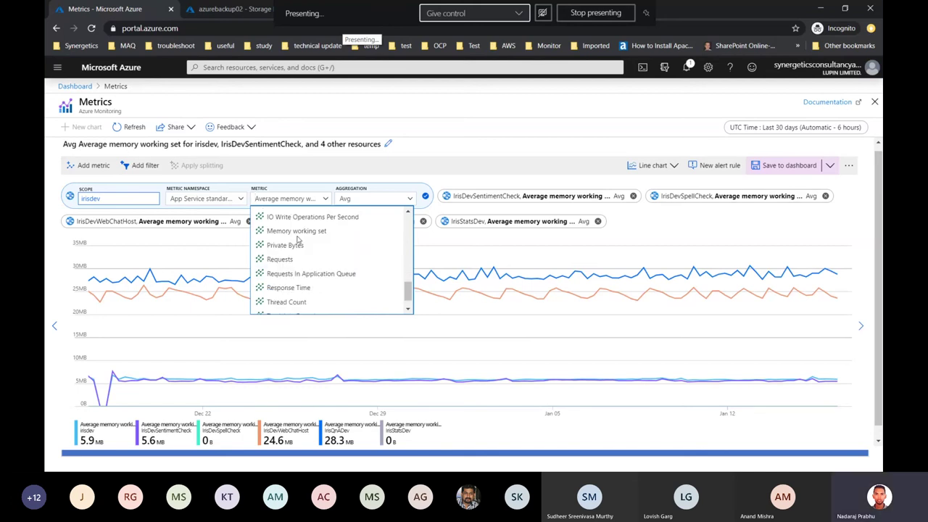
scroll(298, 240, "down", 1)
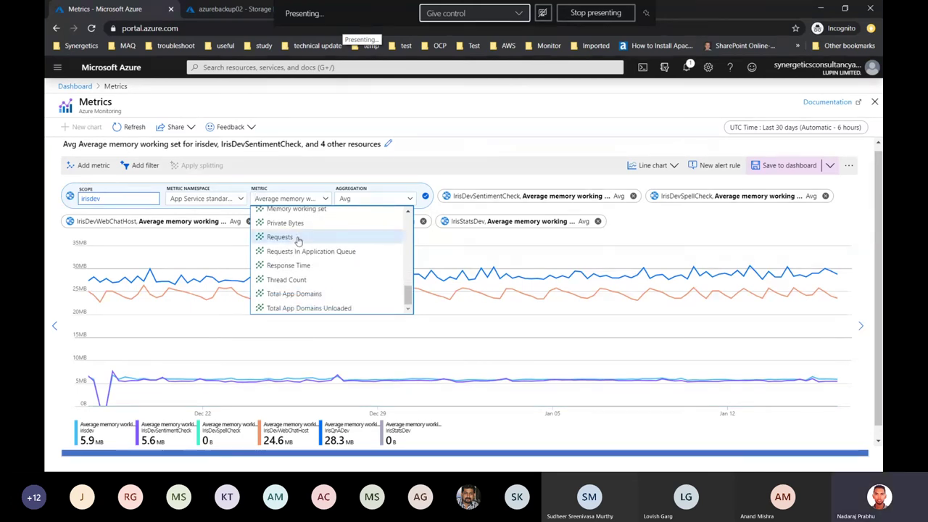
Return to the Dev Dashboard and review its web app, App Service plan and storage account charts.
left_click(87, 89)
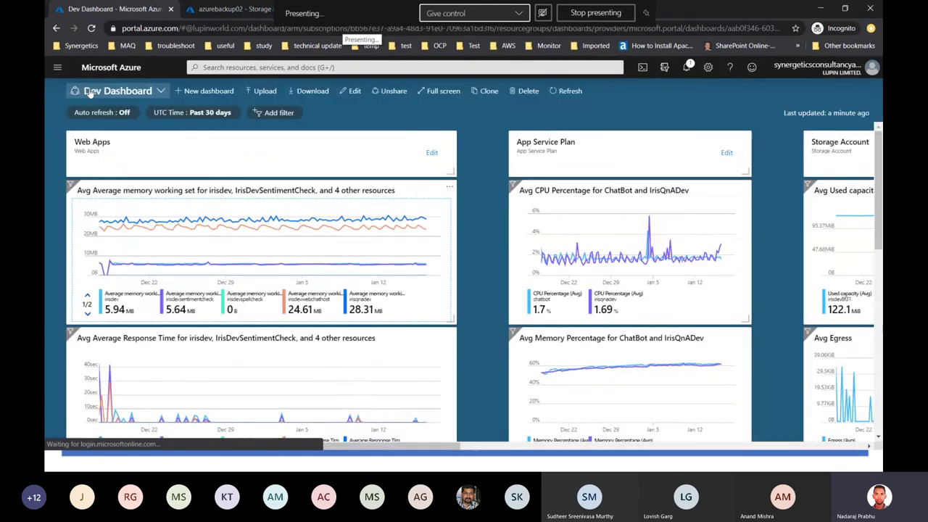
scroll(333, 235, "down", 1)
scroll(327, 243, "down", 3)
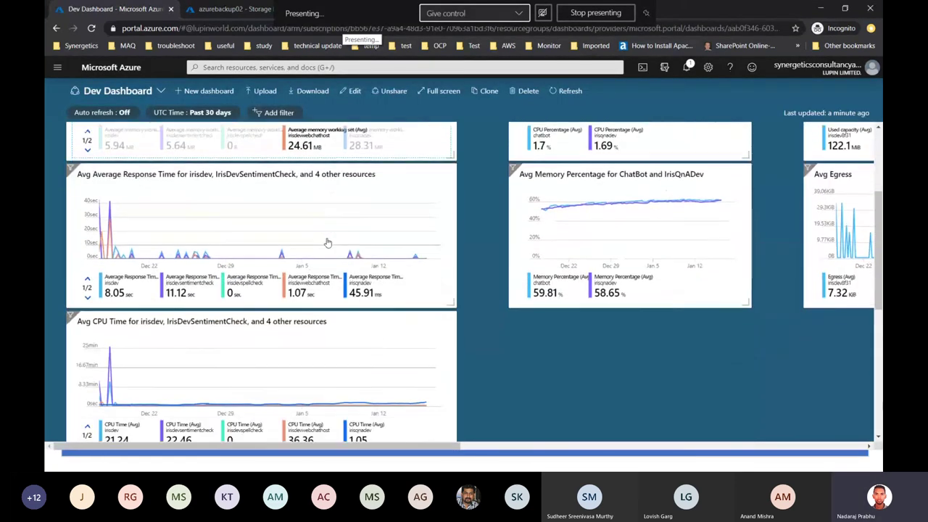
scroll(324, 308, "down", 3)
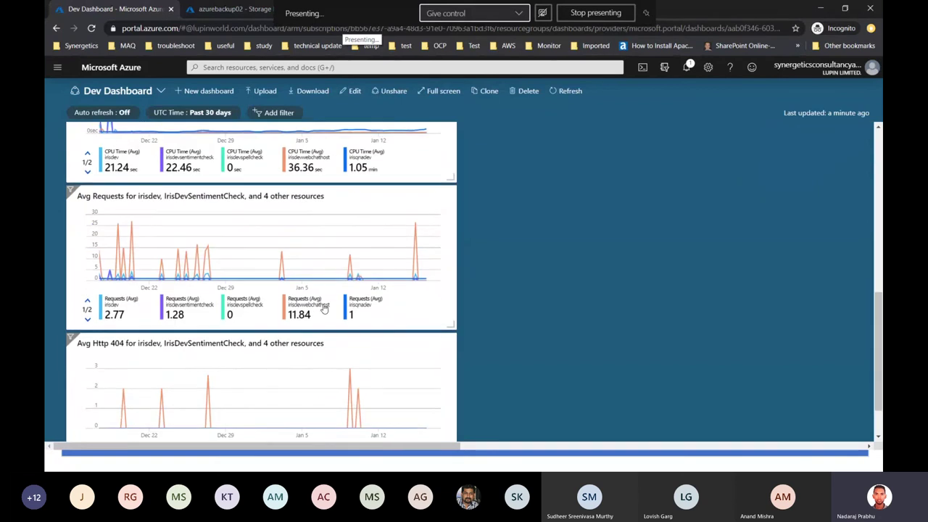
left_click_drag(270, 449, 402, 424)
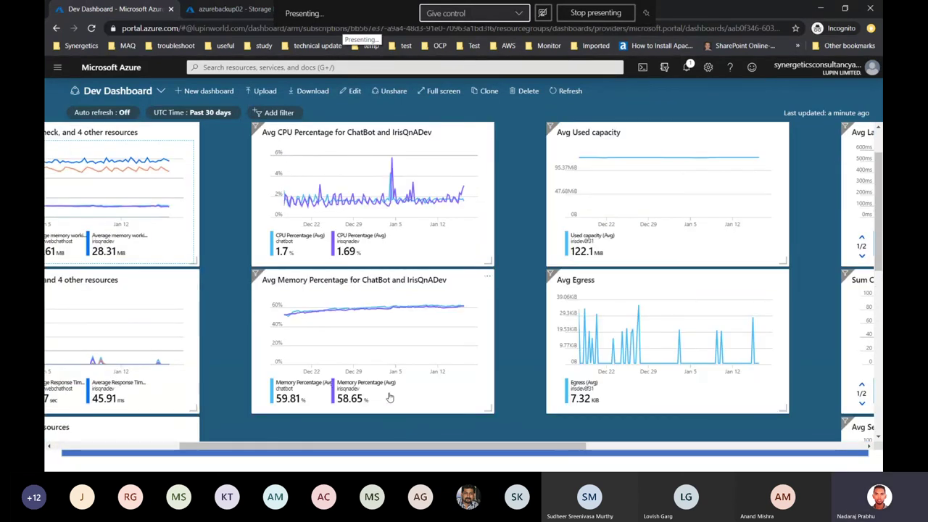
Examine the CPU, memory, used capacity and egress charts for the App Service plans and storage account on the Dev Dashboard.
scroll(362, 236, "up", 1)
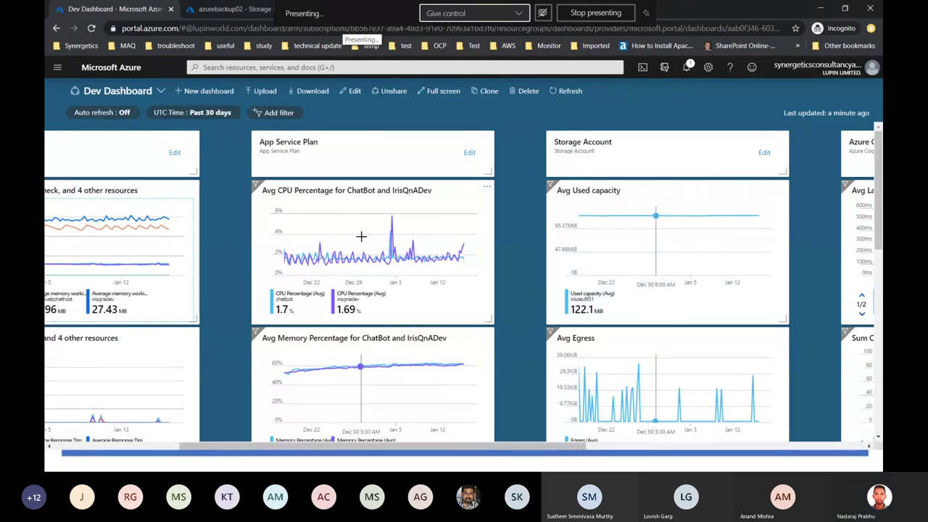
scroll(361, 236, "down", 1)
scroll(381, 307, "down", 1)
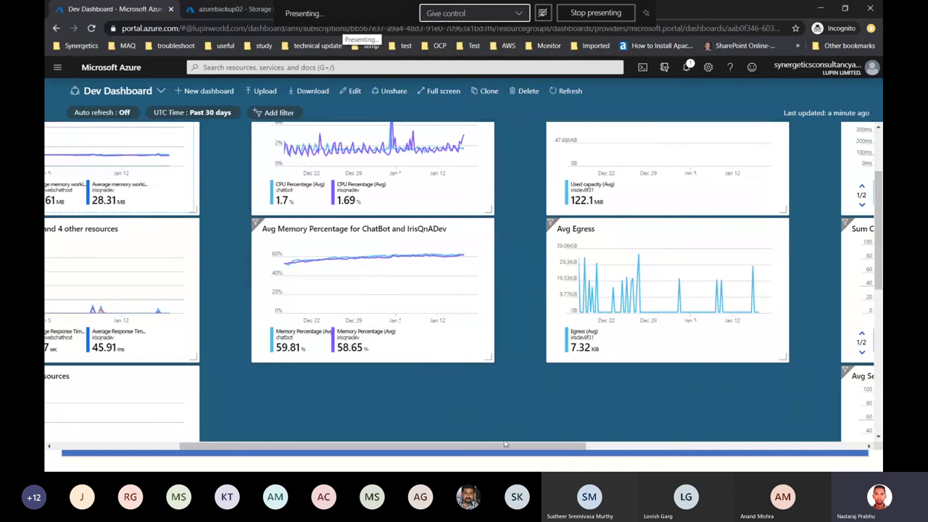
scroll(585, 434, "right", 2)
scroll(584, 434, "right", 1)
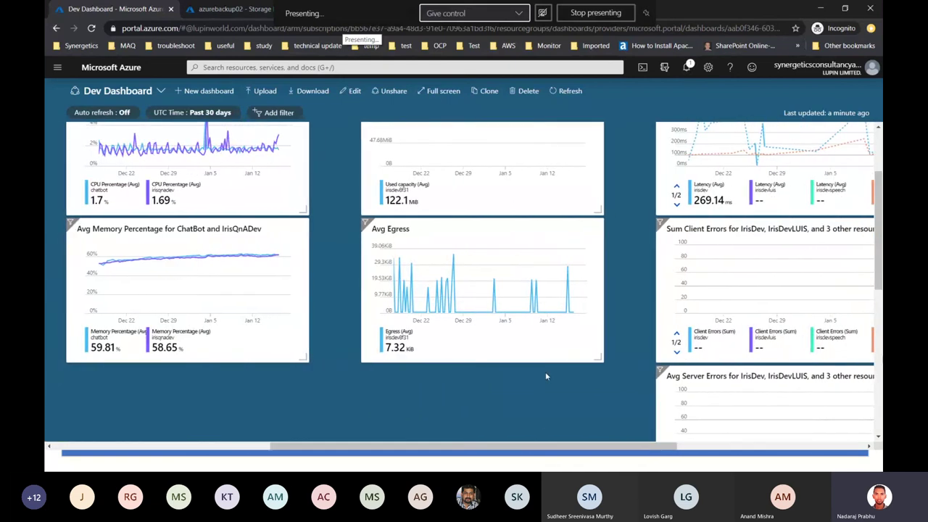
scroll(547, 377, "up", 2)
scroll(547, 377, "down", 1)
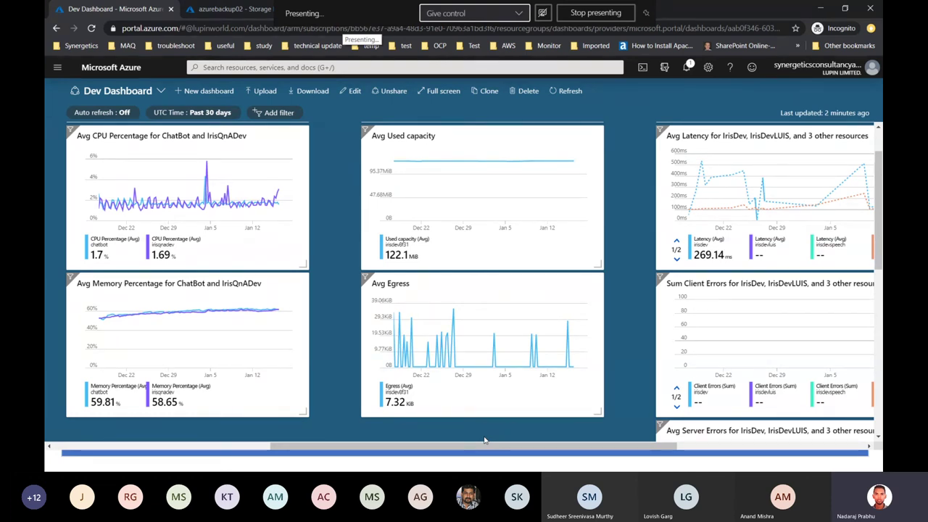
scroll(544, 320, "up", 1)
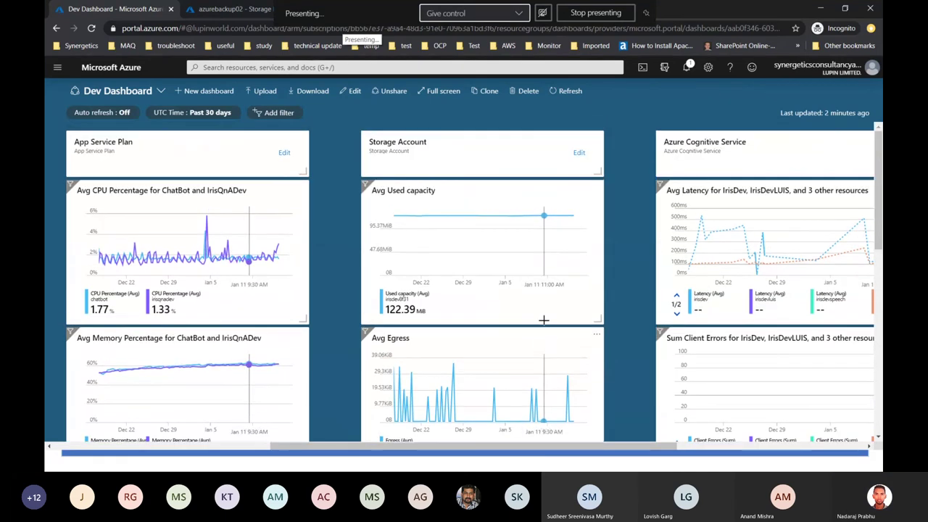
Review the Azure Cognitive Service latency, error and total calls charts and the Percentage CPU chart for LLAWDEV03 and LLAZDMSDEVCMP01.
scroll(731, 409, "right", 3)
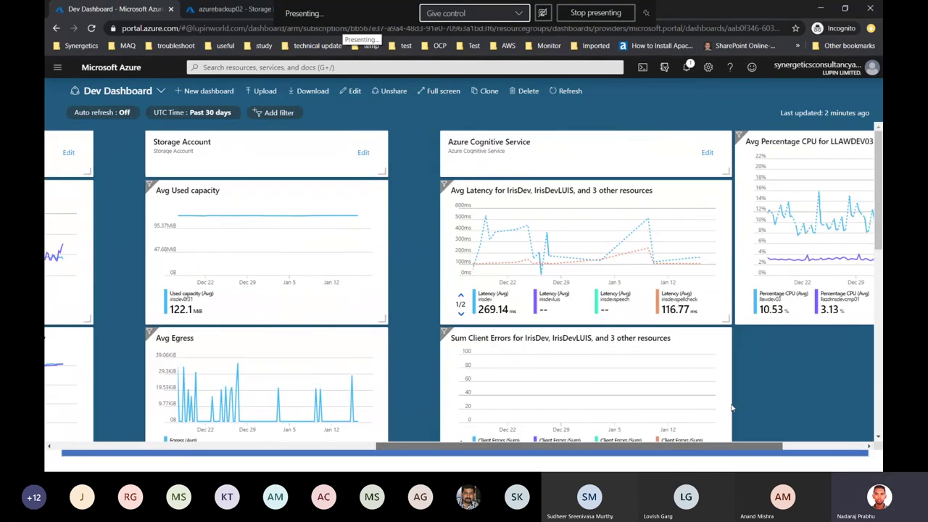
scroll(731, 408, "right", 3)
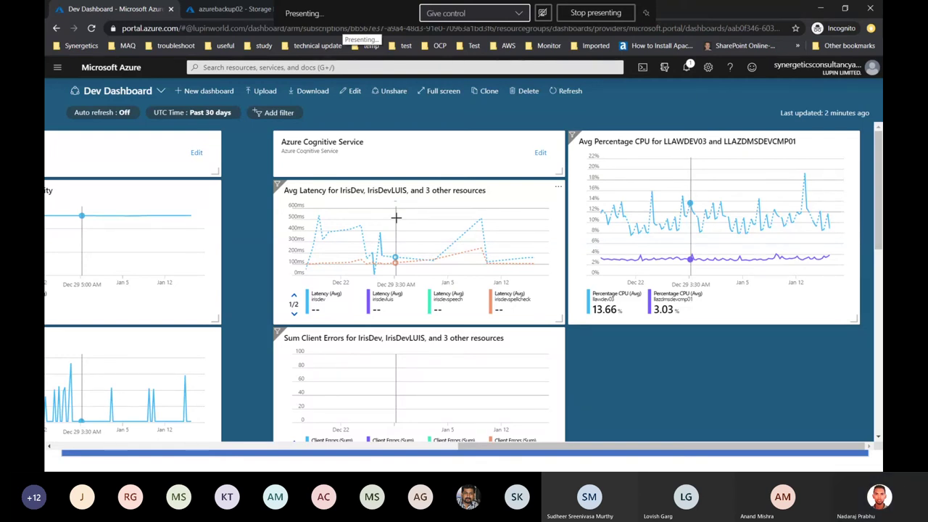
scroll(396, 217, "down", 3)
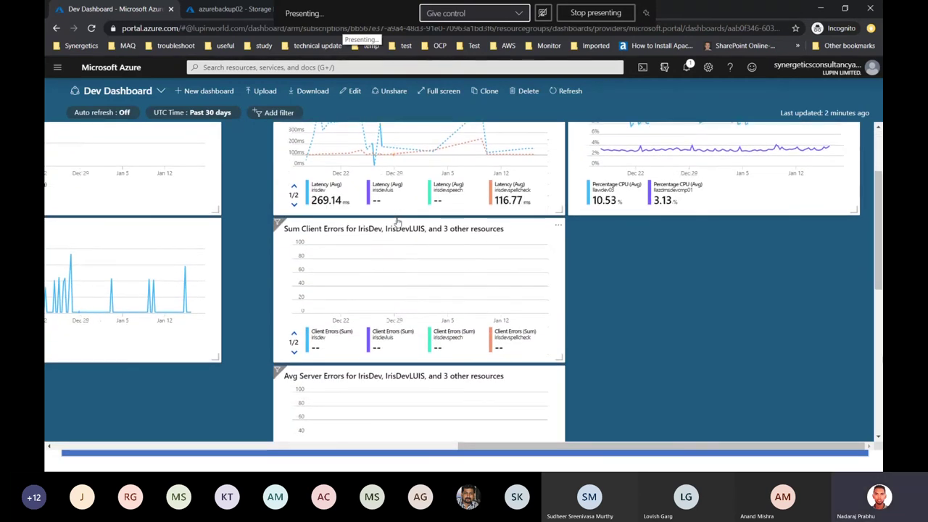
scroll(398, 222, "down", 3)
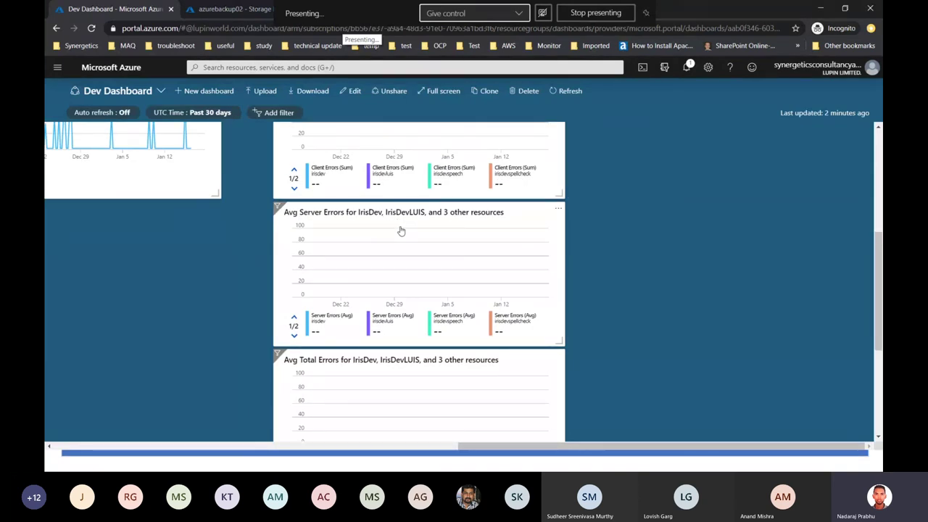
scroll(401, 231, "down", 3)
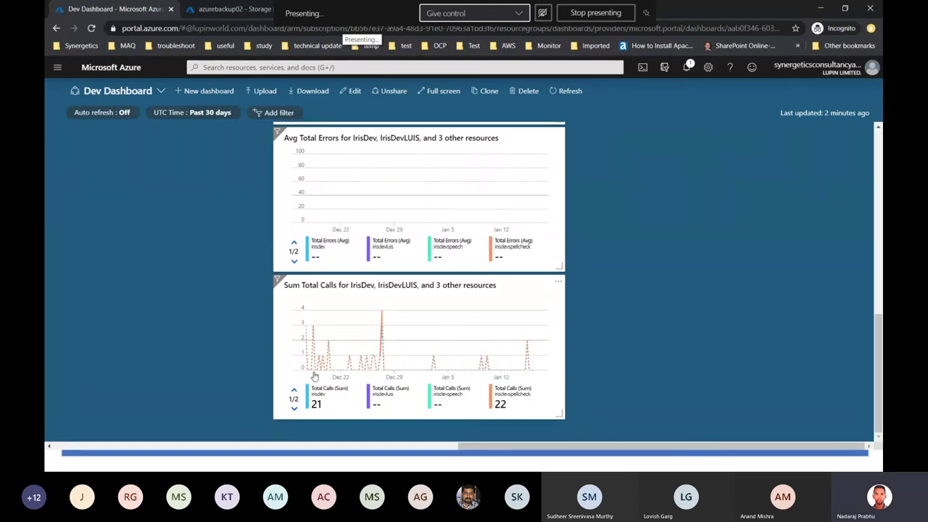
scroll(441, 351, "up", 5)
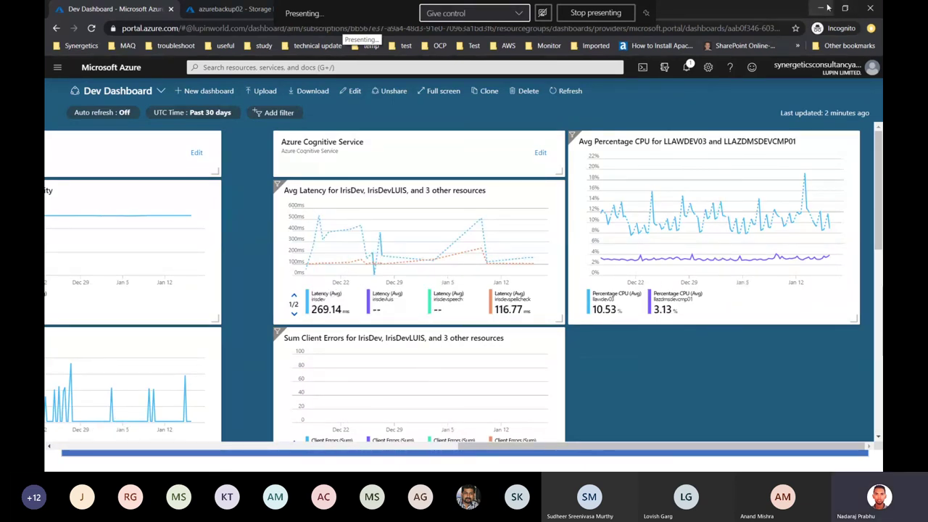
key("alt+Tab")
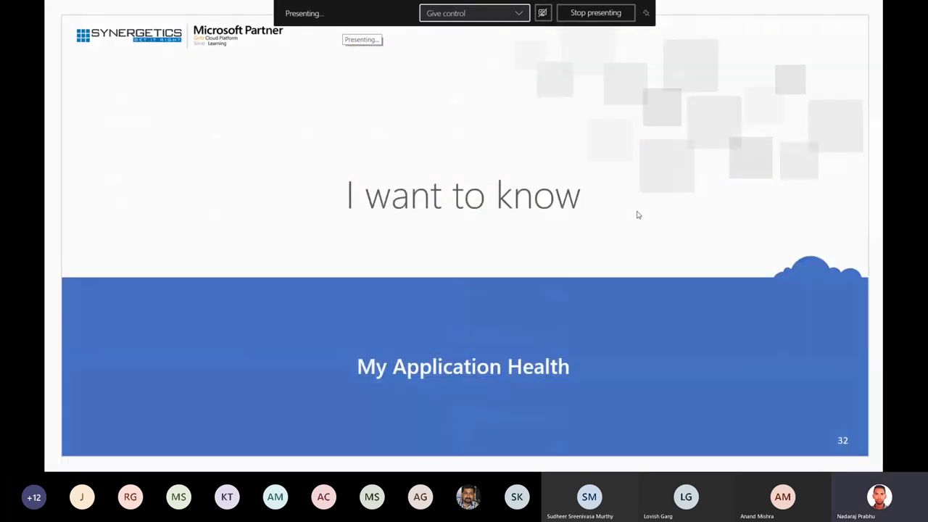
key("Right")
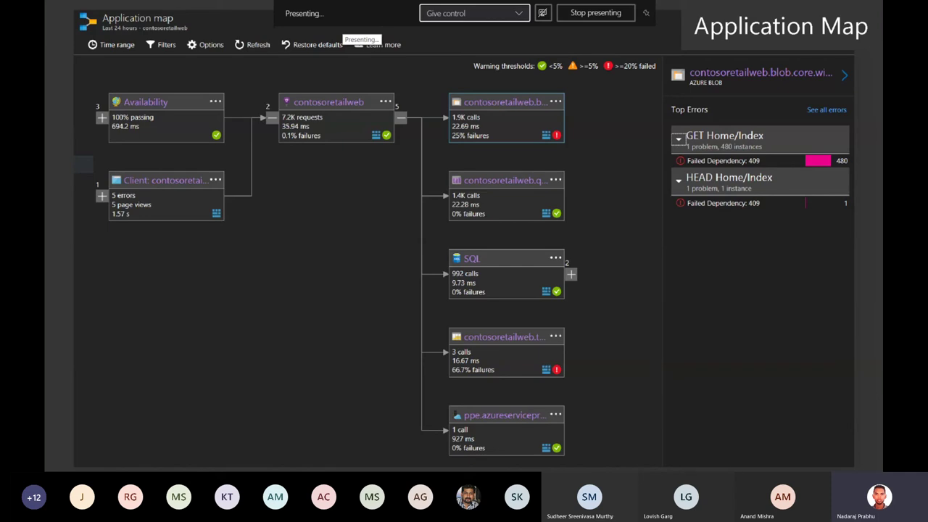
key("Right")
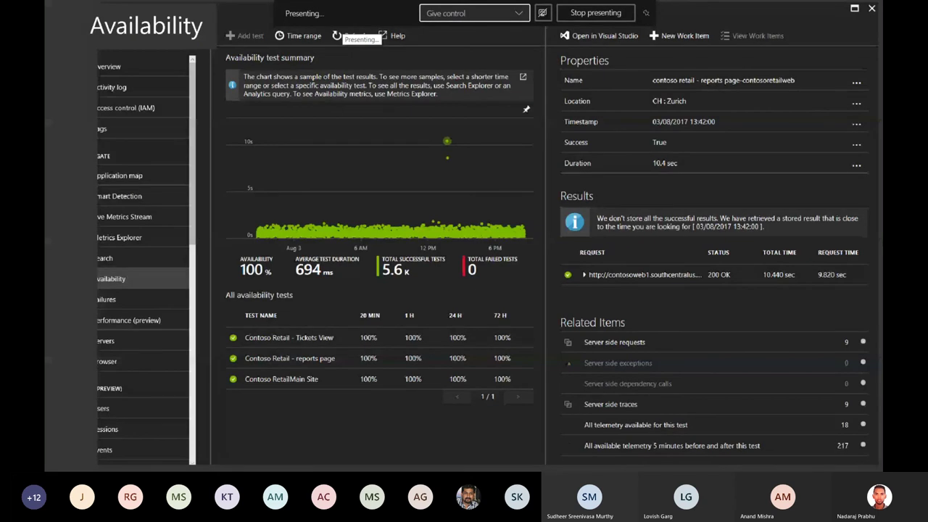
key("Right")
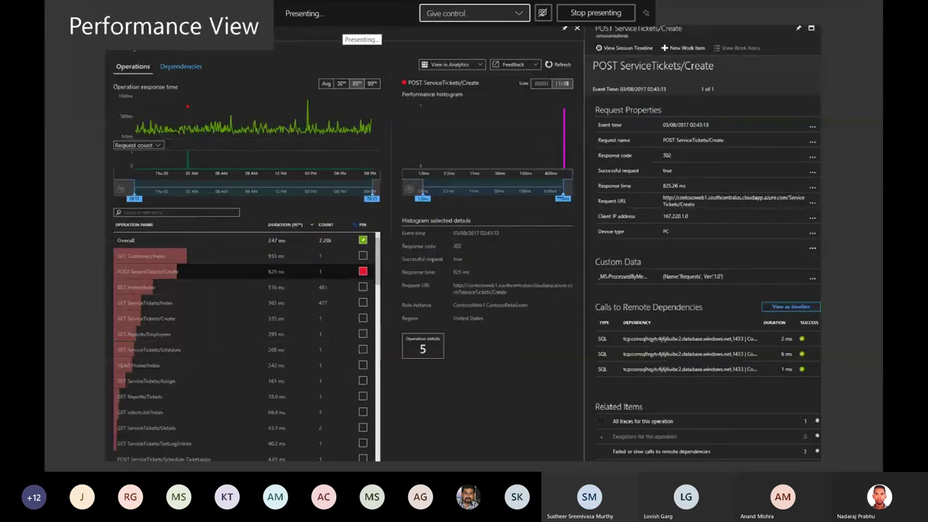
key("alt+Tab")
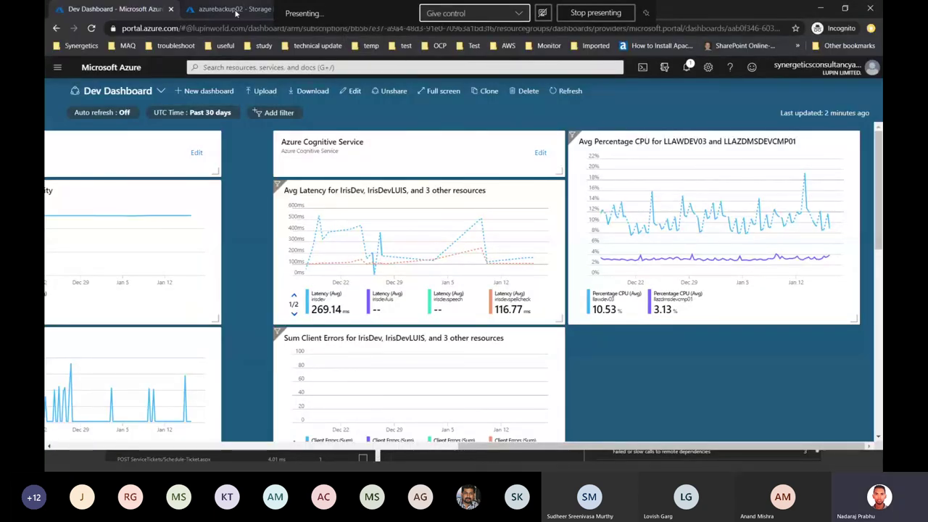
left_click(57, 67)
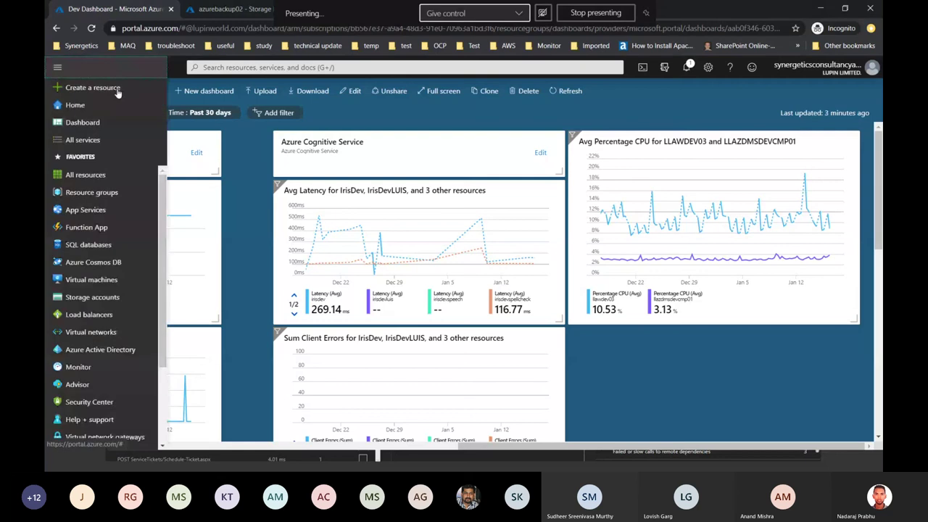
scroll(101, 290, "down", 3)
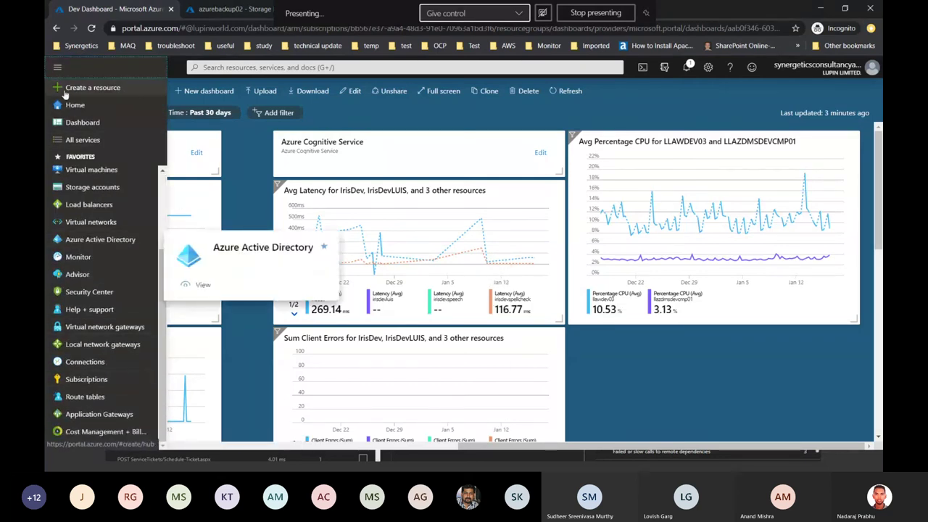
Go back to the Performance page of the IrisQnADev-ai Application Insights resource and review its operation times and operations list.
left_click(56, 27)
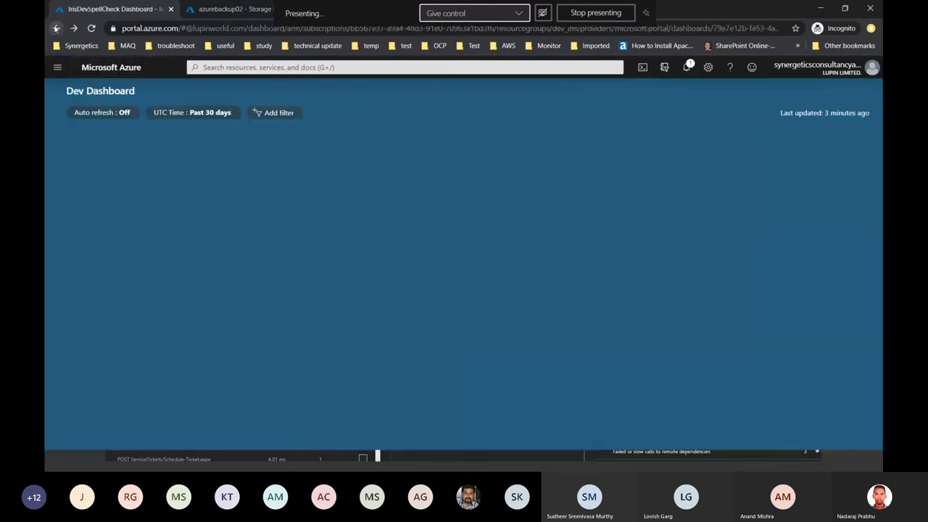
left_click(56, 27)
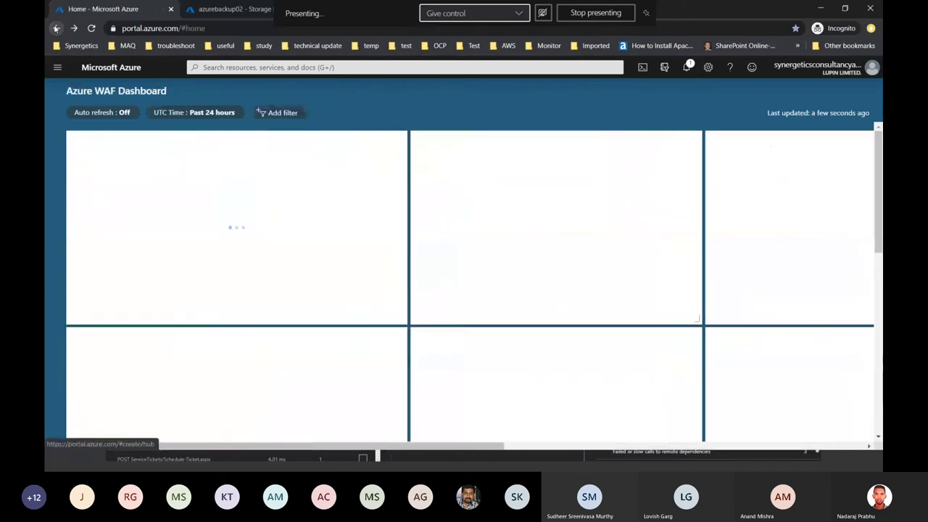
left_click(56, 27)
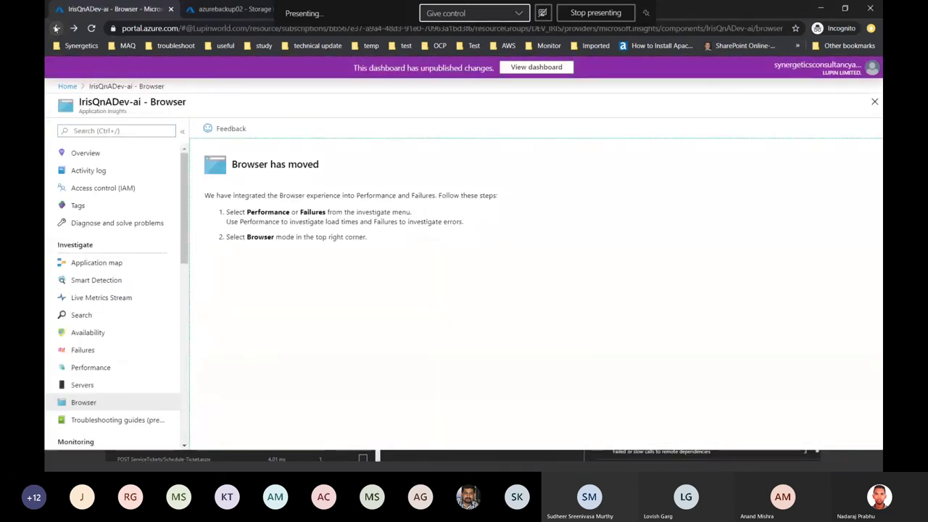
left_click(56, 28)
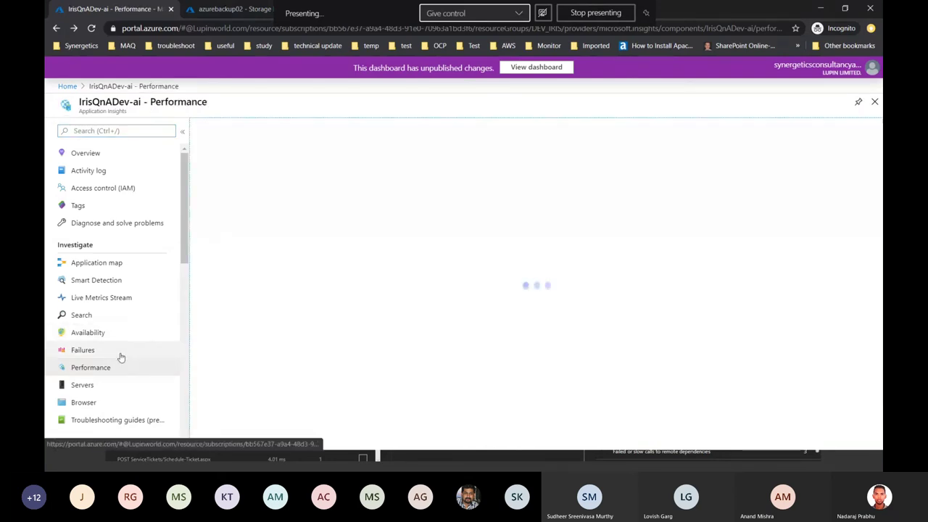
scroll(118, 348, "down", 2)
scroll(115, 337, "up", 1)
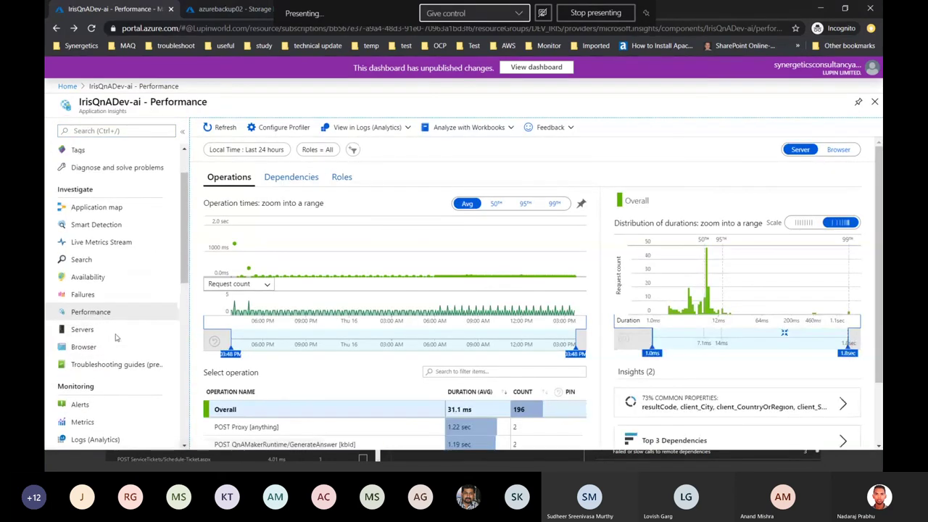
scroll(531, 294, "down", 1)
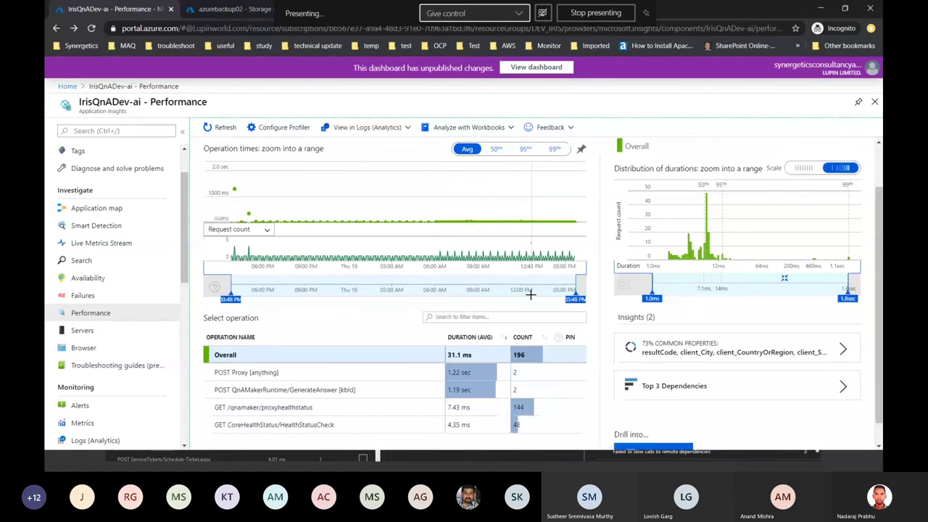
scroll(531, 295, "down", 1)
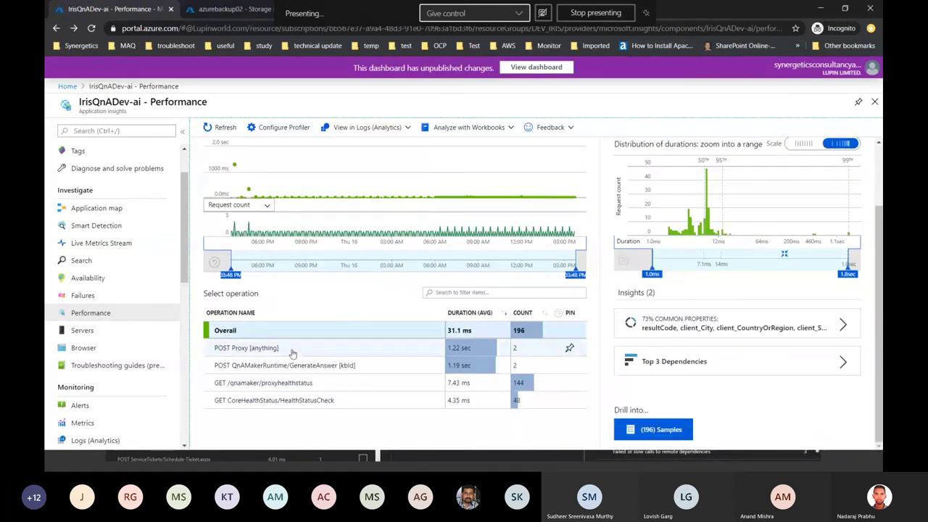
Select POST Proxy [anything], switch to POST QnAMakerRuntime/GenerateAnswer [kbId], and examine the common request properties in its expanded insights.
left_click(293, 351)
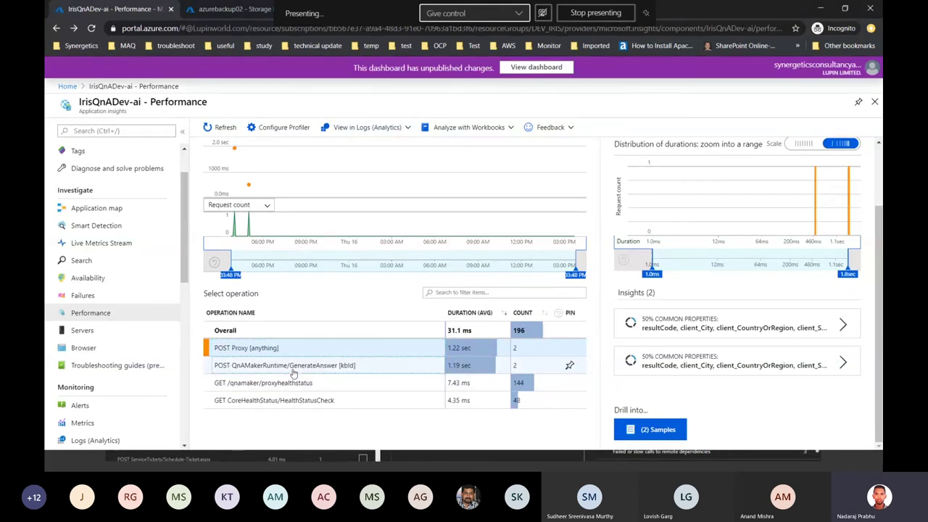
left_click(294, 368)
left_click(676, 330)
scroll(680, 335, "down", 5)
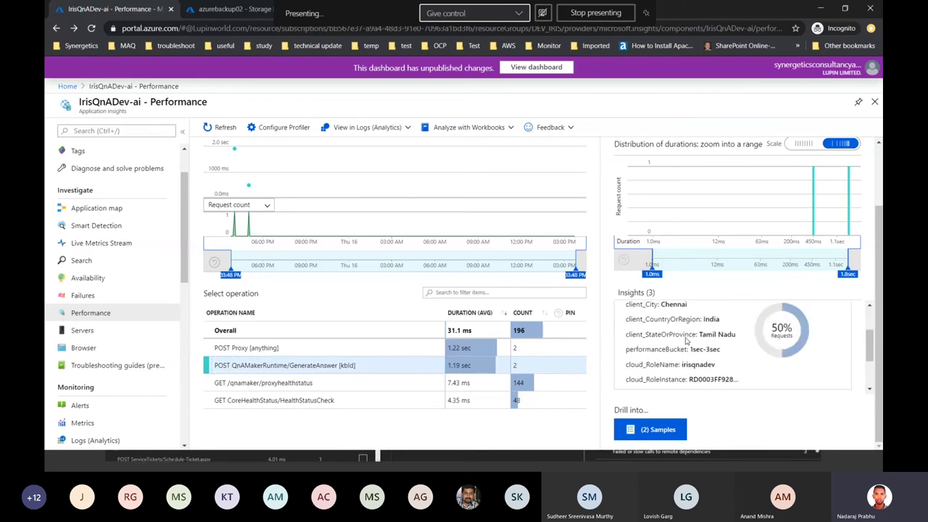
scroll(686, 341, "down", 2)
scroll(740, 347, "up", 3)
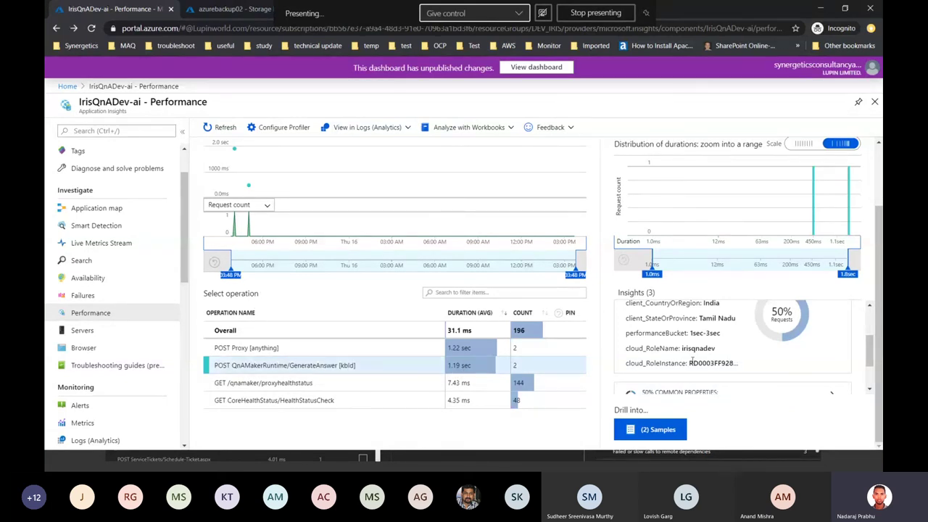
scroll(753, 336, "down", 3)
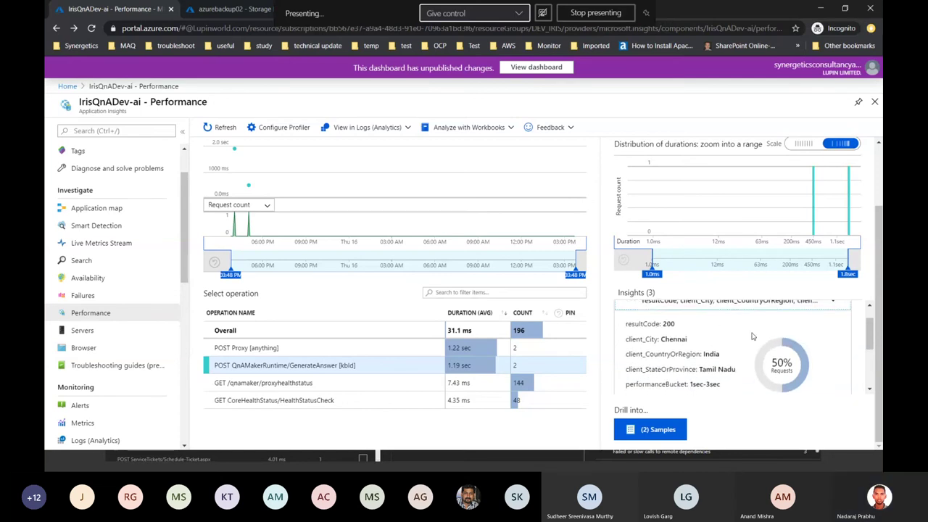
left_click(755, 339)
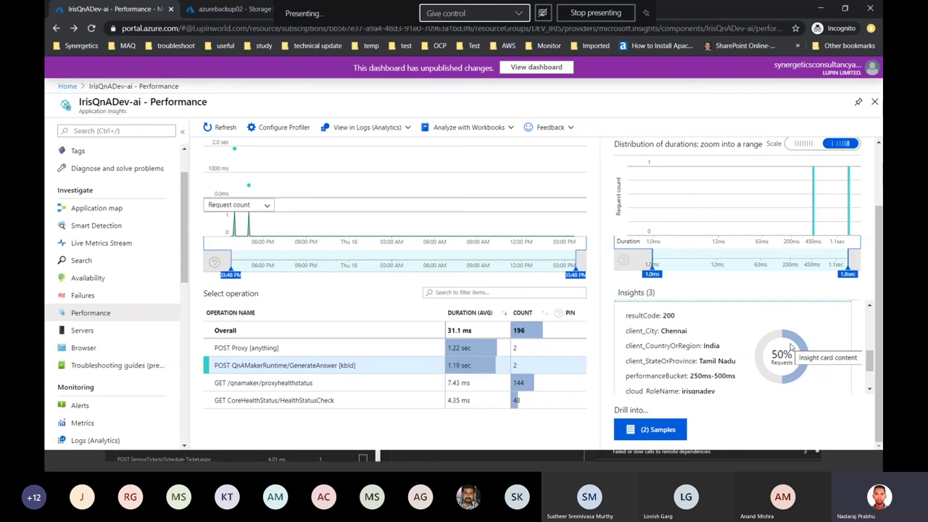
Open the performance histogram query in Logs (Analytics), look through its query and chart, and show the results as a table.
left_click(356, 127)
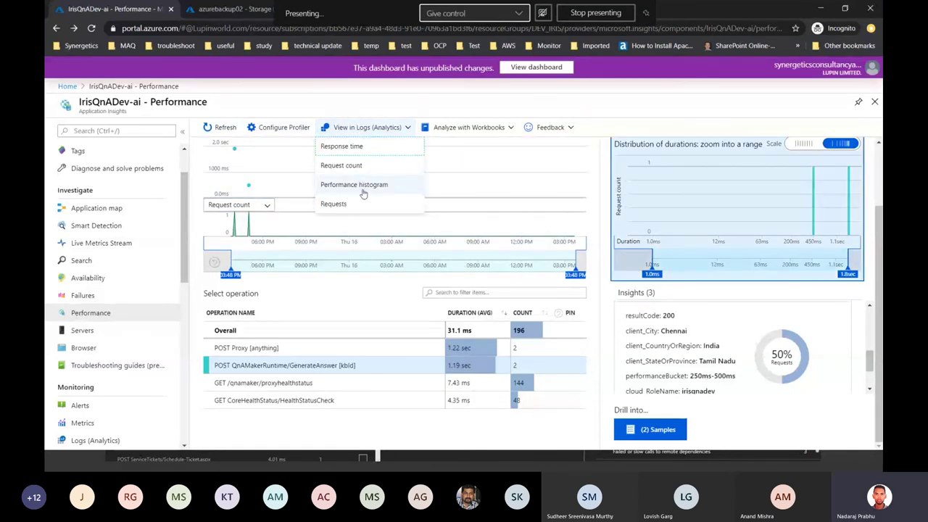
left_click(363, 190)
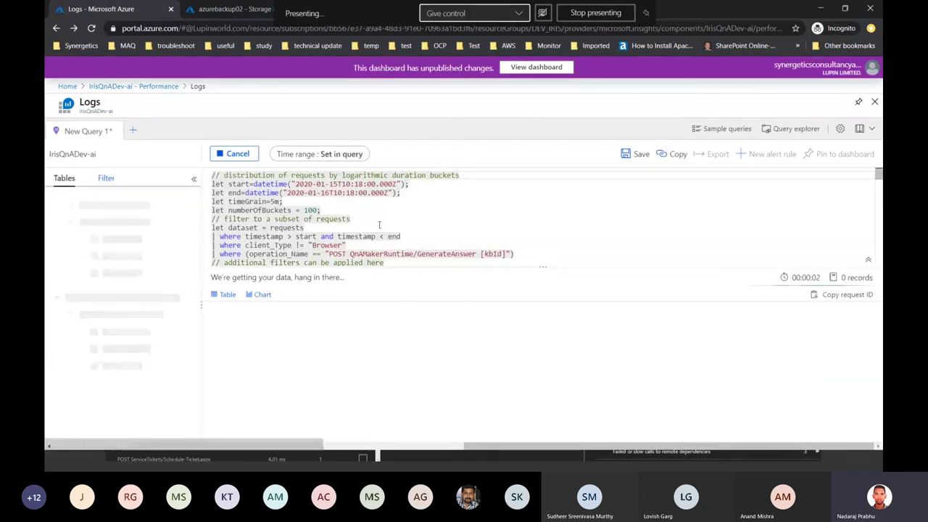
scroll(300, 211, "down", 3)
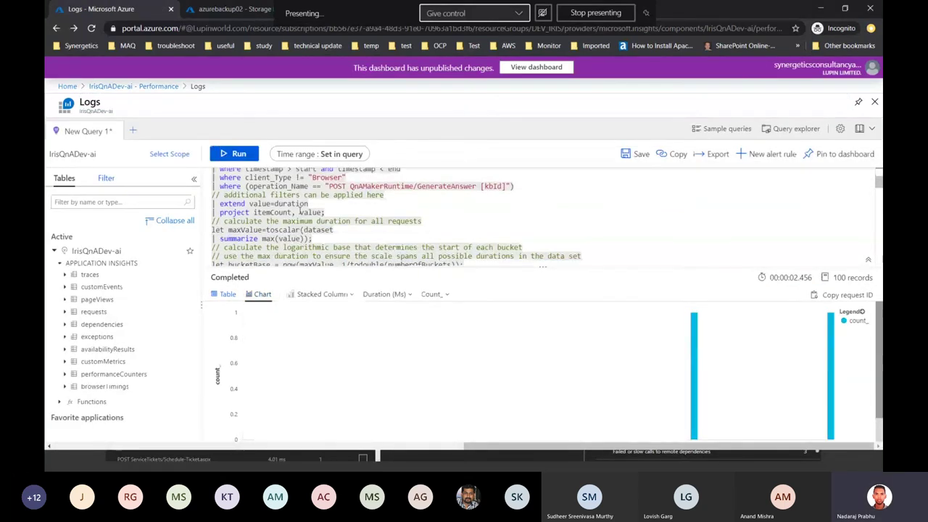
scroll(300, 212, "down", 3)
scroll(314, 339, "down", 1)
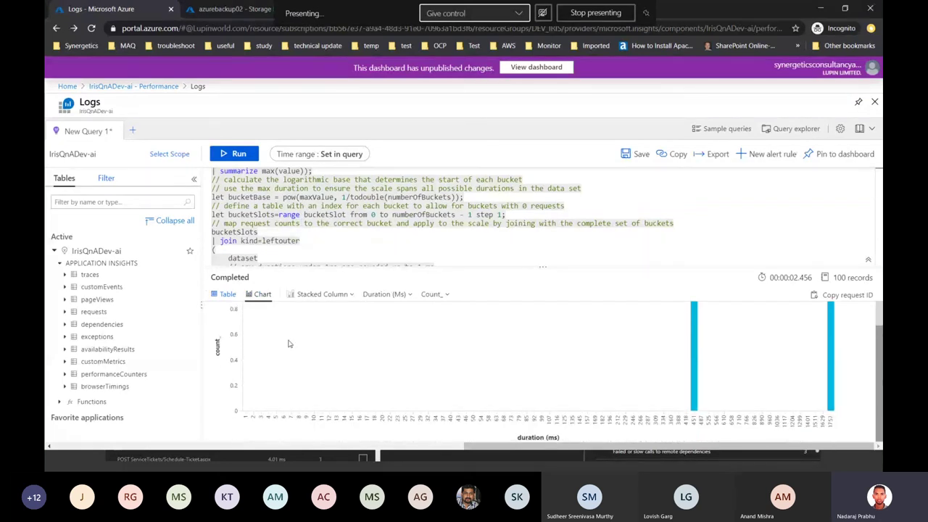
left_click(224, 296)
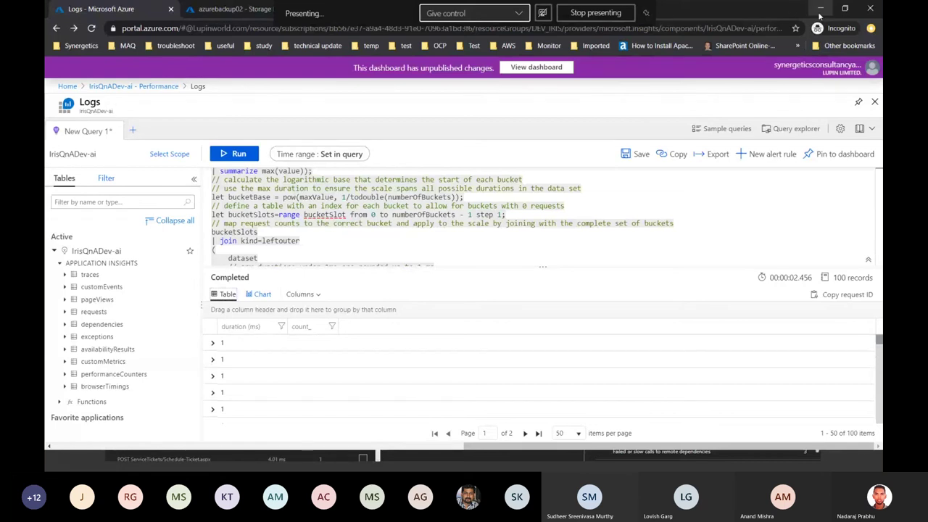
Return from the log query to the portal home page and discard the dashboard's unpublished changes.
left_click(821, 10)
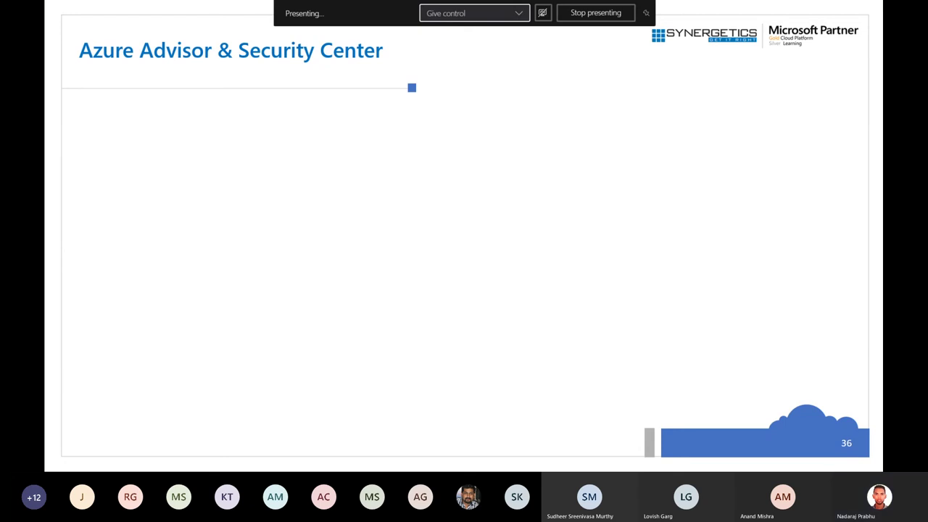
key("alt+Tab")
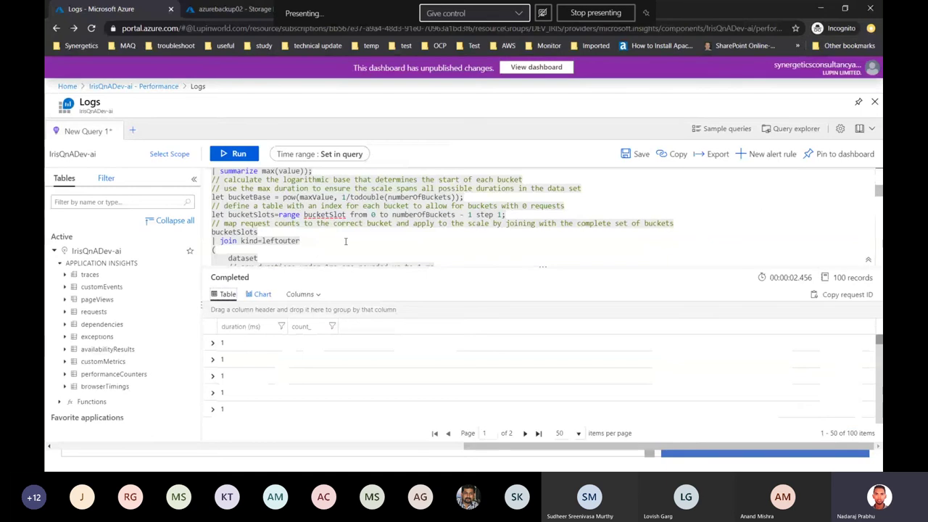
left_click(74, 87)
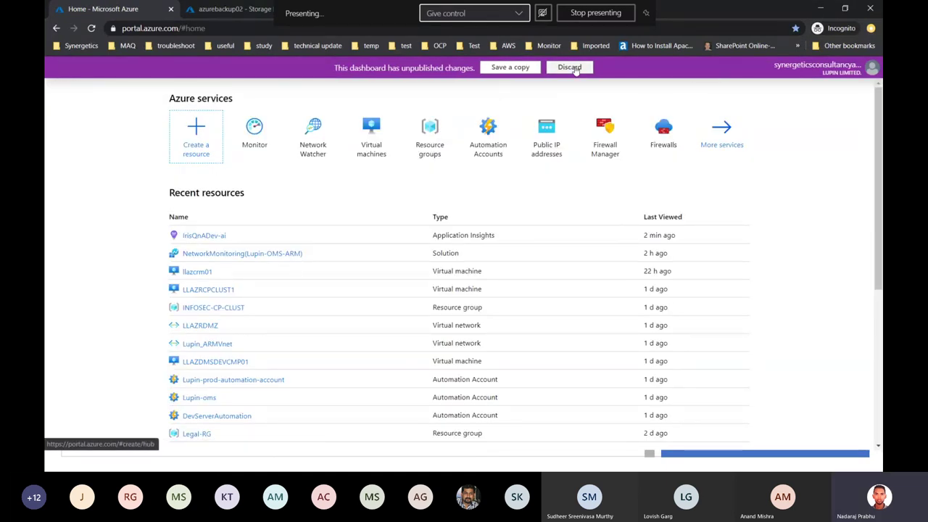
left_click(570, 68)
Search the portal for "adv" and open the Advisor service.
left_click(60, 69)
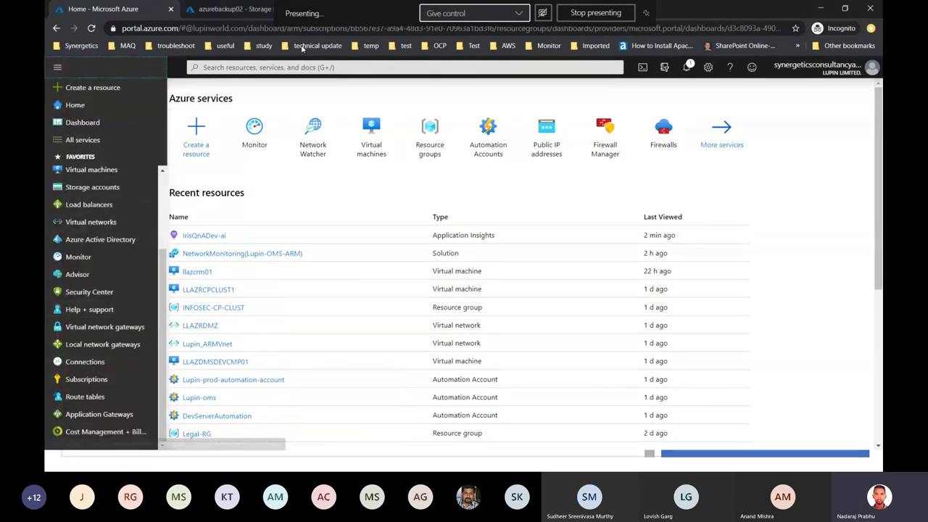
left_click(294, 69)
type("adv")
key("Return")
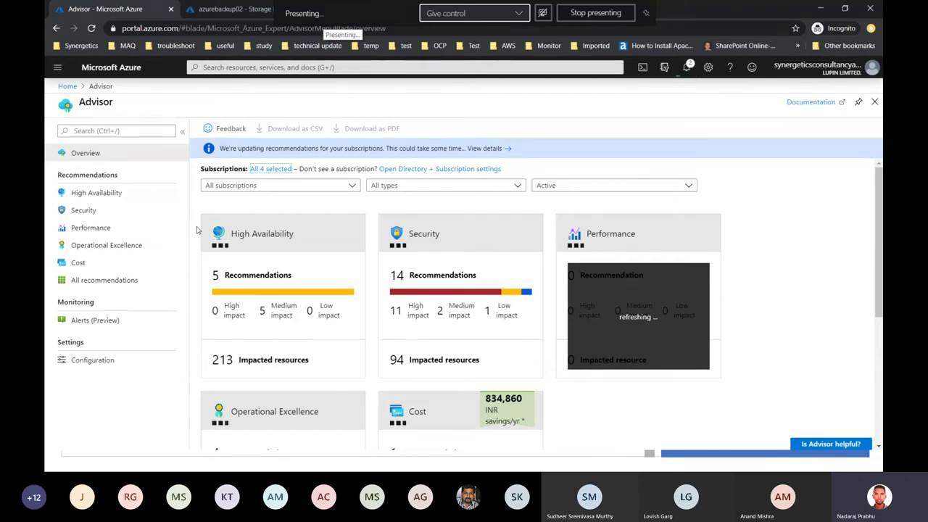
Open Advisor's cost recommendation on buying virtual machine reserved instances and review the recommended quantities and potential savings, widening the Recommended Quantity column.
scroll(199, 228, "down", 3)
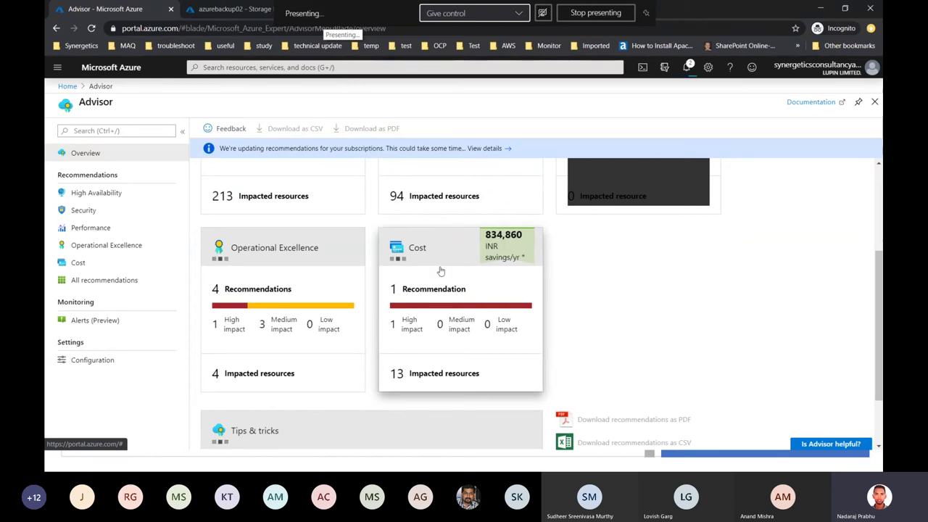
left_click(440, 268)
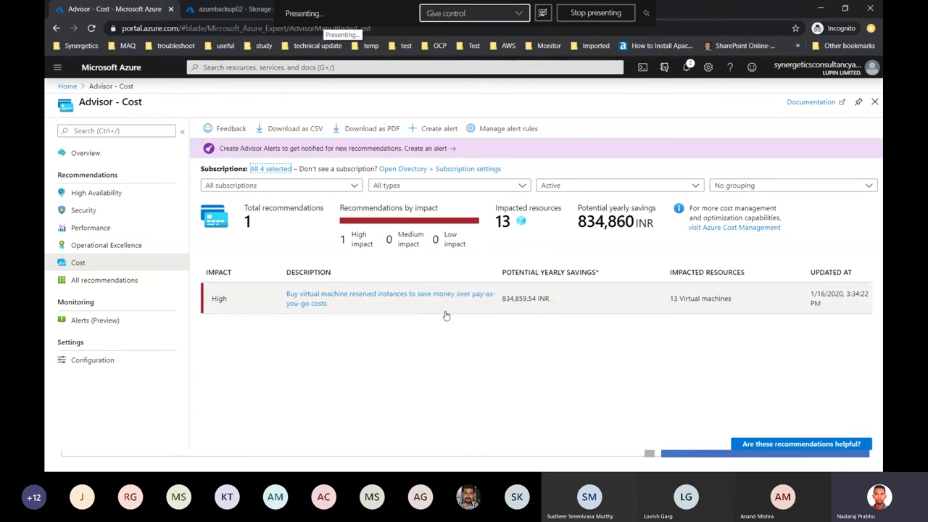
left_click(300, 308)
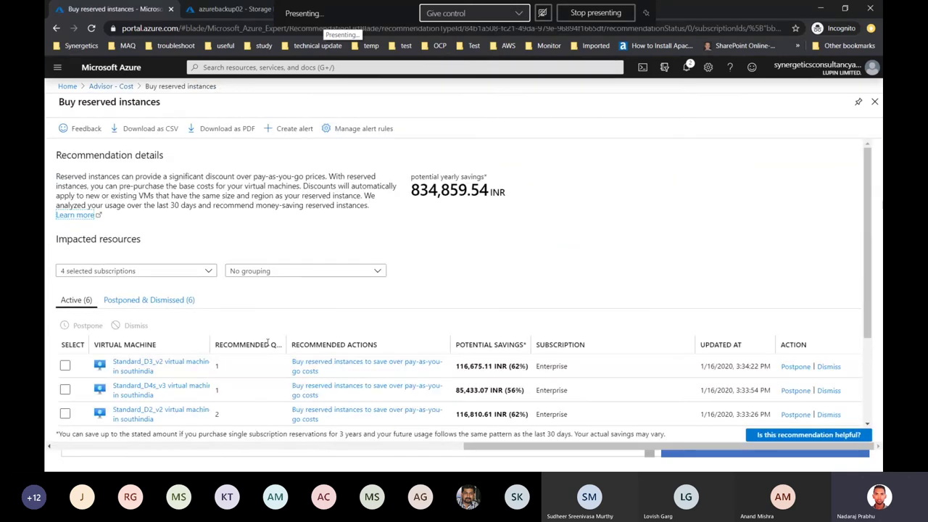
scroll(267, 342, "down", 2)
scroll(267, 343, "down", 1)
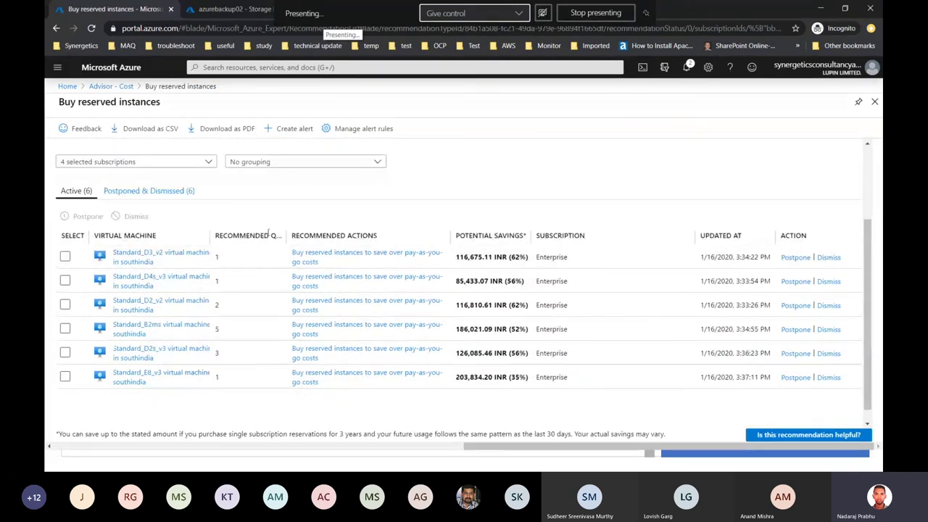
left_click_drag(286, 235, 336, 236)
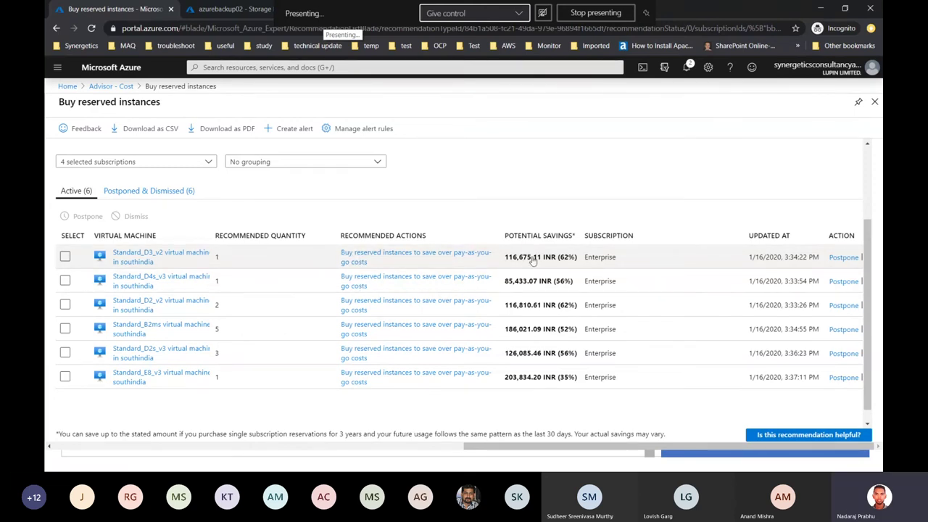
scroll(531, 311, "down", 1)
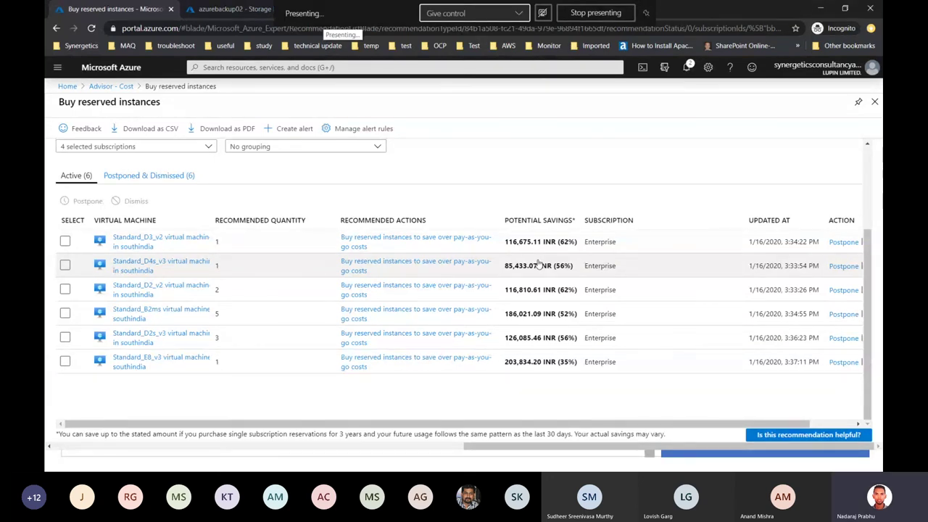
Go back to the Advisor overview and review the High Availability and Performance recommendations.
left_click(110, 86)
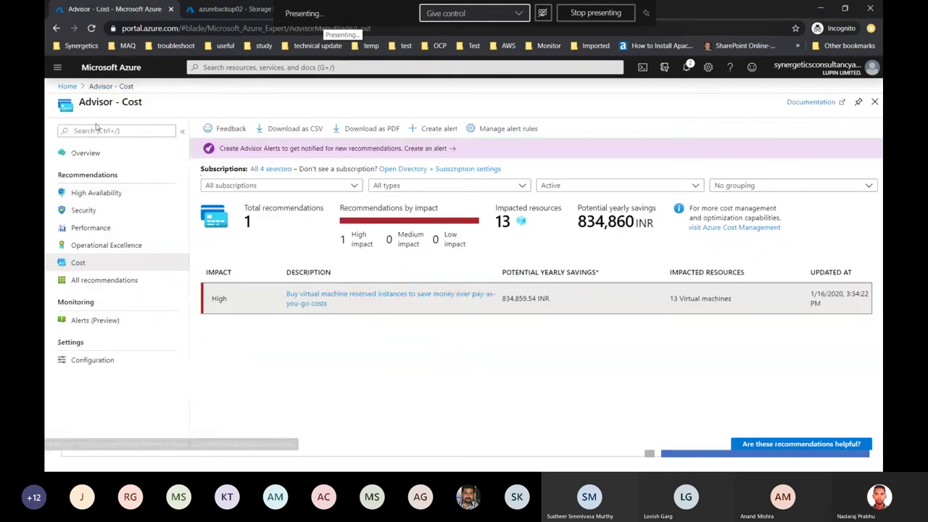
left_click(95, 158)
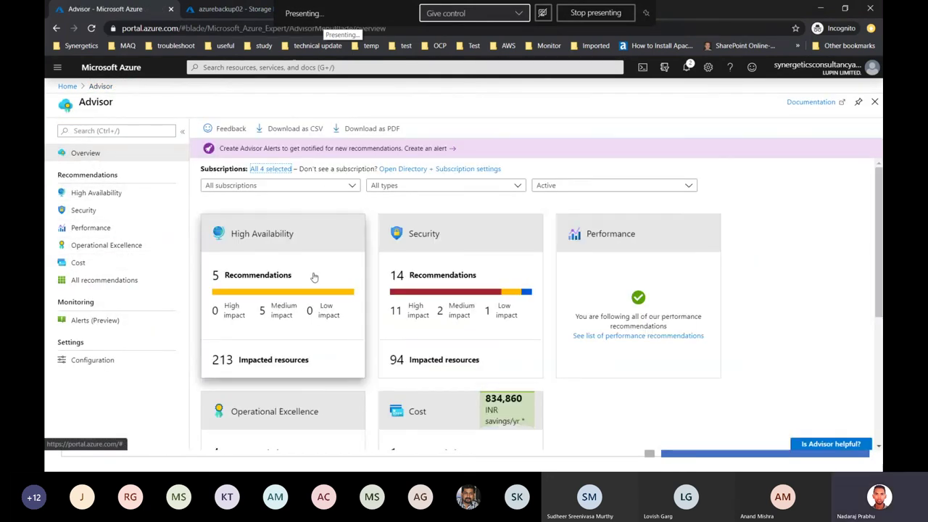
left_click(317, 241)
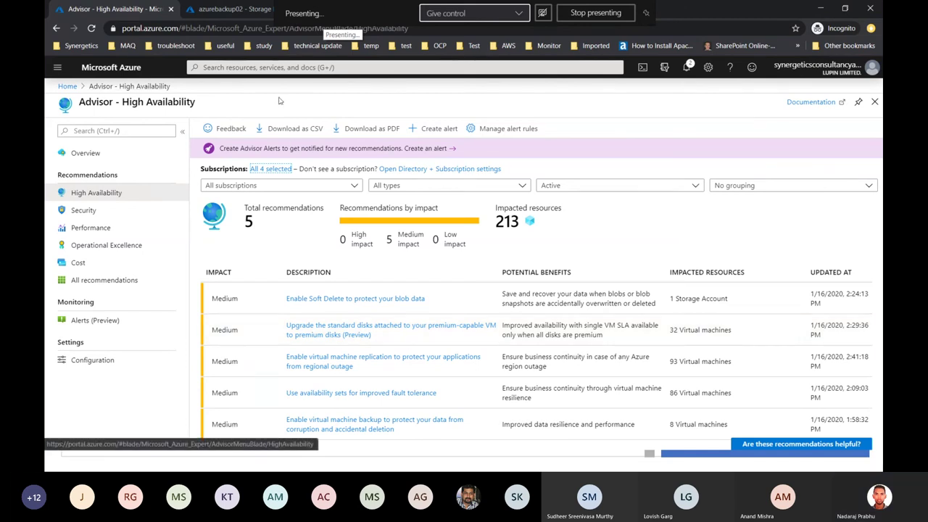
left_click(116, 228)
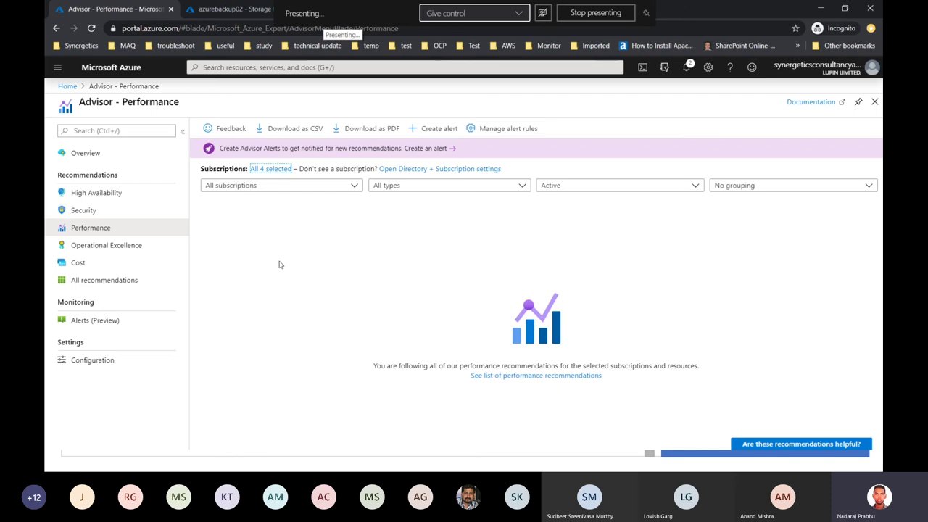
Open Advisor's Security recommendations and read through the list from high to low impact.
left_click(122, 211)
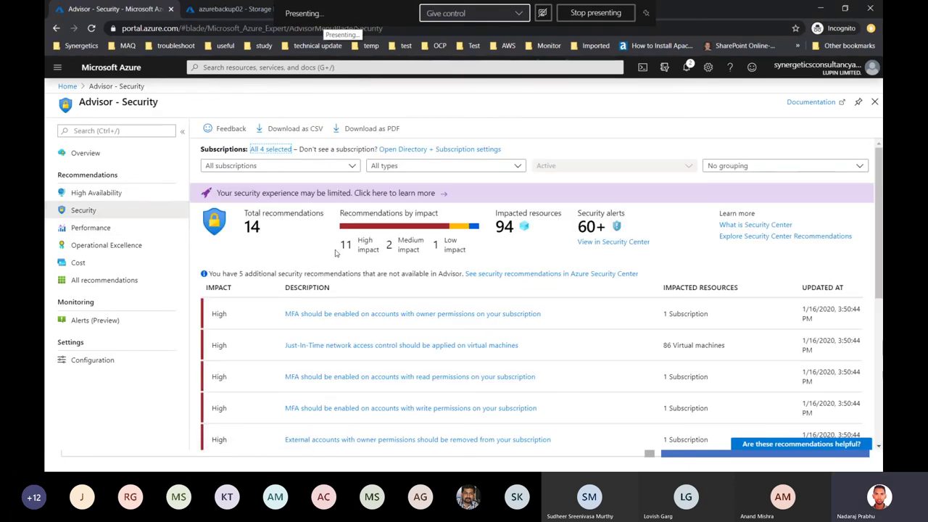
scroll(336, 253, "down", 2)
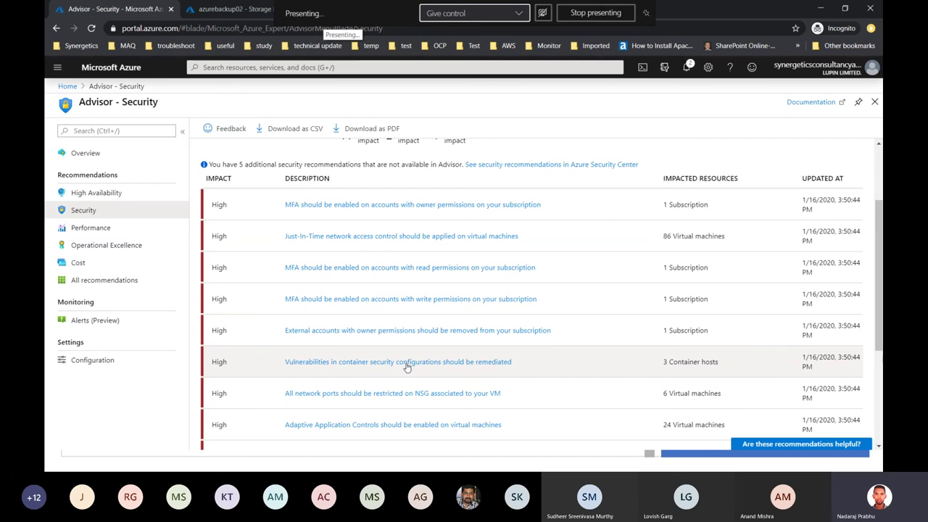
scroll(407, 367, "down", 1)
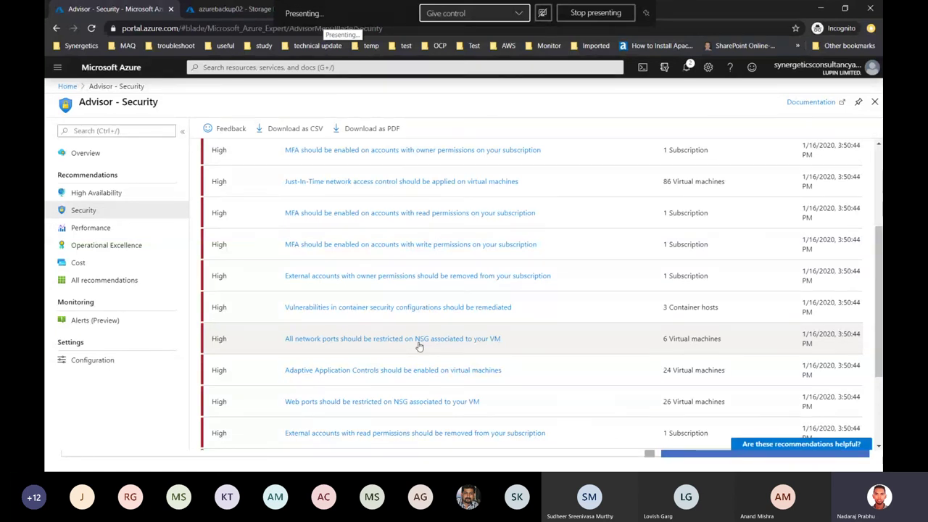
scroll(419, 347, "down", 3)
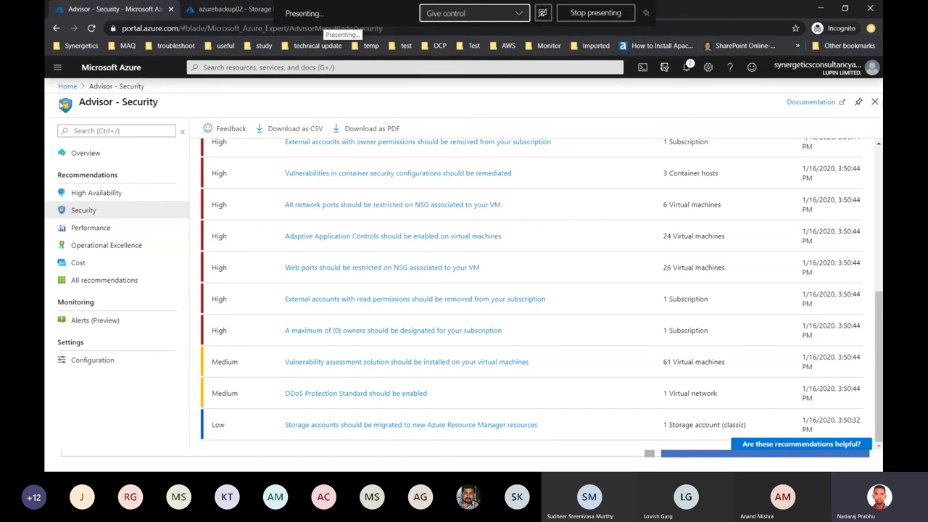
Open Security Center and review its overview of policy compliance, resource security hygiene and threat protection.
left_click(58, 68)
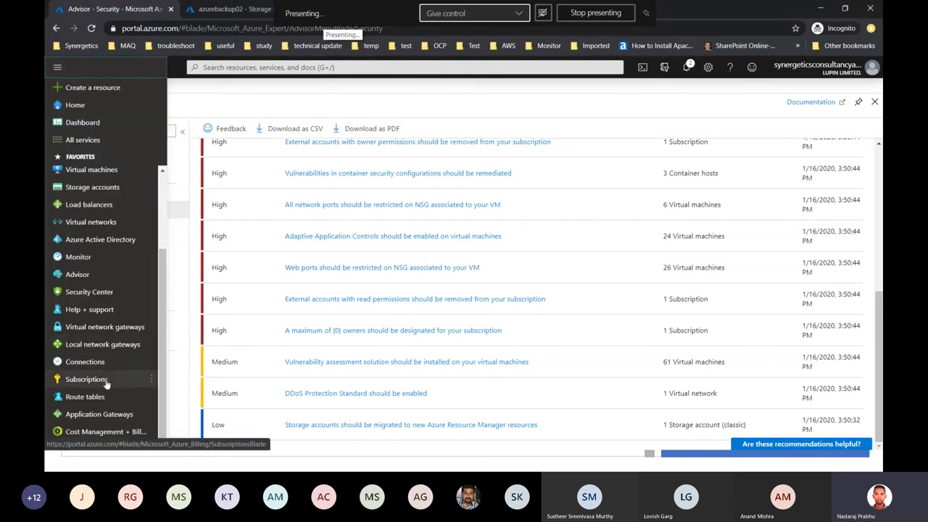
left_click(87, 291)
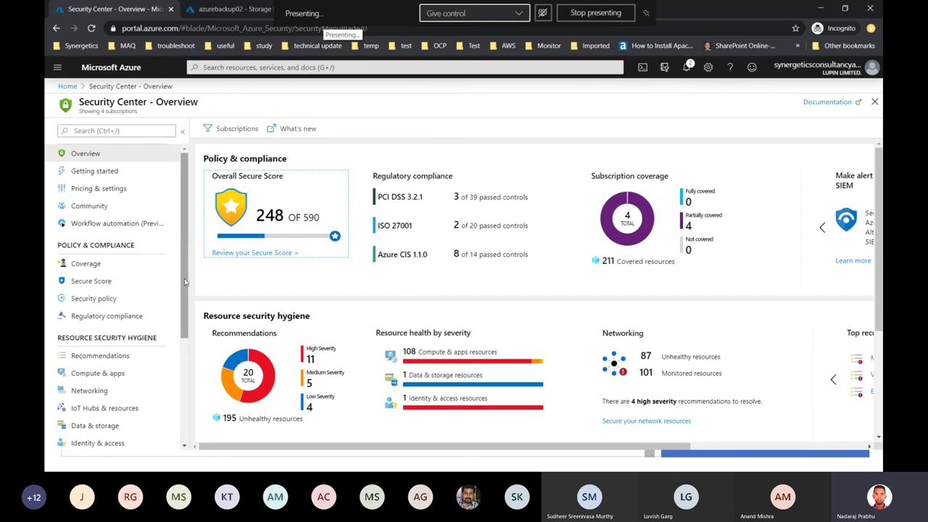
scroll(260, 240, "down", 2)
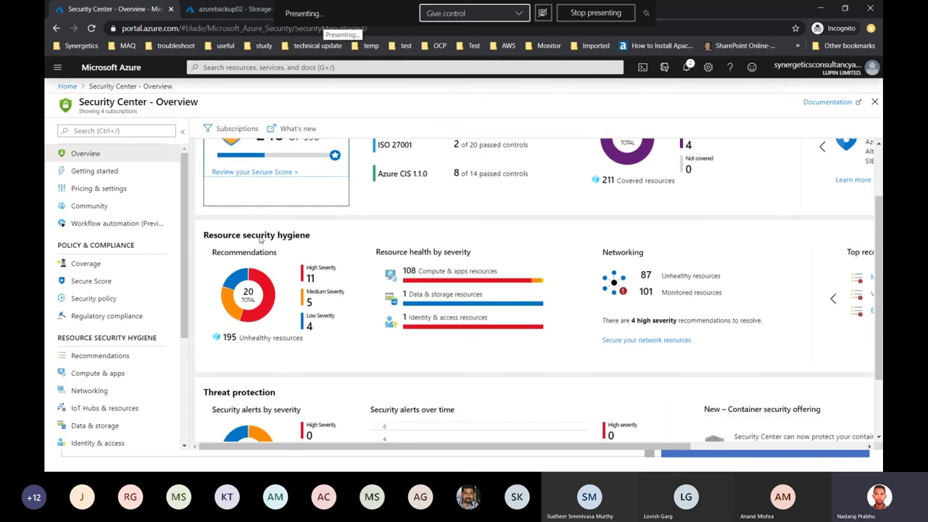
scroll(259, 240, "down", 1)
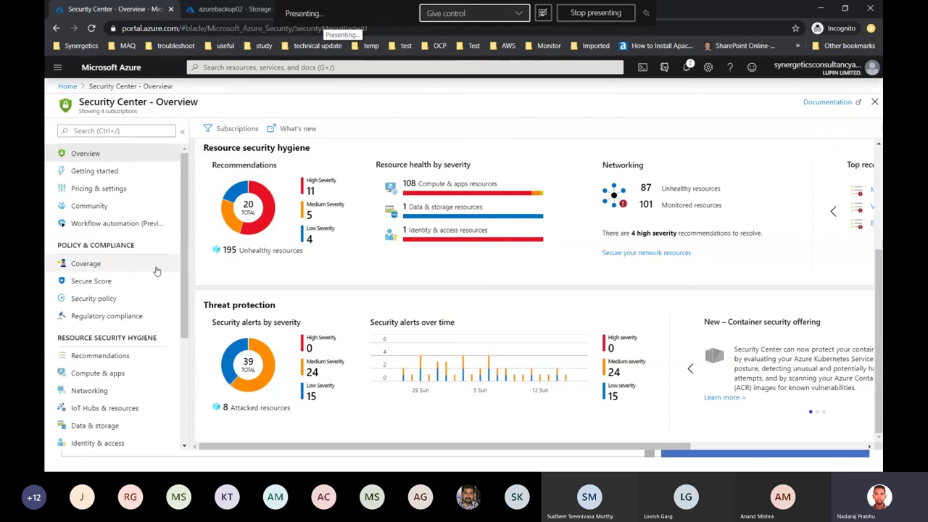
Open Security Center's Recommendations and review the full list with secure score impact, failed resources and severity.
left_click(116, 347)
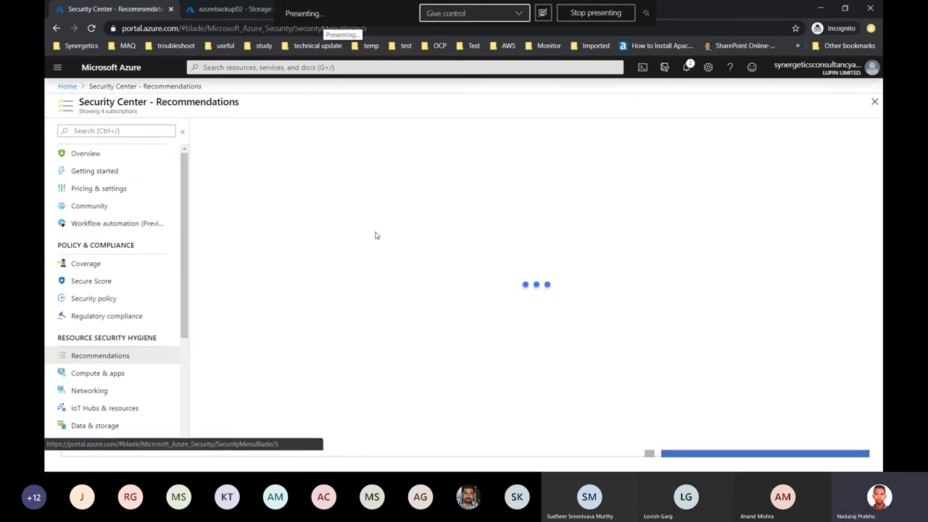
scroll(402, 213, "down", 3)
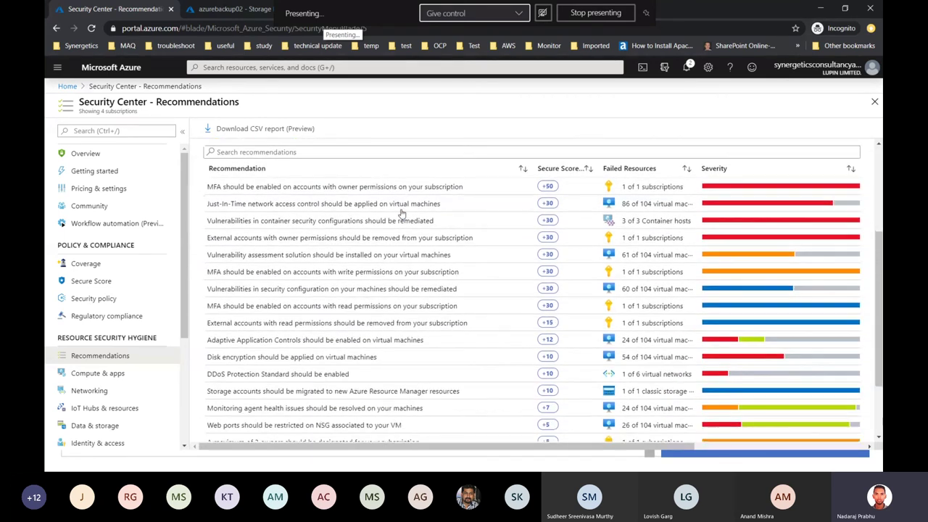
scroll(368, 236, "down", 1)
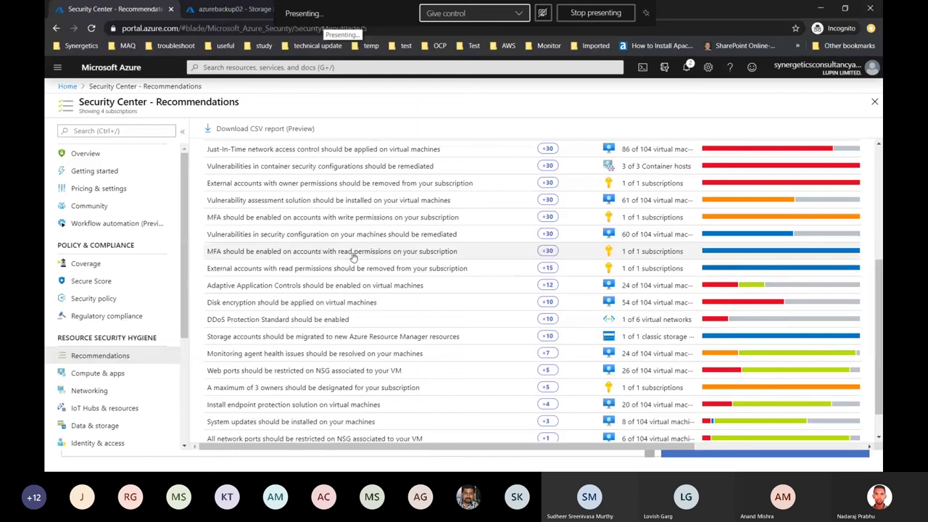
scroll(353, 258, "down", 1)
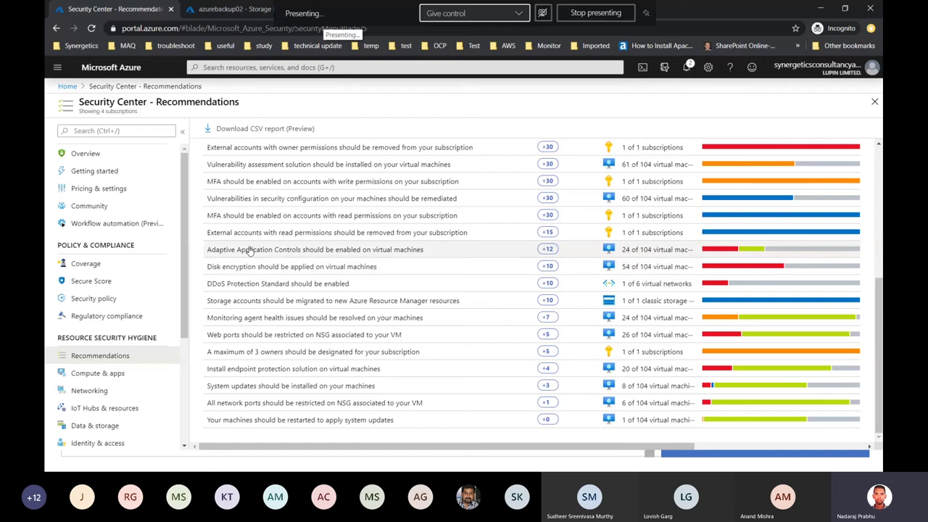
Open the Enterprise subscription's pricing tier settings, compare the Free and Standard features, and review the pricing and plan per resource type.
left_click(103, 190)
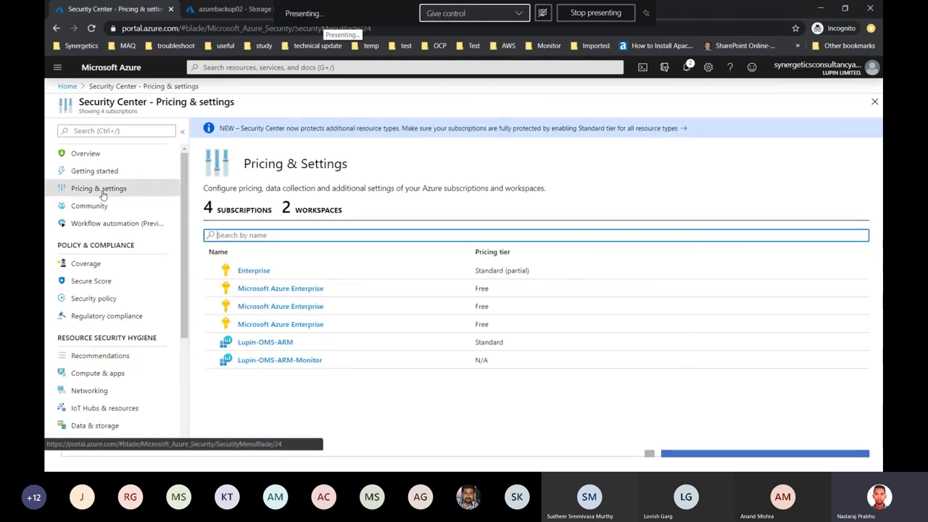
left_click(254, 271)
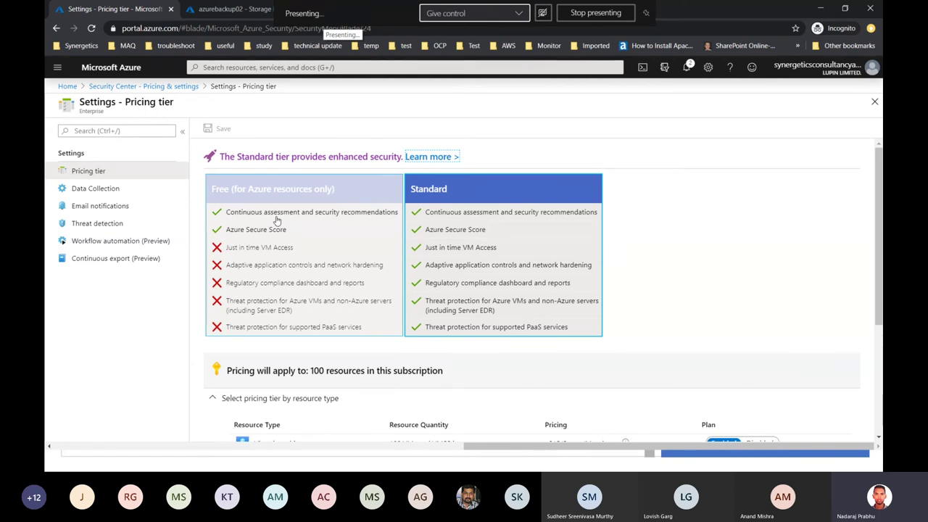
left_click(455, 246)
scroll(456, 245, "down", 2)
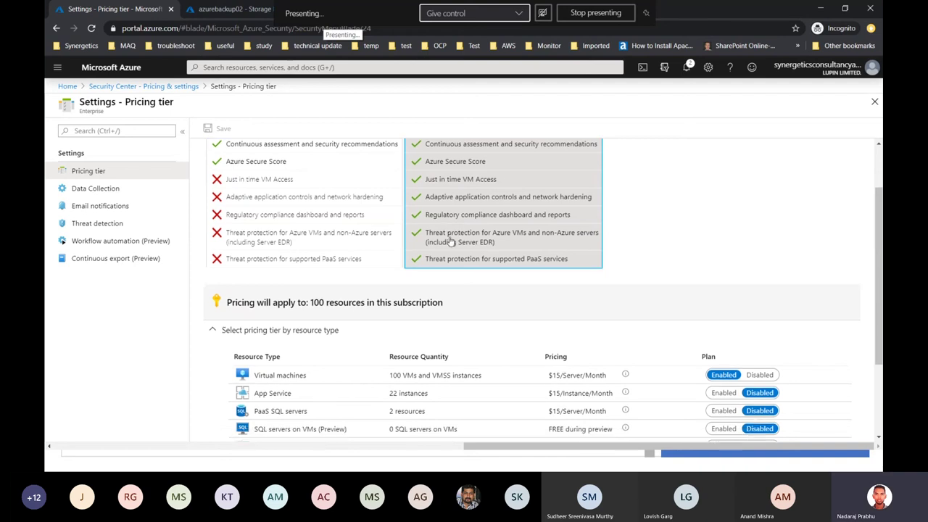
scroll(449, 242, "down", 1)
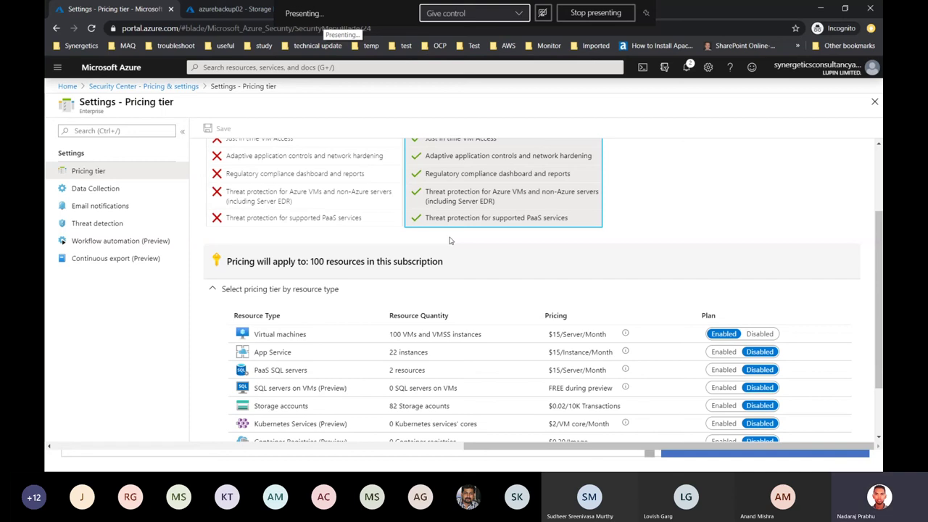
scroll(484, 290, "down", 1)
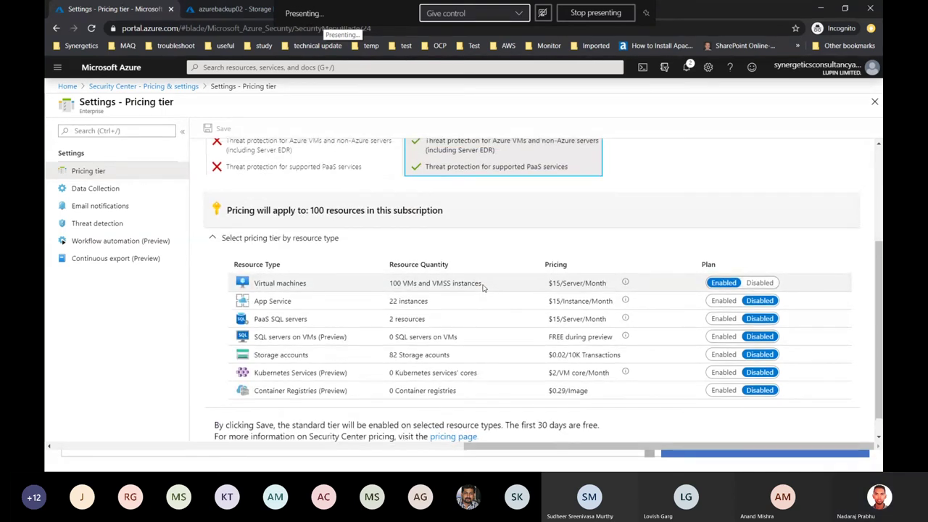
scroll(483, 289, "up", 2)
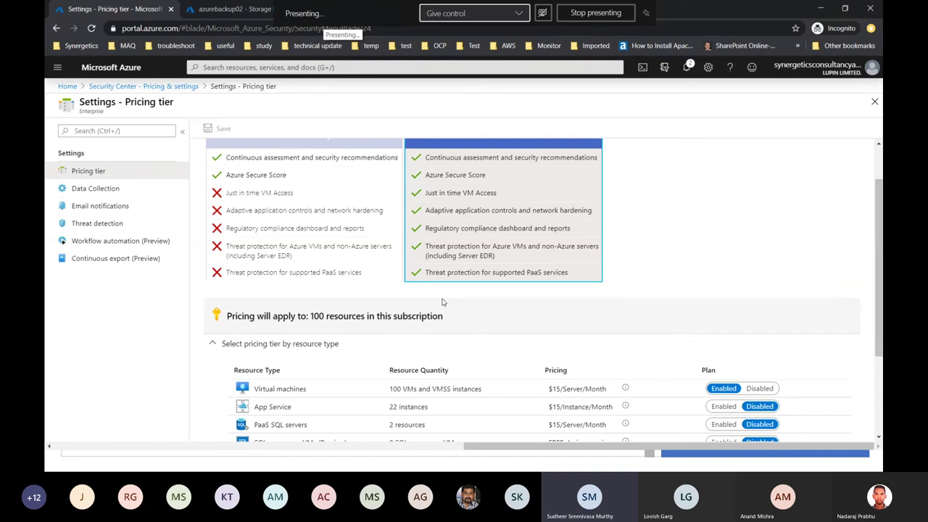
scroll(441, 304, "up", 2)
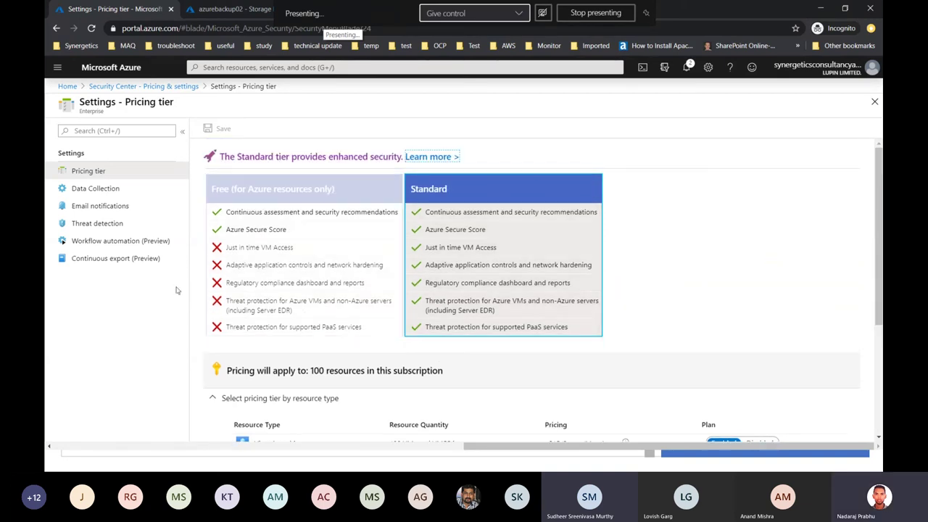
Open the Enterprise subscription's Data Collection settings and review the auto provisioning and workspace configuration options.
left_click(114, 190)
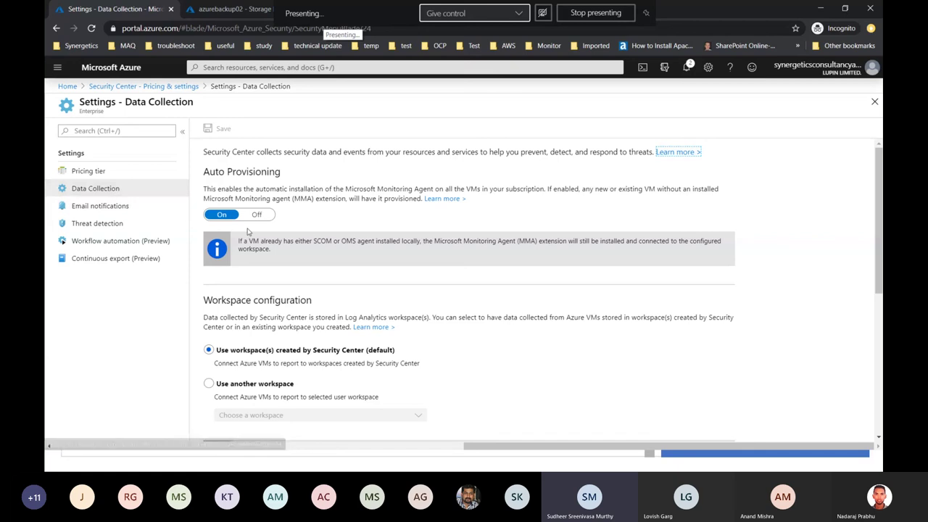
scroll(248, 231, "down", 1)
scroll(248, 231, "up", 1)
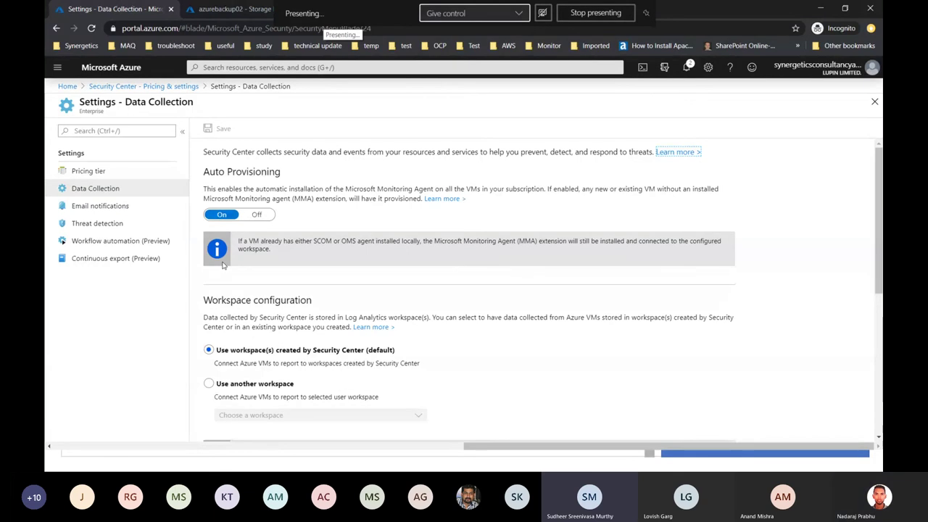
Return to Security Center's Recommendations and read through the list down to the system update and endpoint protection entries.
left_click(173, 87)
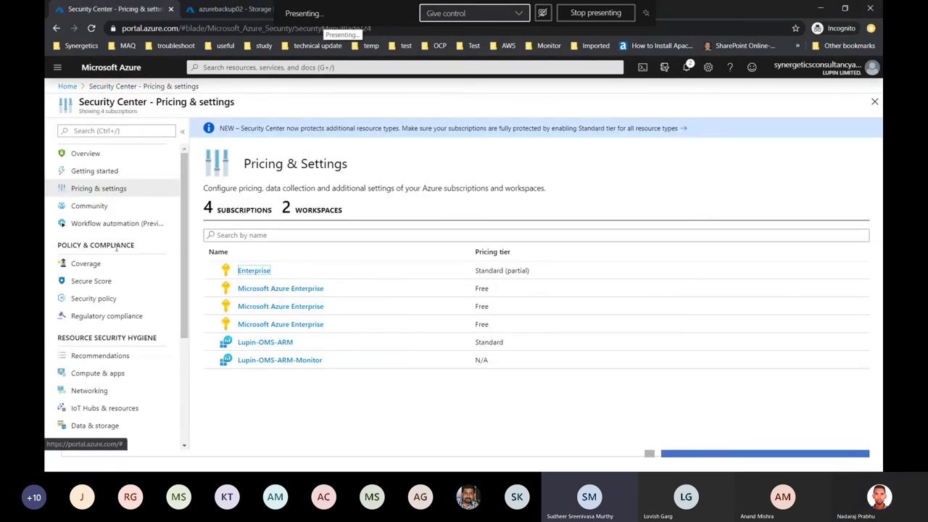
left_click(123, 357)
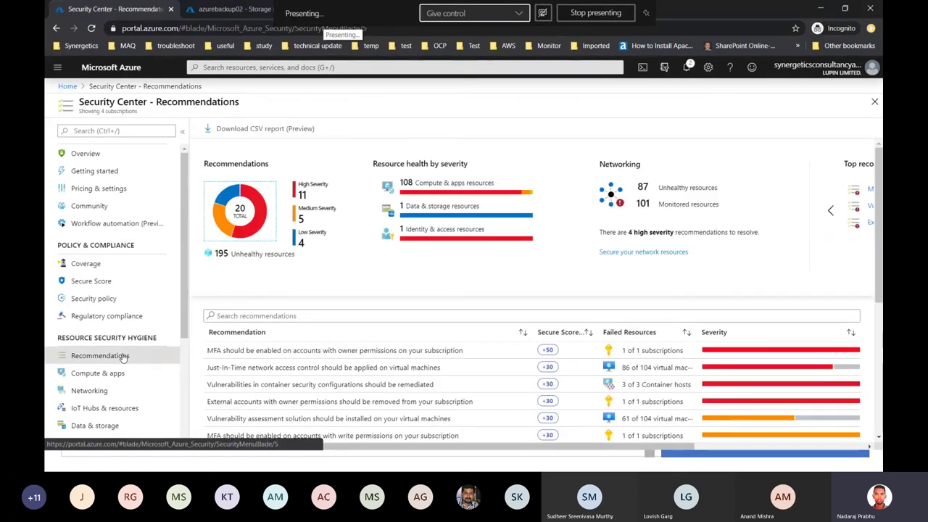
scroll(388, 294, "down", 3)
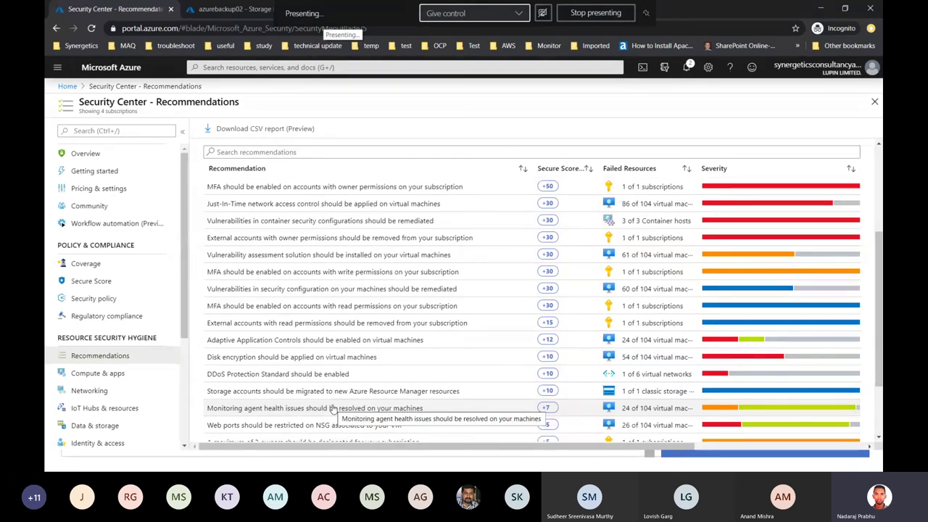
scroll(333, 409, "down", 1)
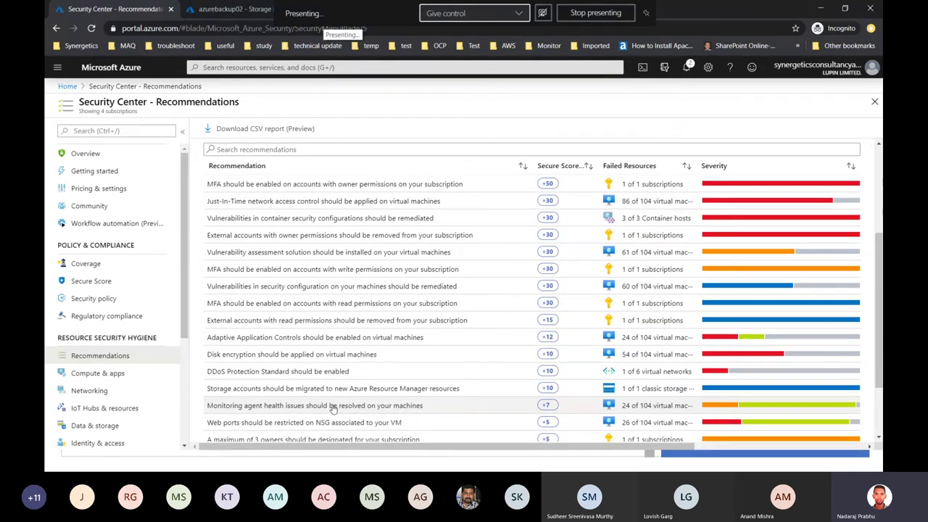
scroll(333, 409, "down", 2)
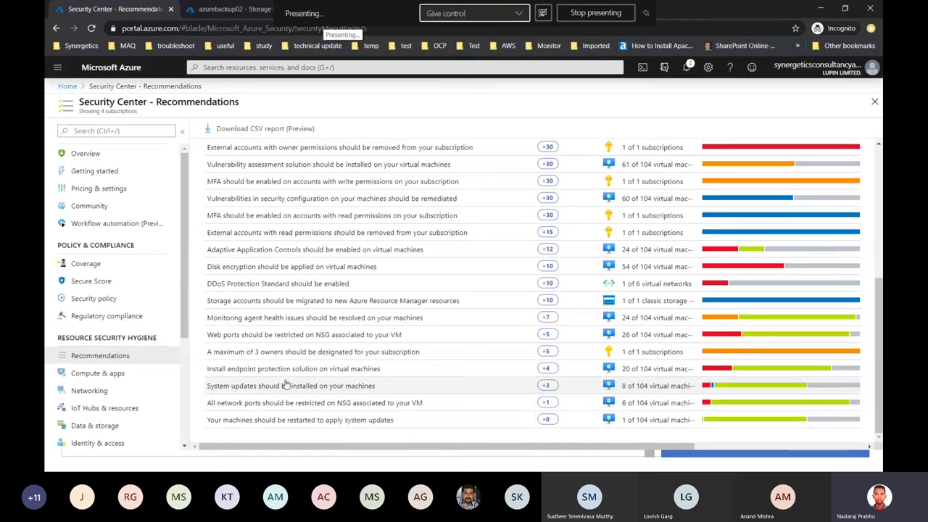
Open the "Install endpoint protection solution on virtual machines" recommendation, review the affected VMs, and return to the recommendations list.
left_click(280, 370)
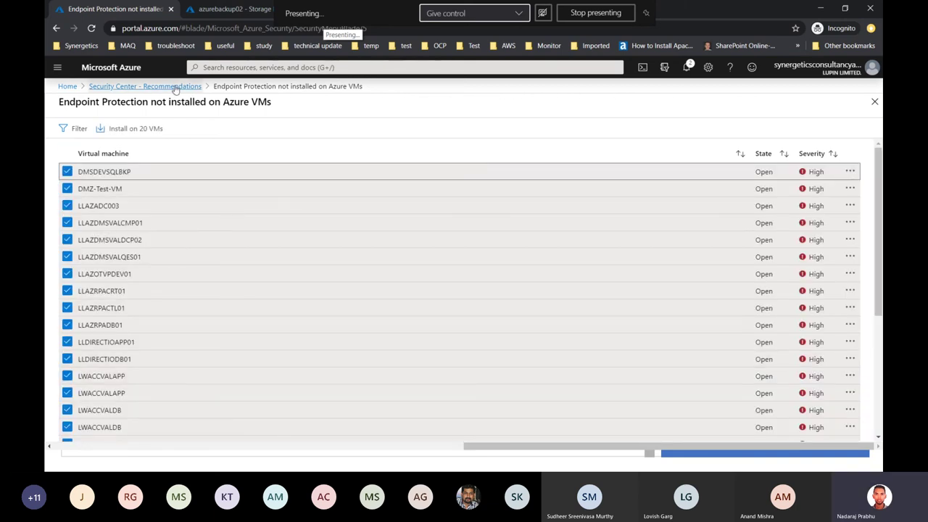
left_click(145, 86)
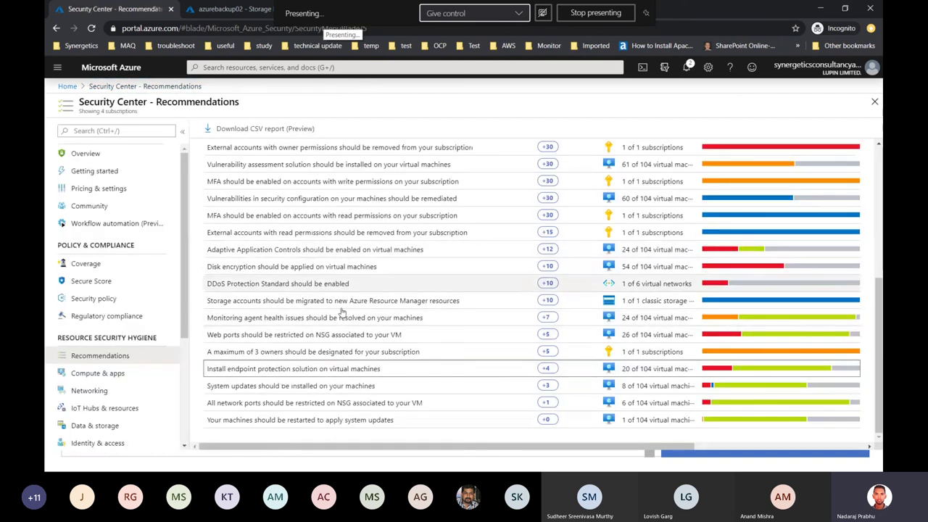
scroll(333, 363, "up", 10)
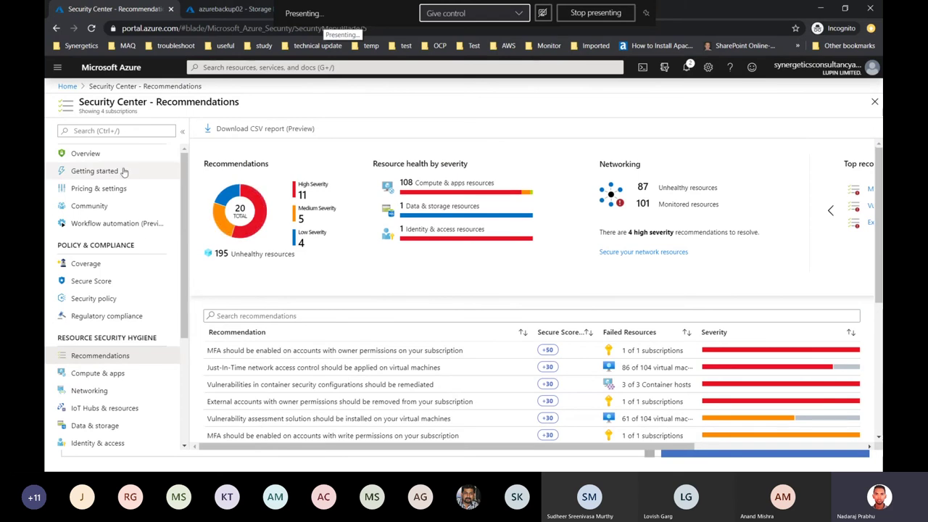
Open Regulatory Compliance from Security Center's Overview and review the standards' compliance status and the Azure CIS 1.1.0 controls.
left_click(115, 154)
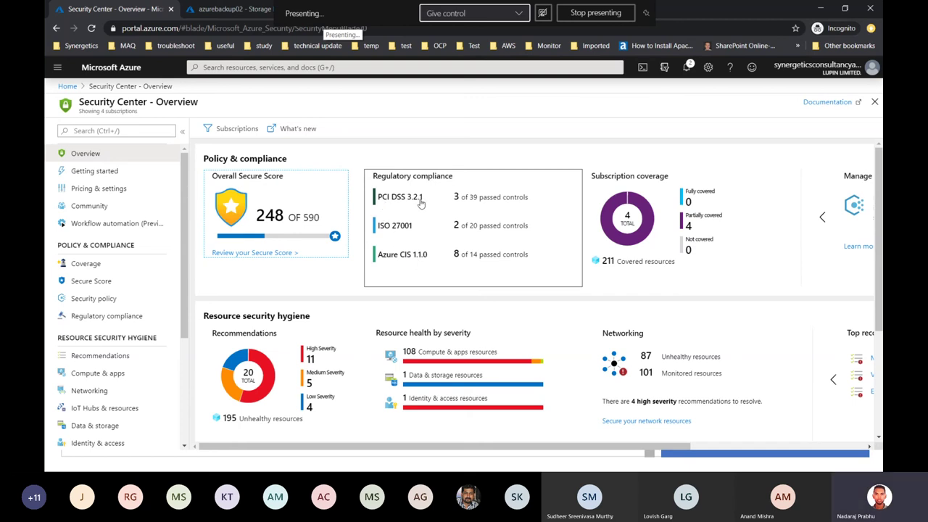
left_click(544, 203)
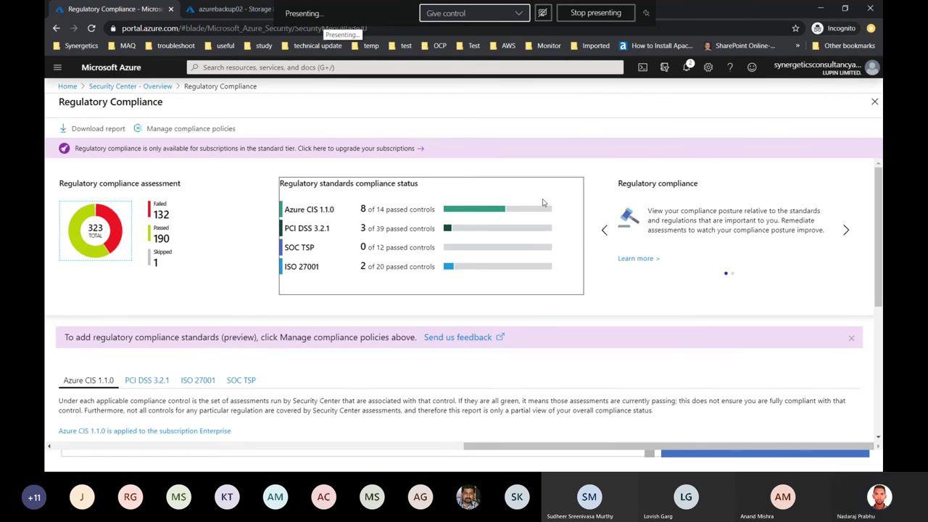
scroll(544, 203, "down", 4)
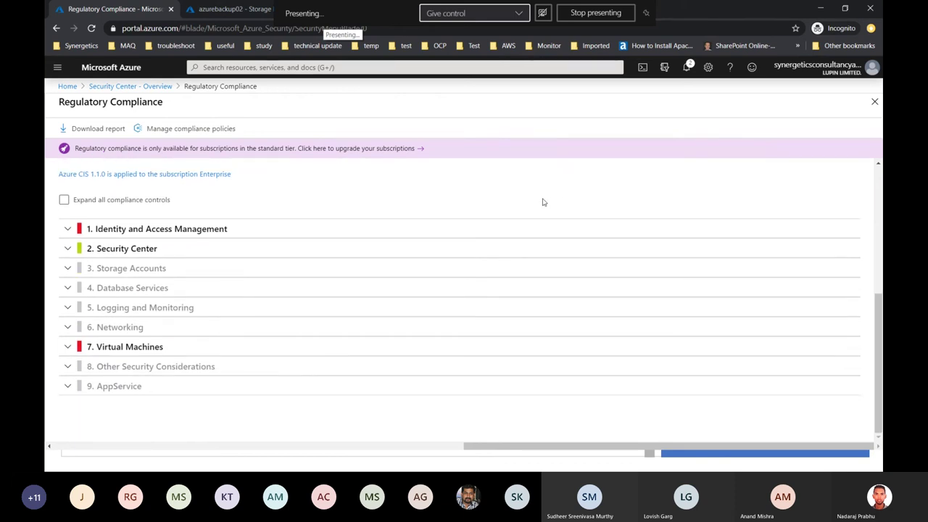
scroll(544, 203, "up", 4)
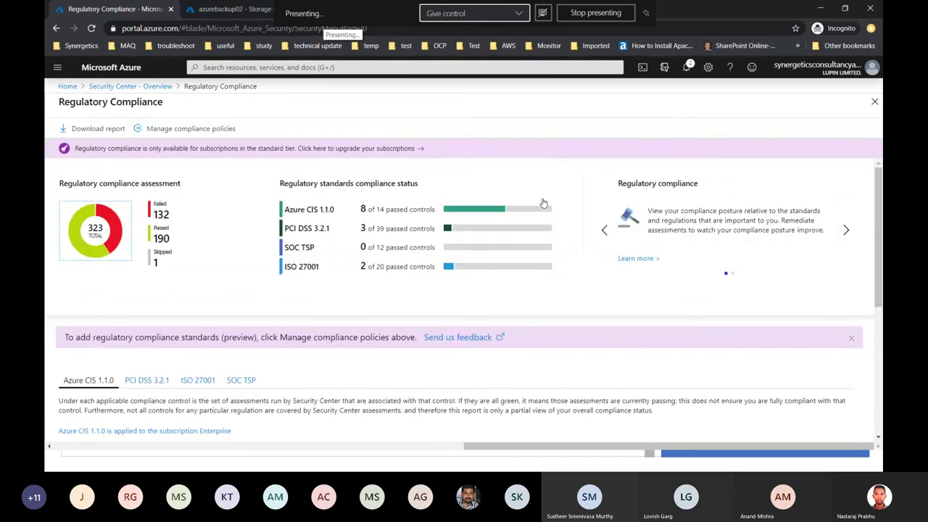
Switch from the Azure portal back to the slide show and advance to the Log Analytics slide.
left_click(820, 8)
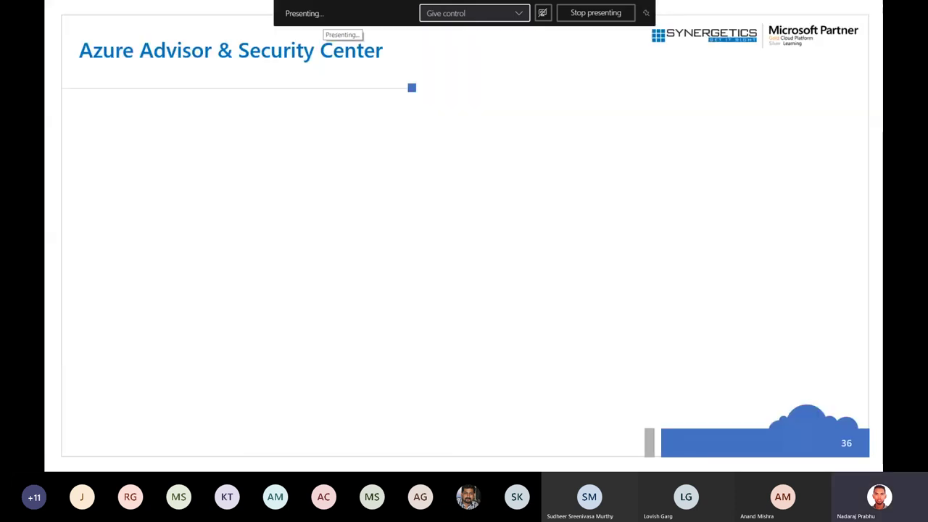
key("Right")
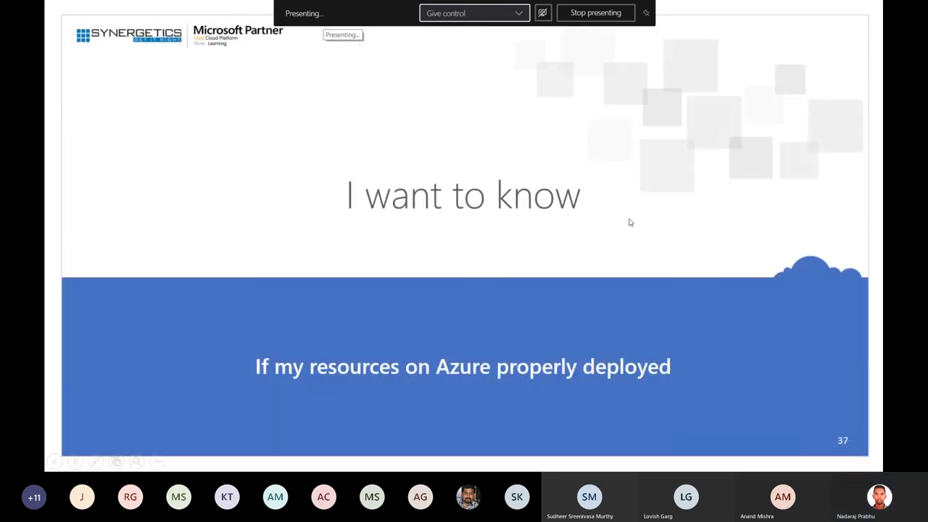
key("Right")
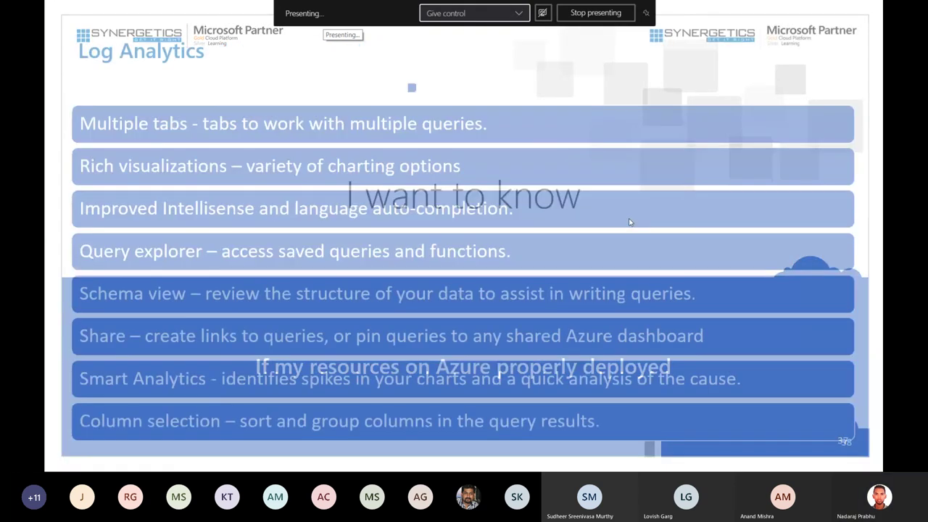